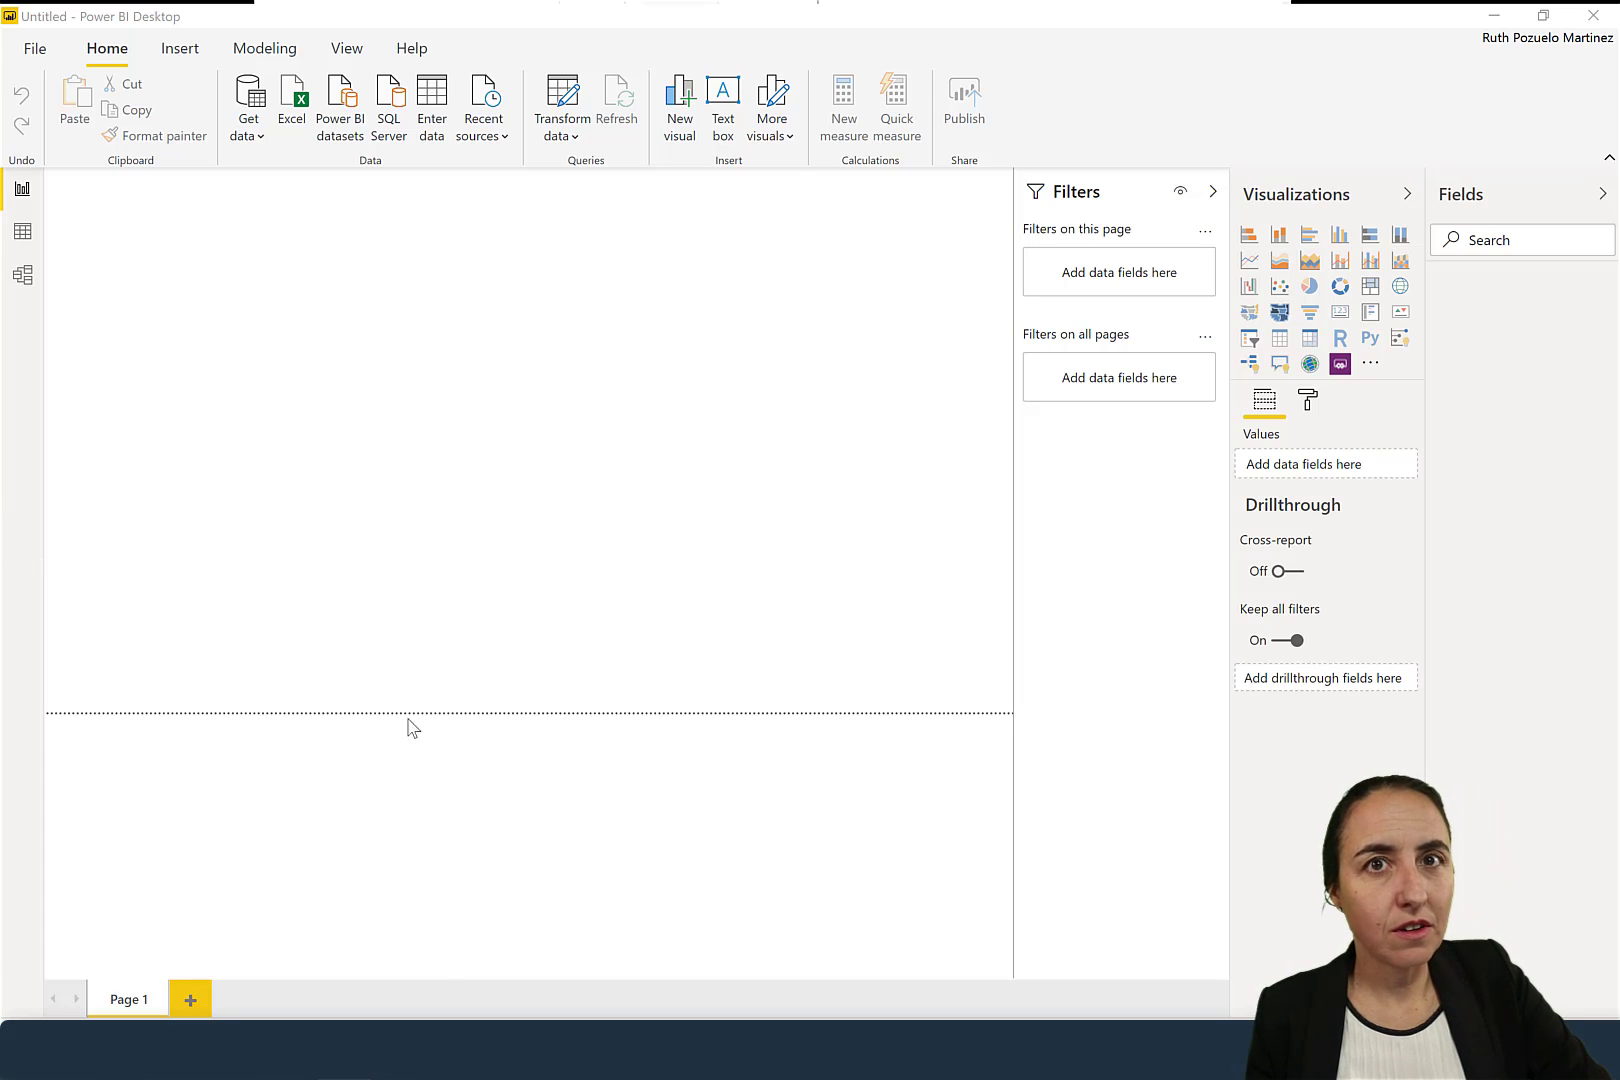
# Step: Review the enabled preview features in Options without changes, then maximize the Power Query Editor
pyautogui.click(30, 50)
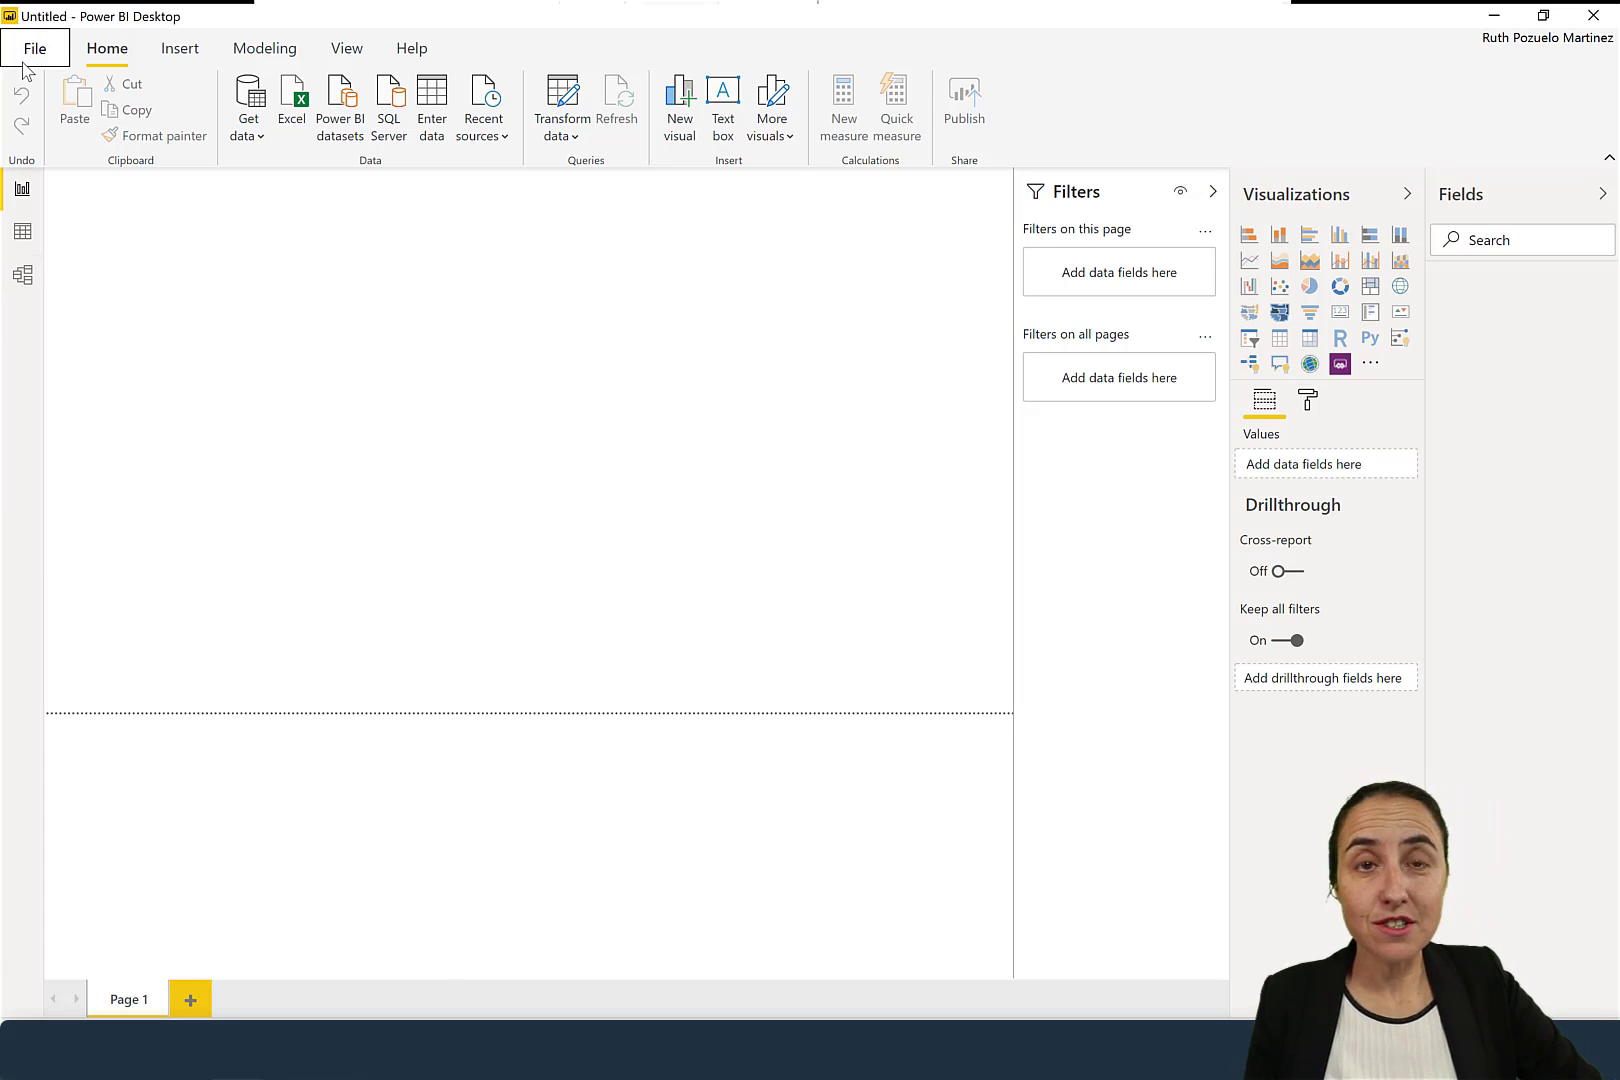
pyautogui.click(101, 423)
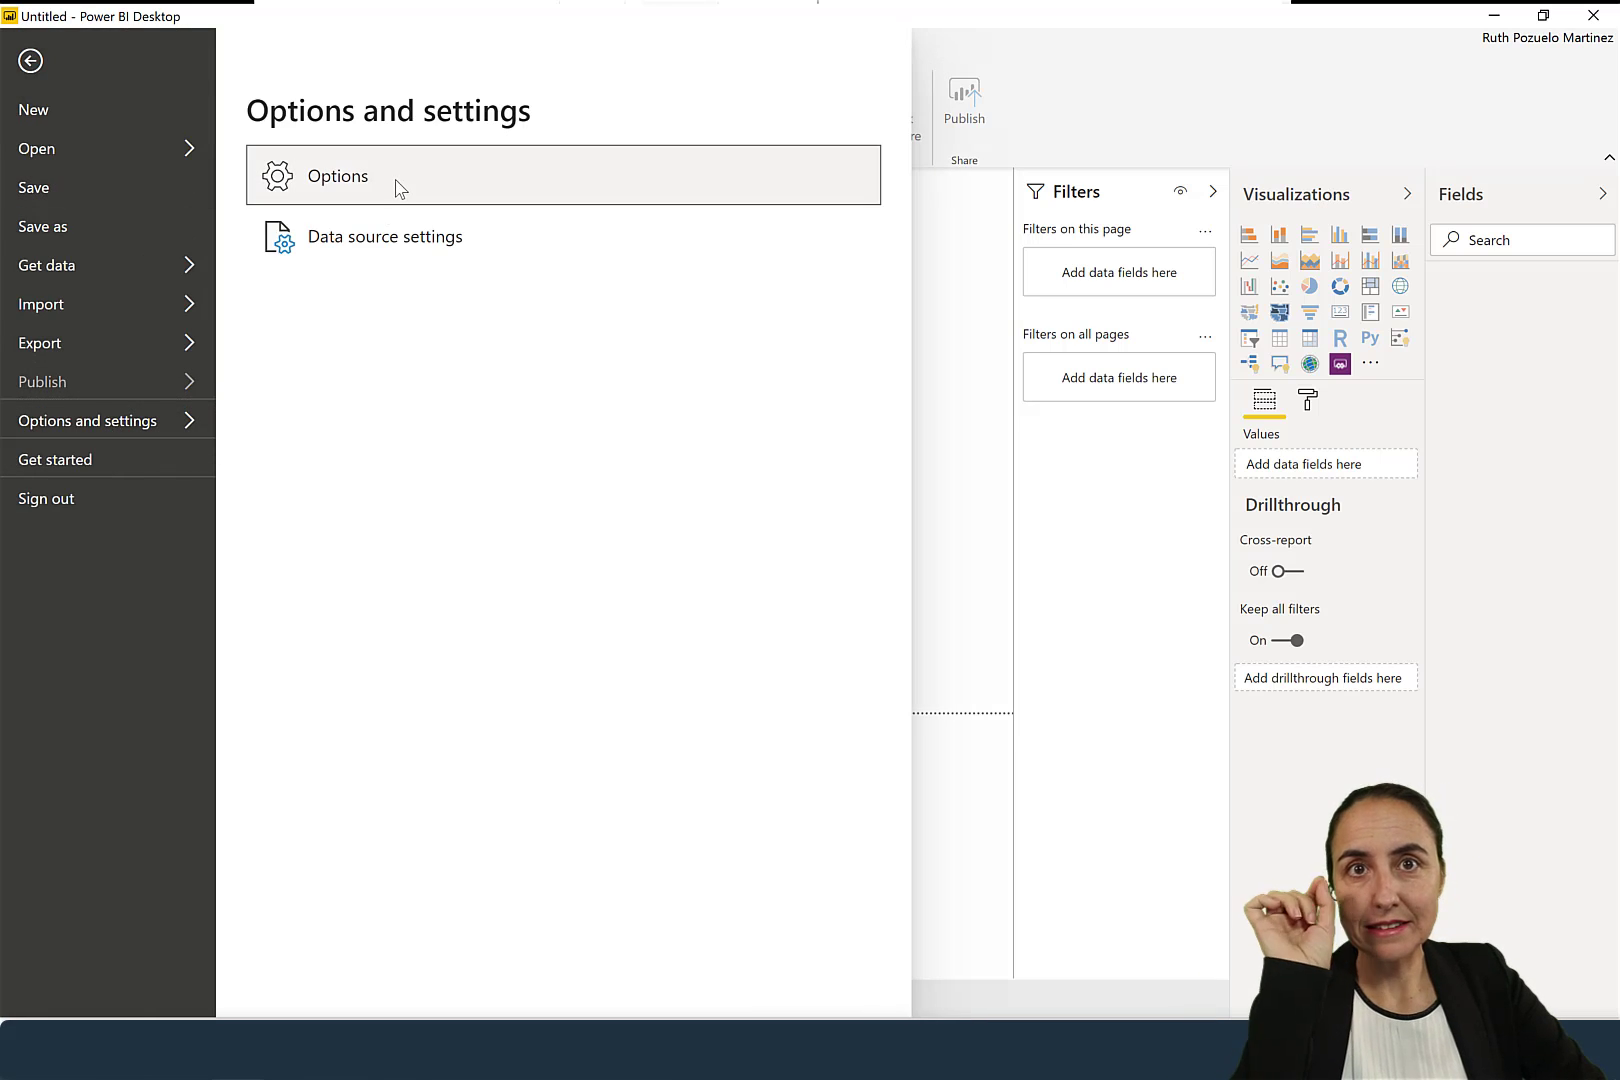
pyautogui.click(428, 196)
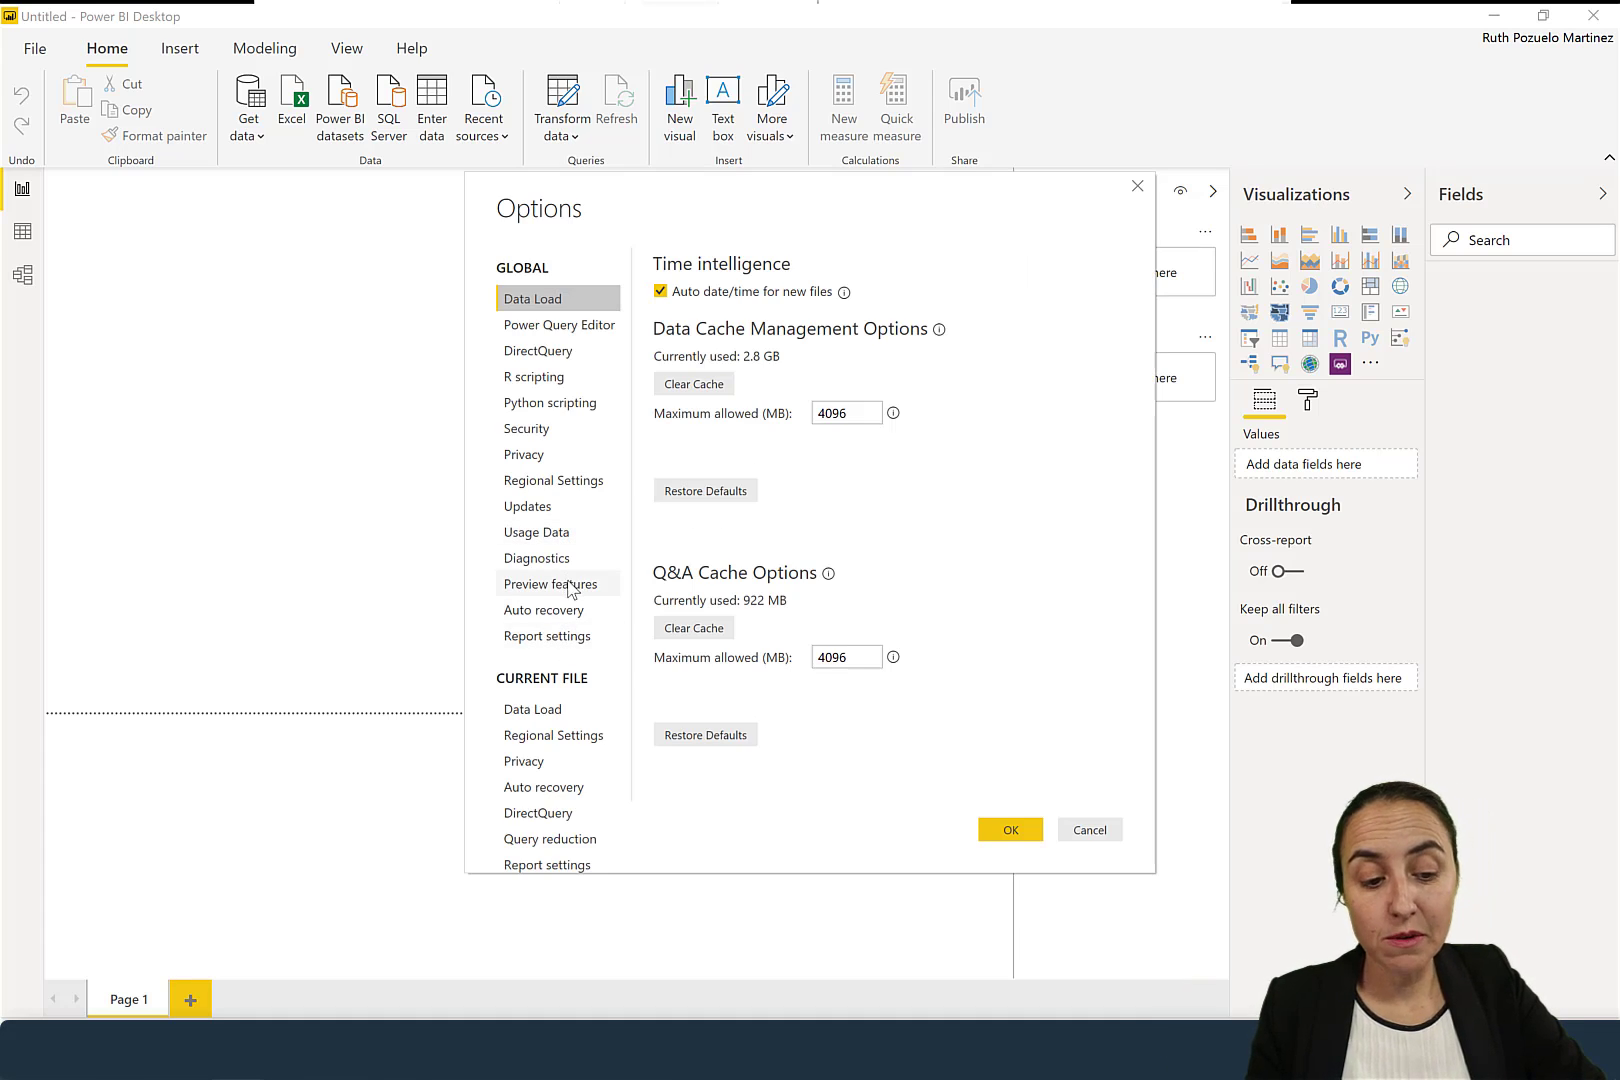
pyautogui.click(568, 584)
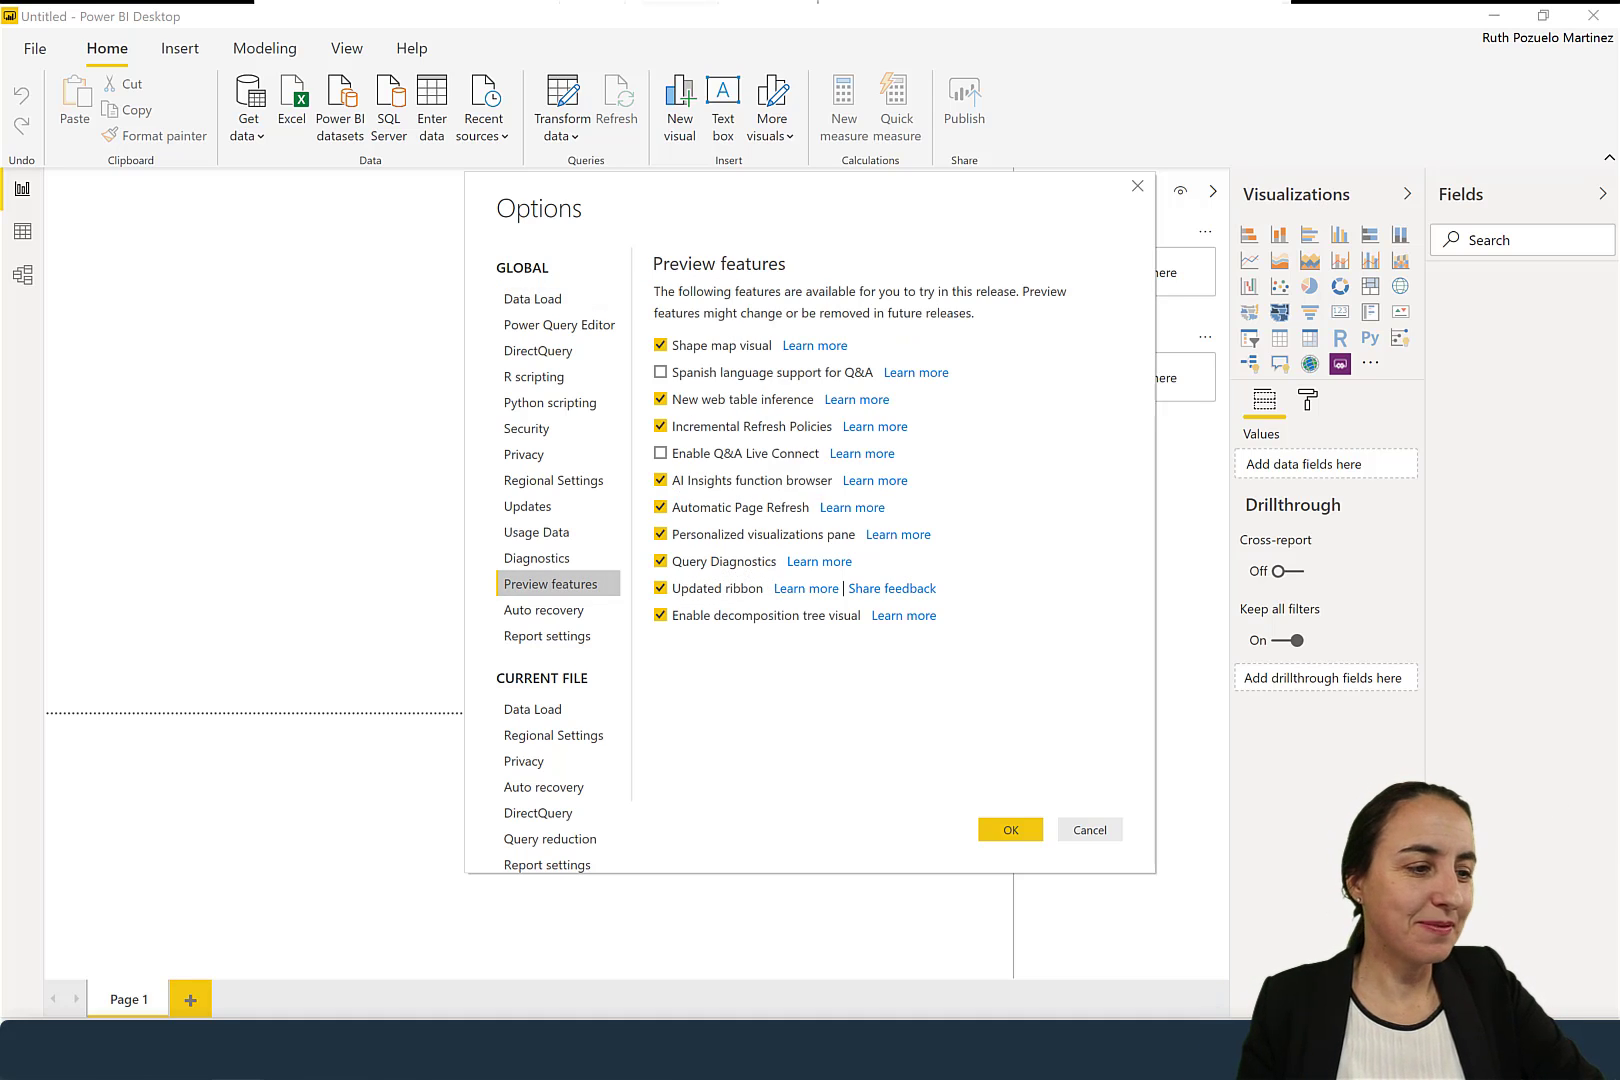
pyautogui.click(1100, 832)
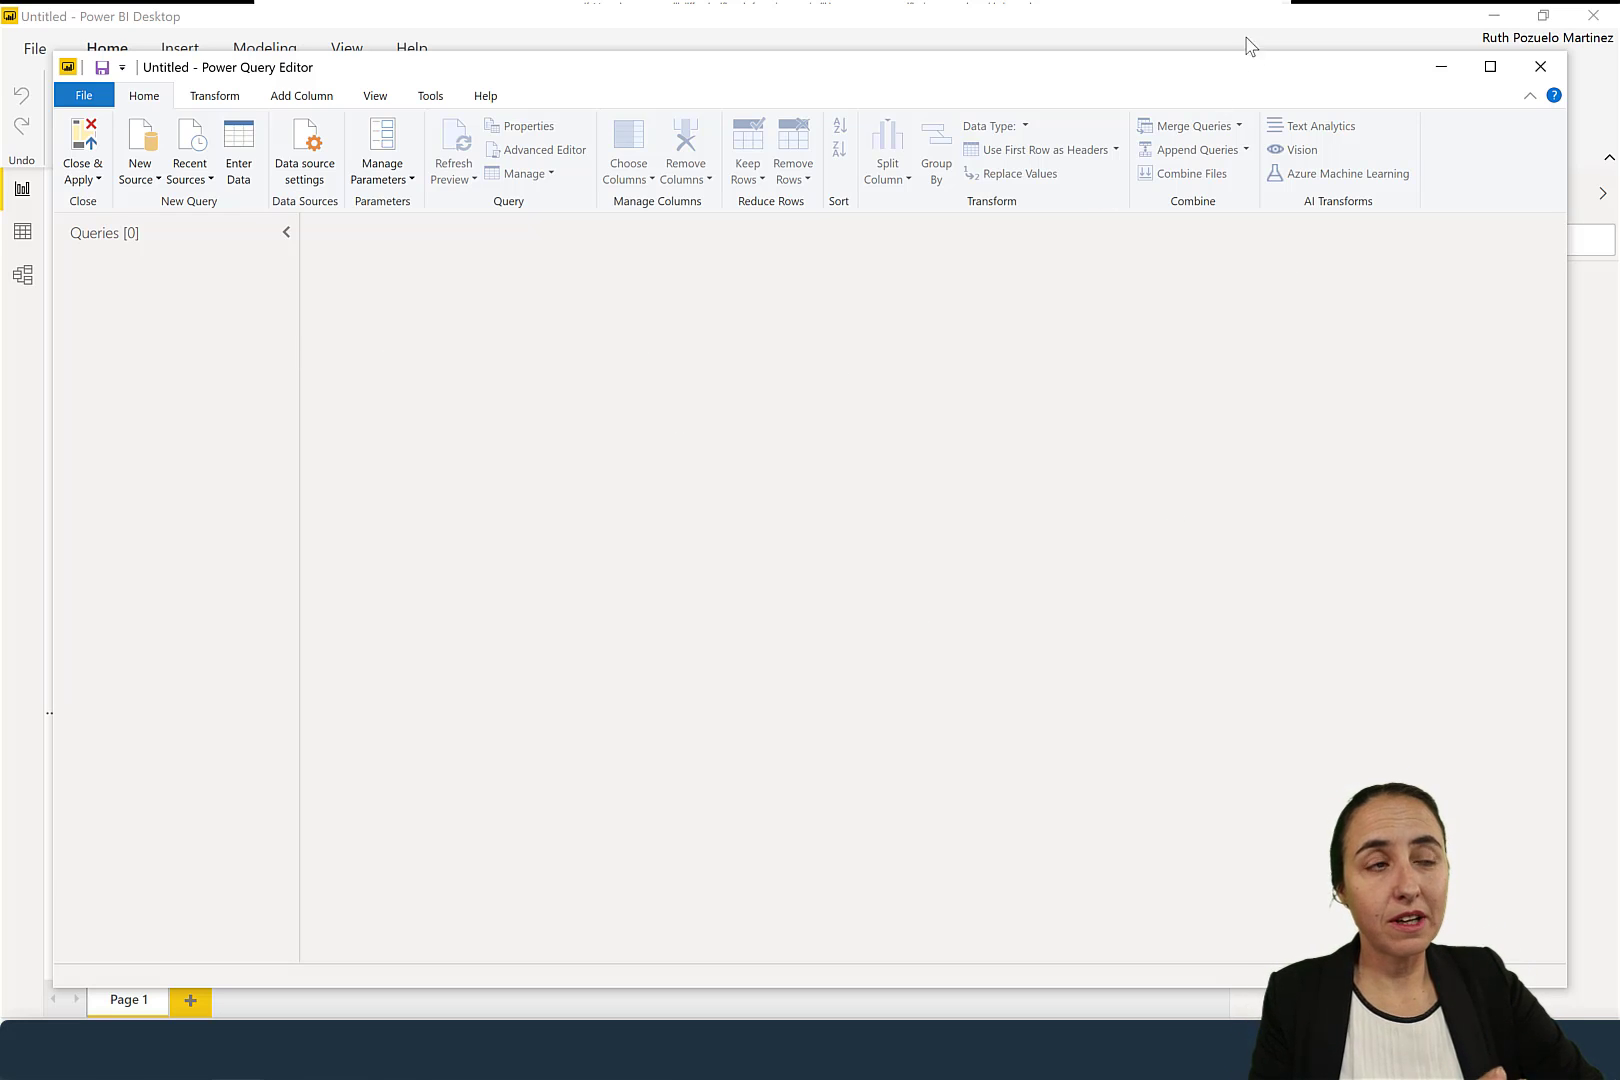
pyautogui.click(1489, 67)
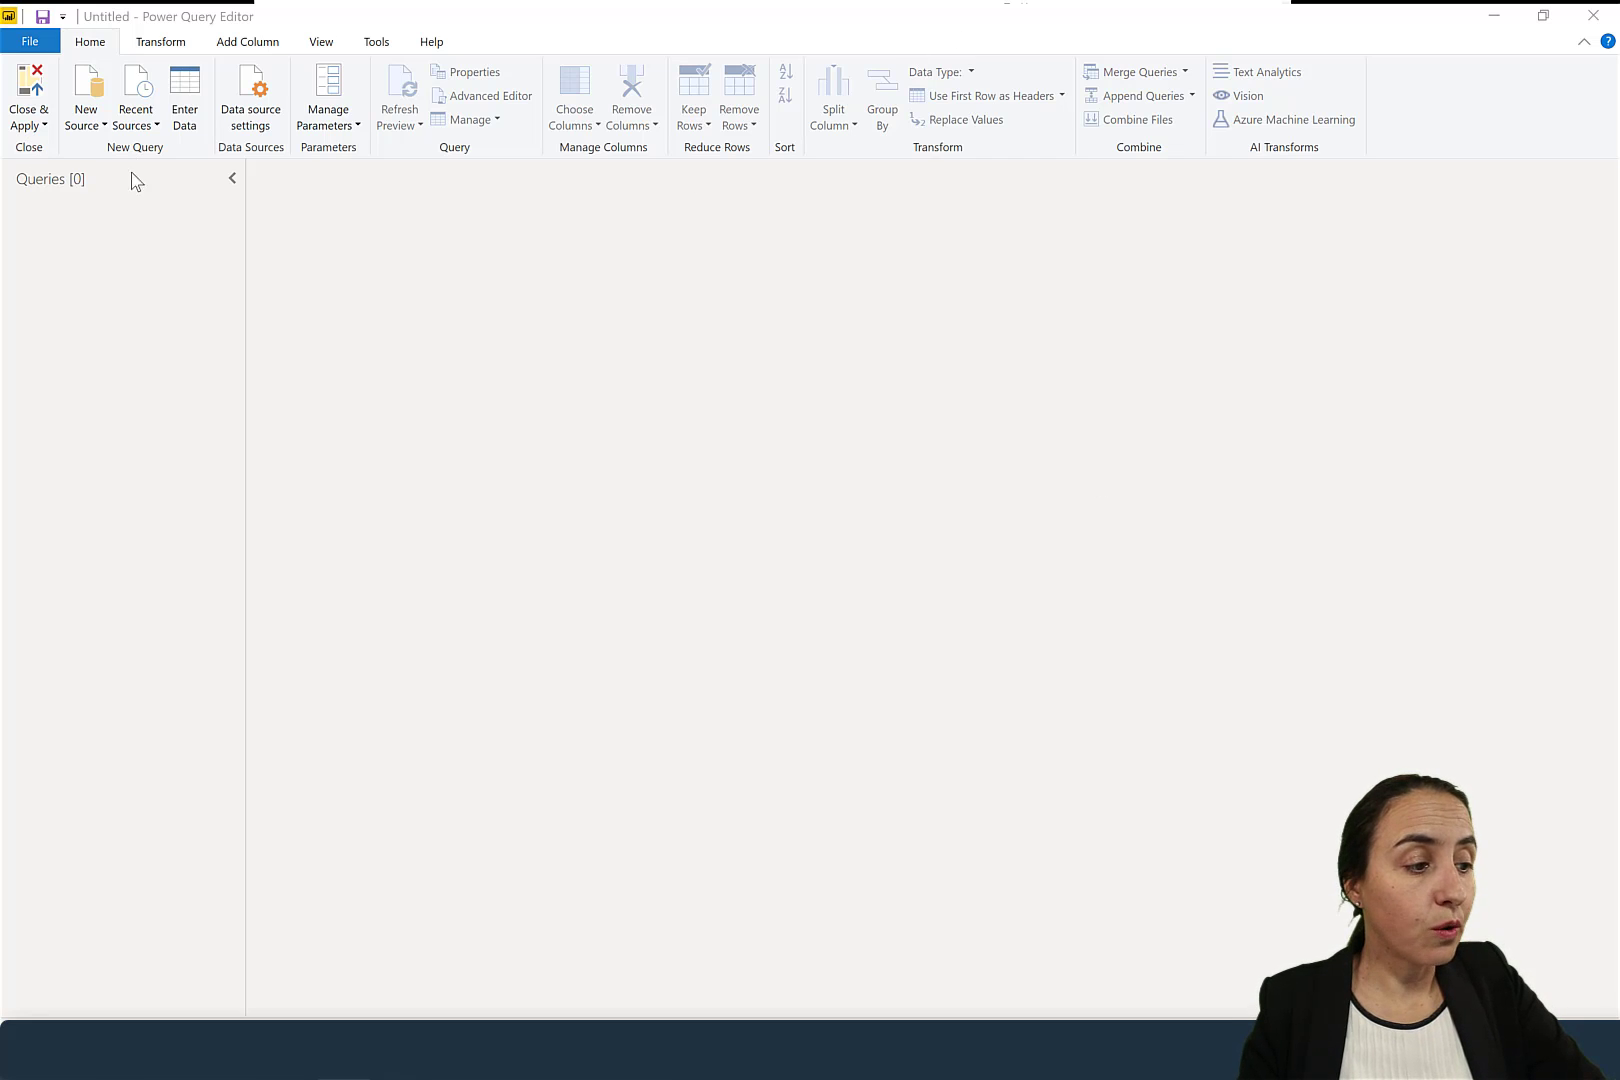
# Step: Start recording query diagnostics from the Tools tab
pyautogui.click(110, 135)
pyautogui.click(95, 127)
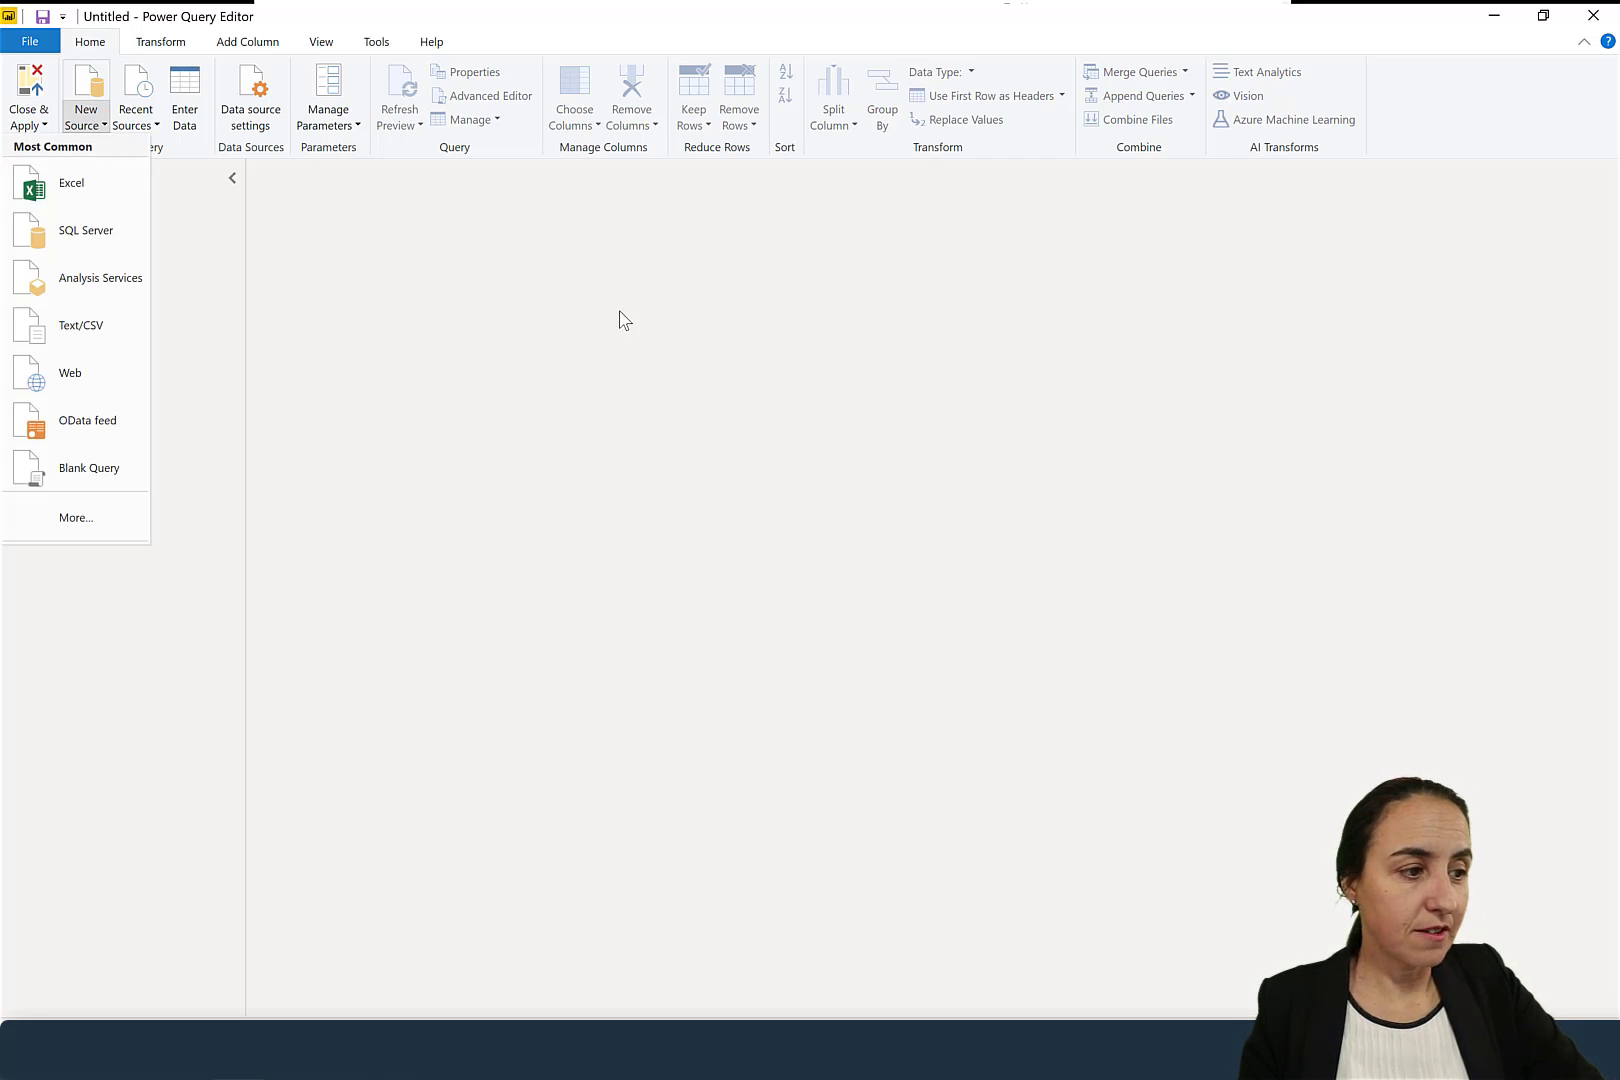
pyautogui.click(479, 254)
pyautogui.click(377, 42)
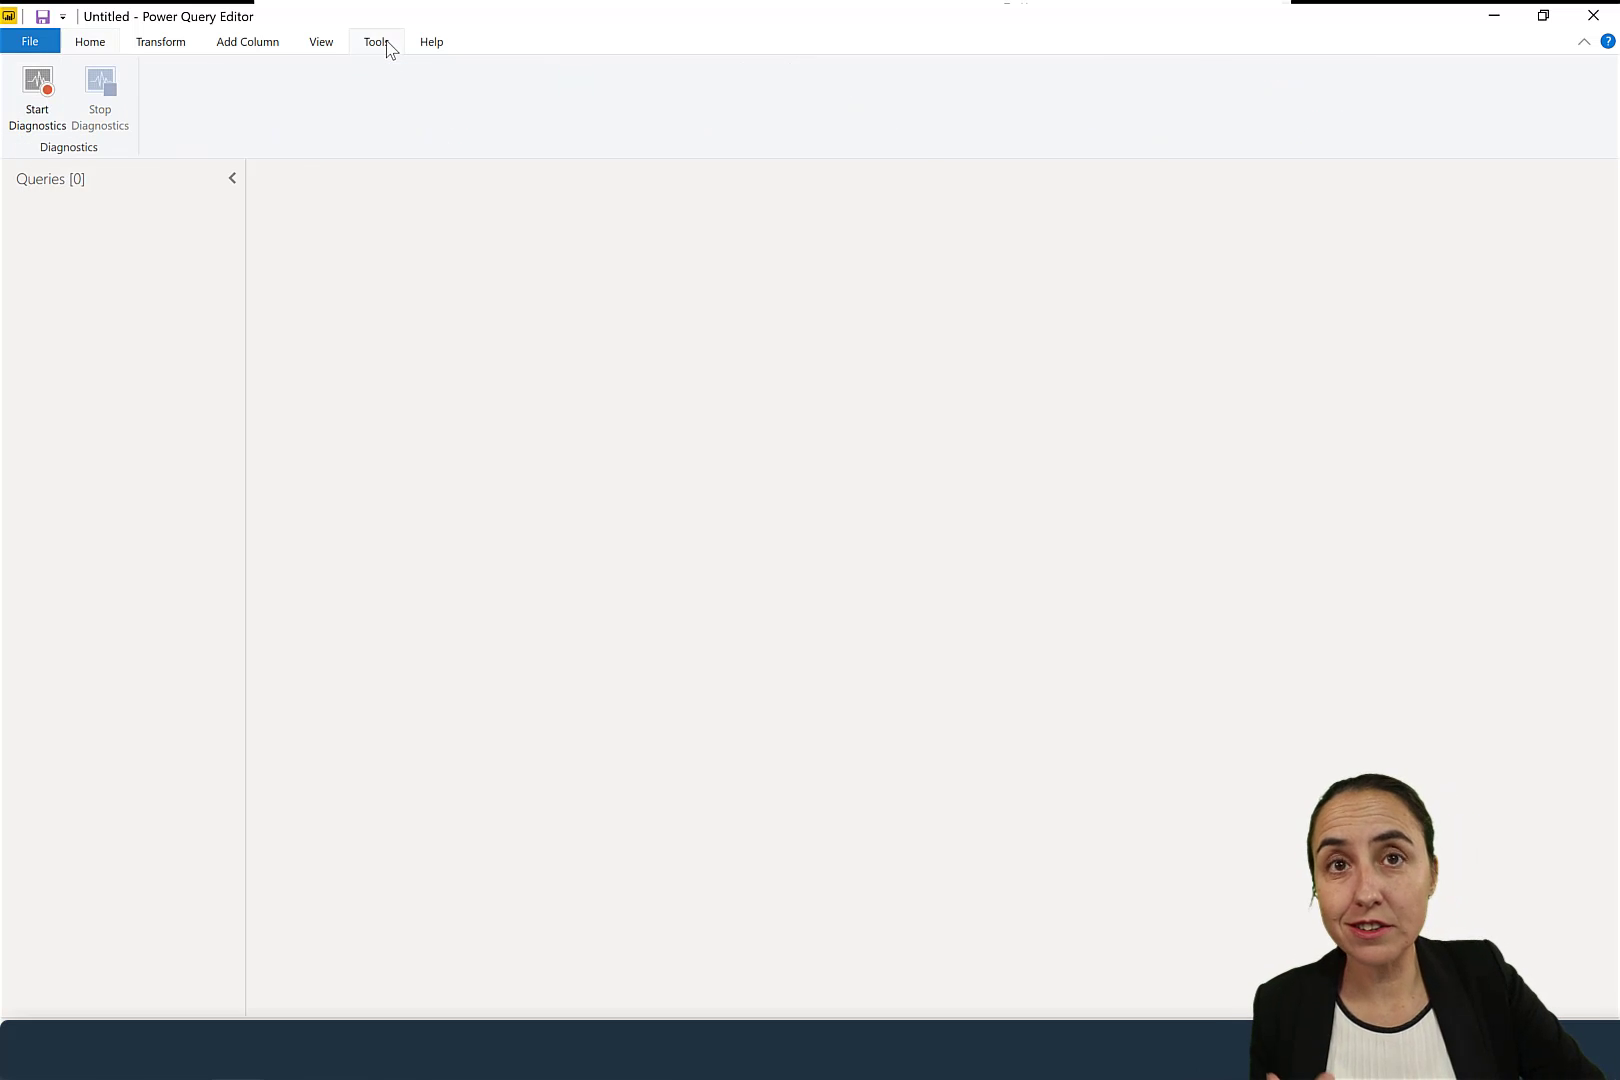
pyautogui.click(35, 90)
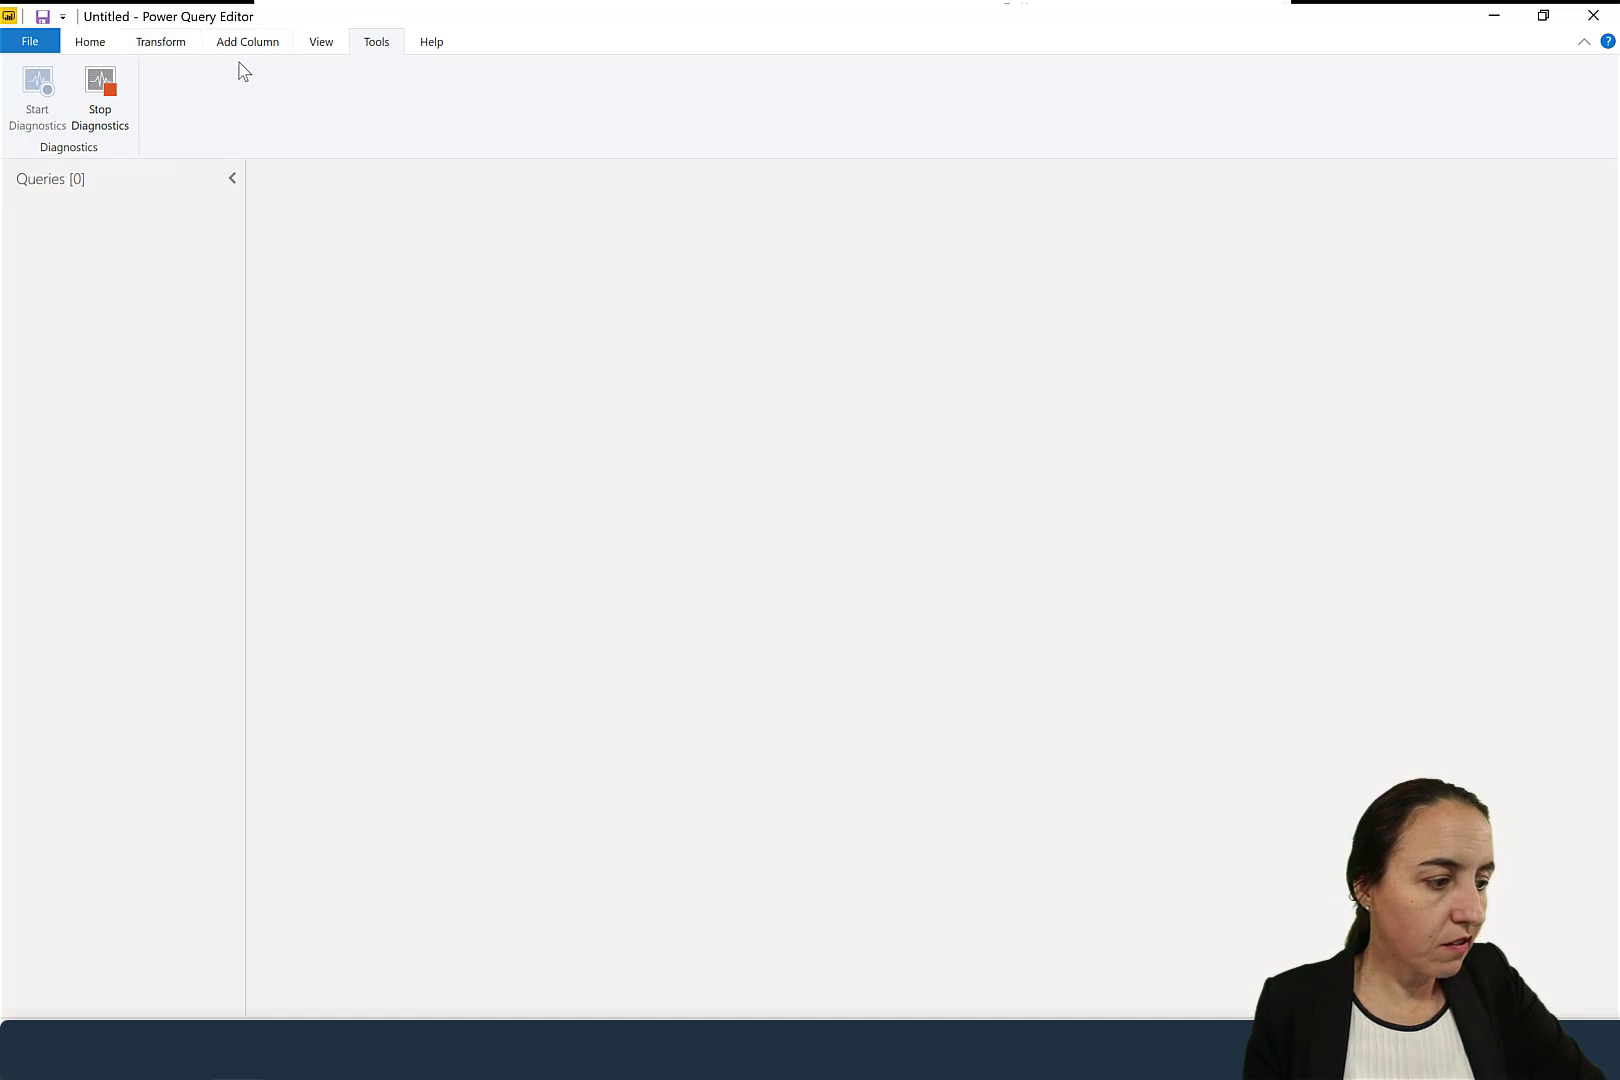
# Step: Choose OData feed as the new data source
pyautogui.click(178, 43)
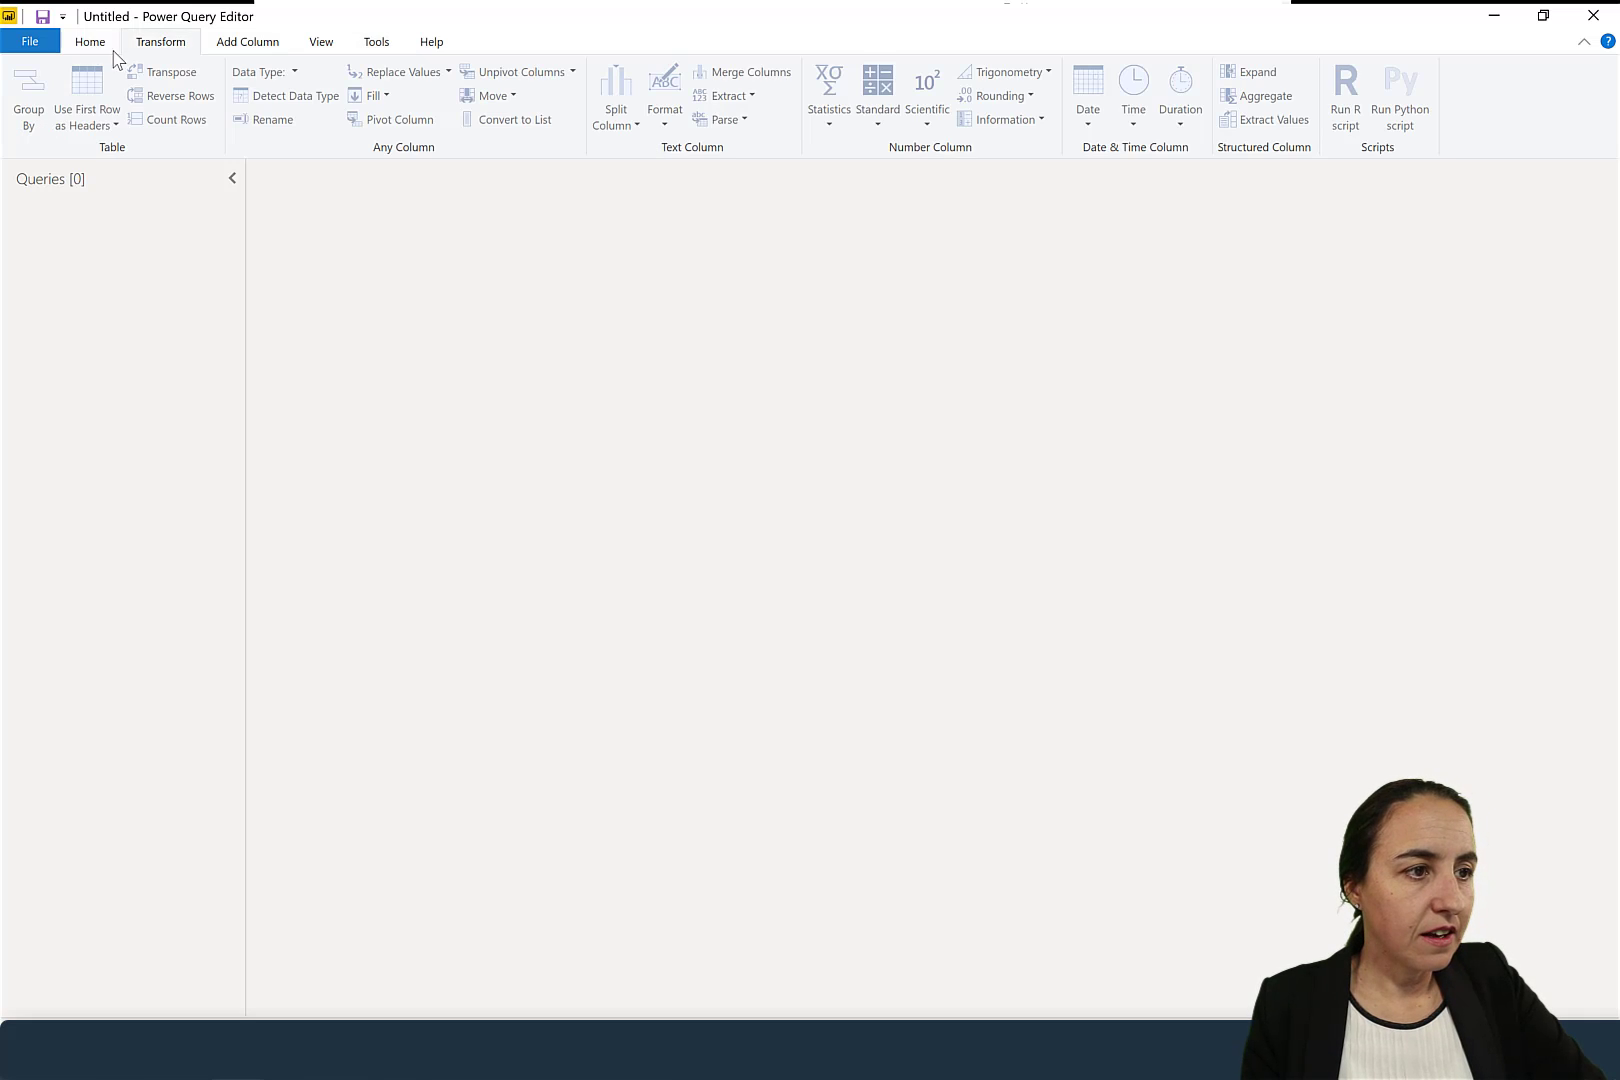
pyautogui.click(92, 42)
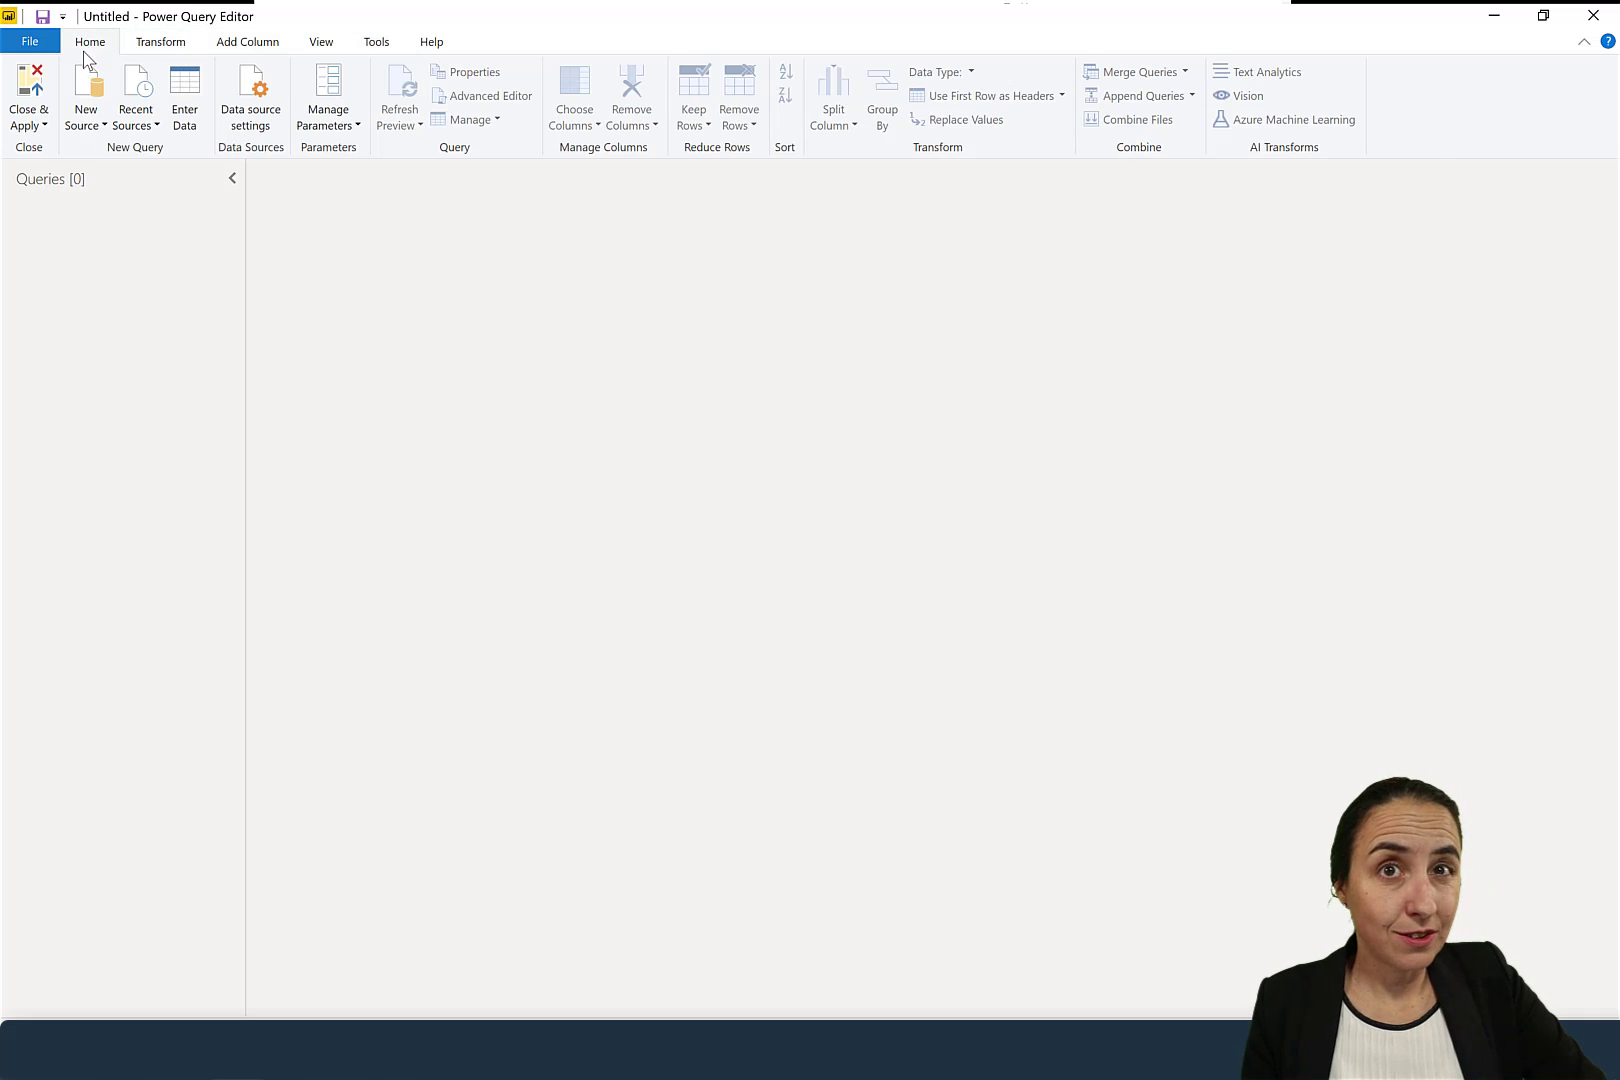
pyautogui.click(88, 128)
pyautogui.click(118, 363)
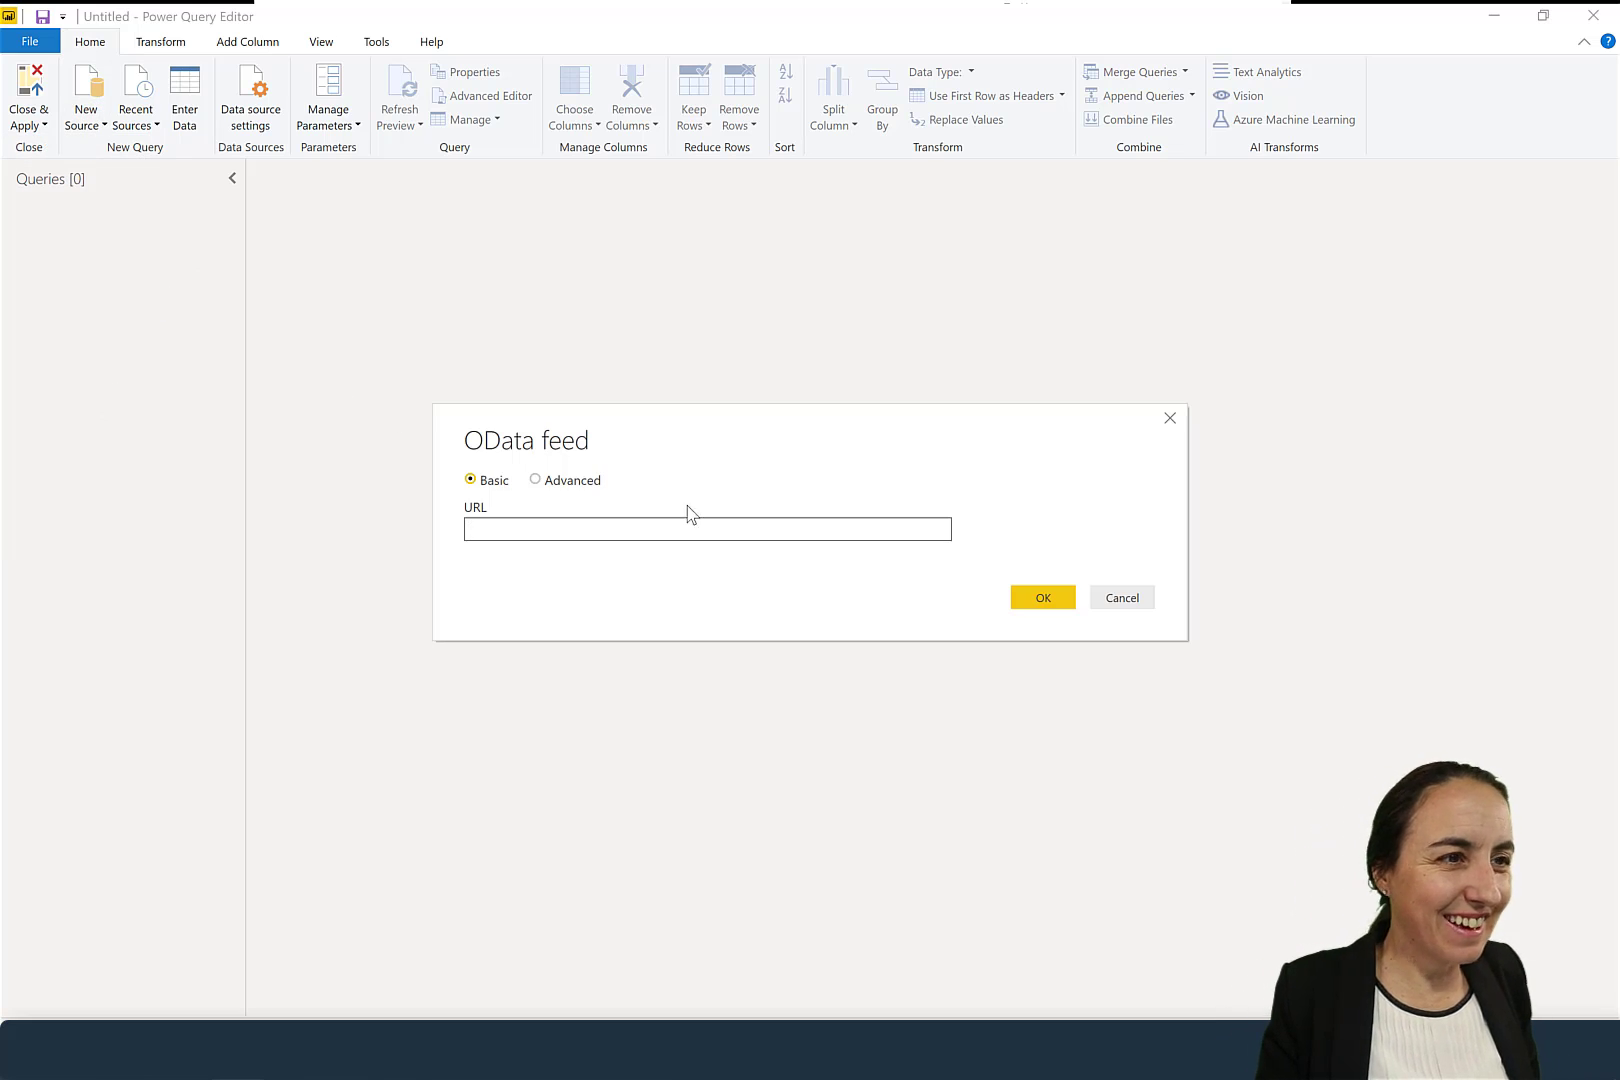
pyautogui.write('%temp%')
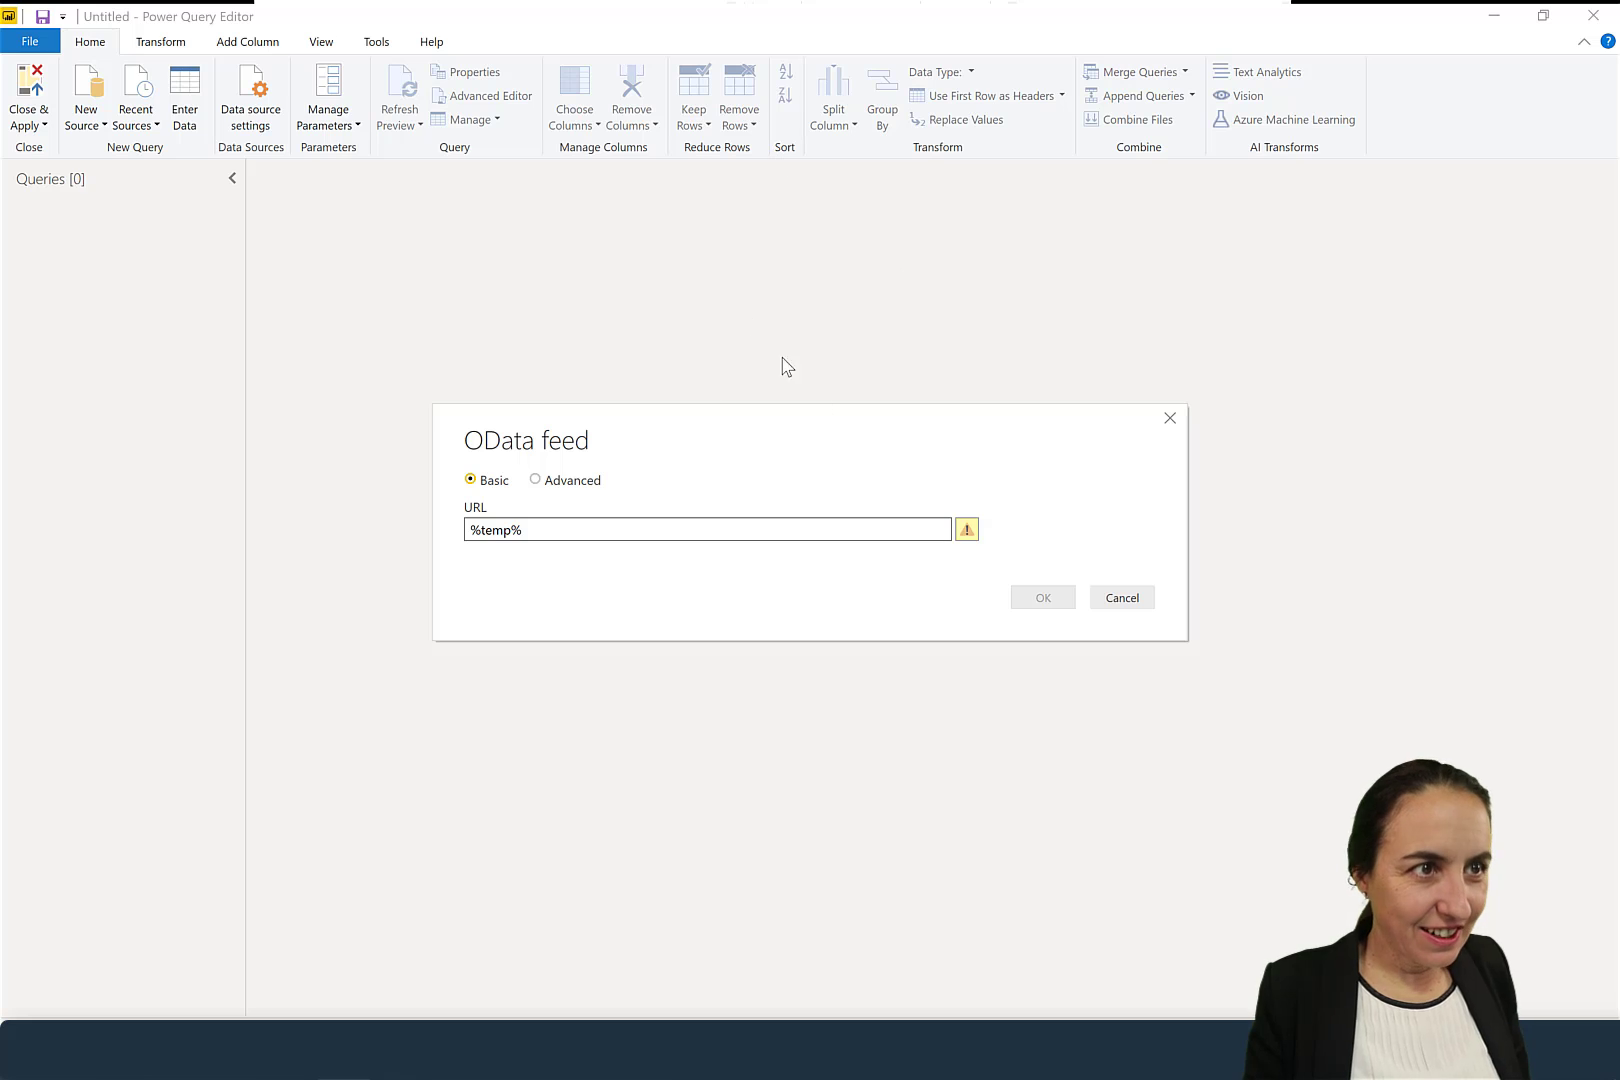
pyautogui.moveTo(626, 532); pyautogui.dragTo(452, 535)
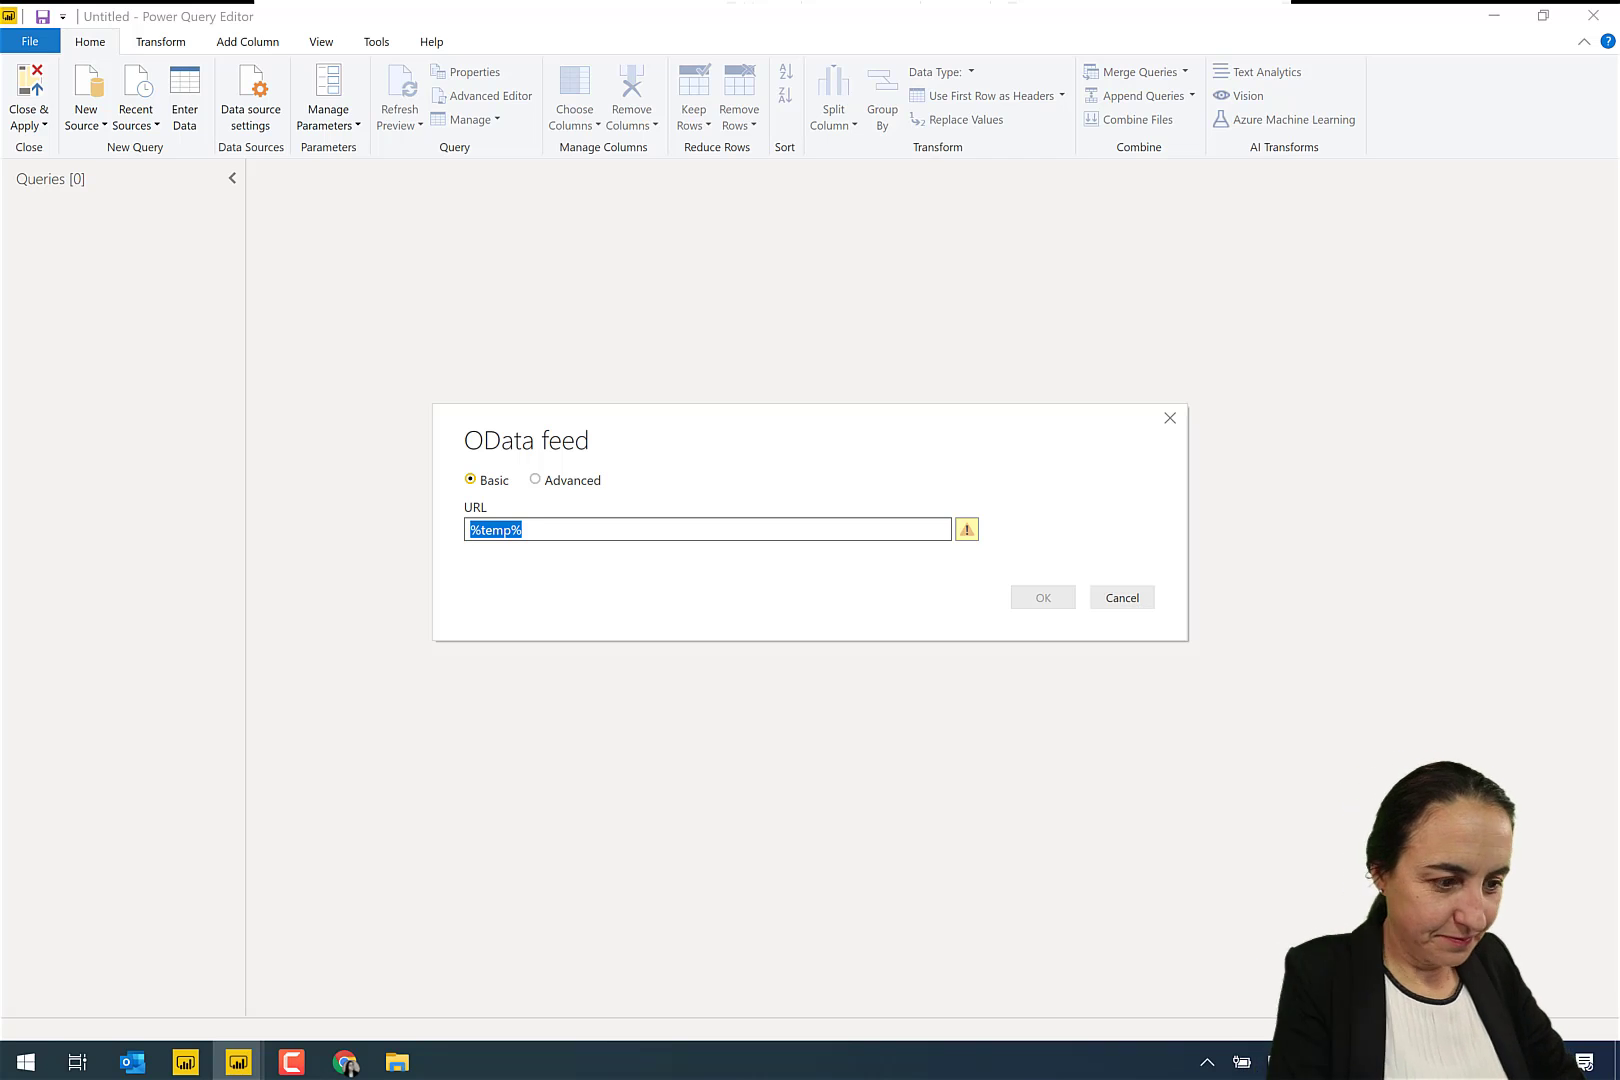
pyautogui.write('https://services.odata.org/V4/Northwind/Northwind.svc/')
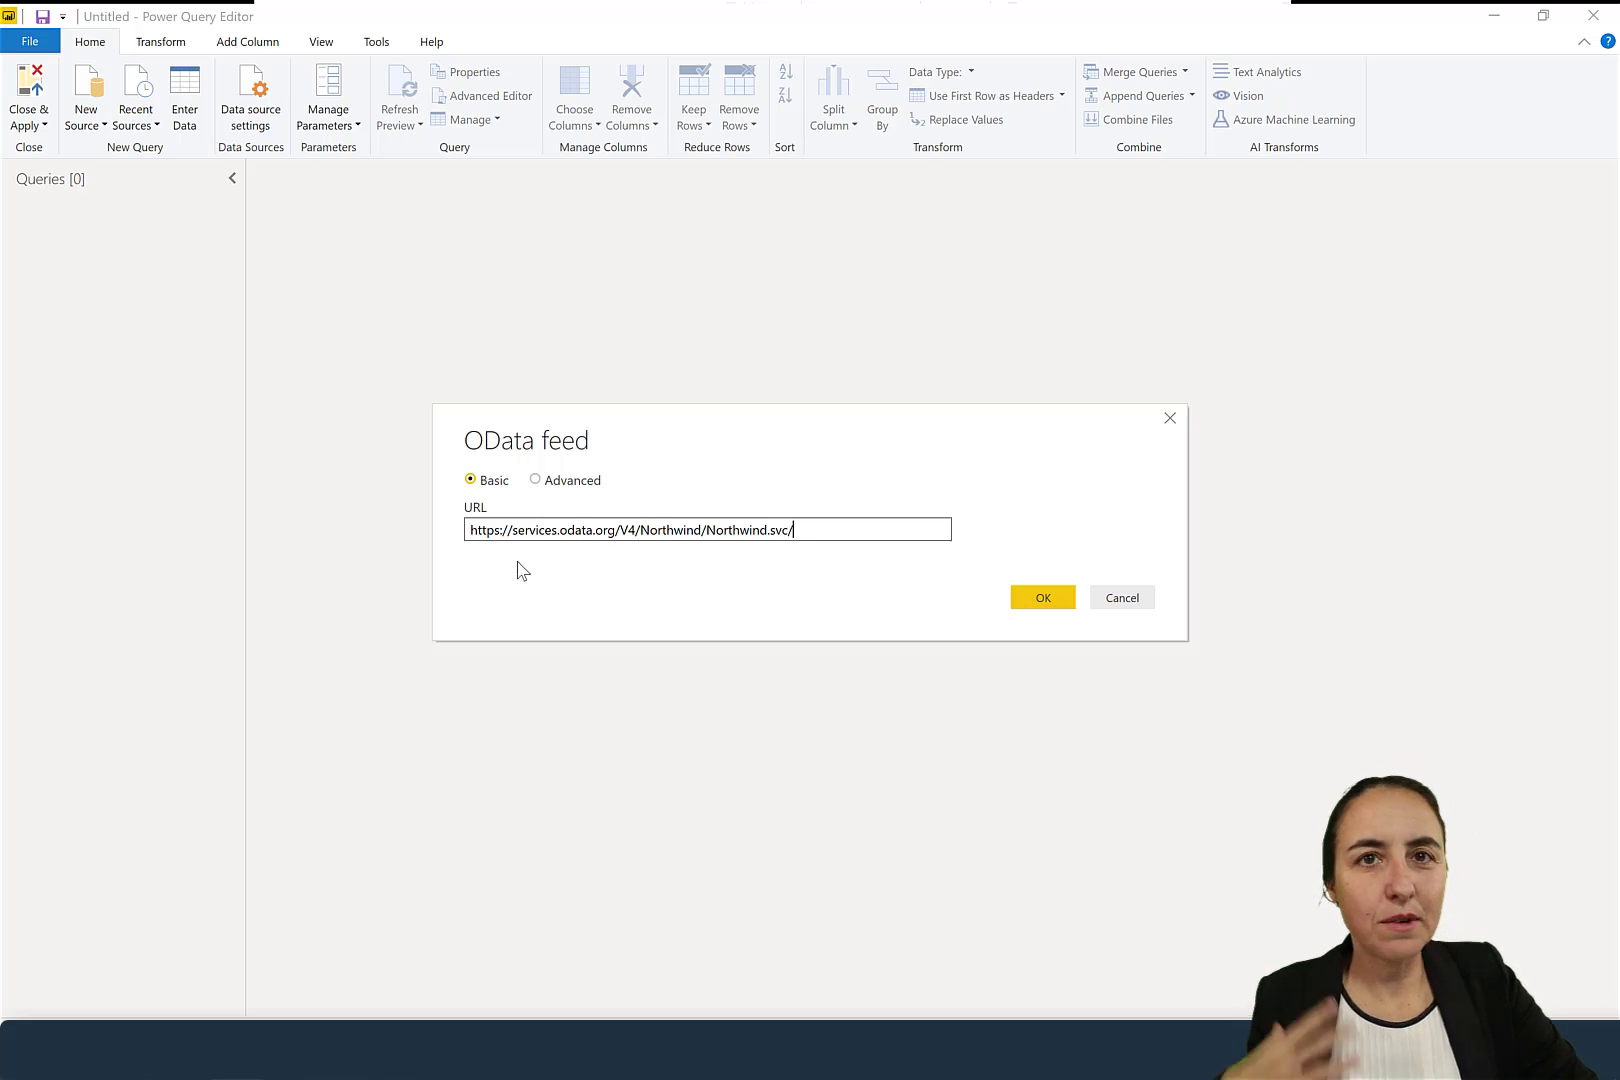
pyautogui.click(1043, 606)
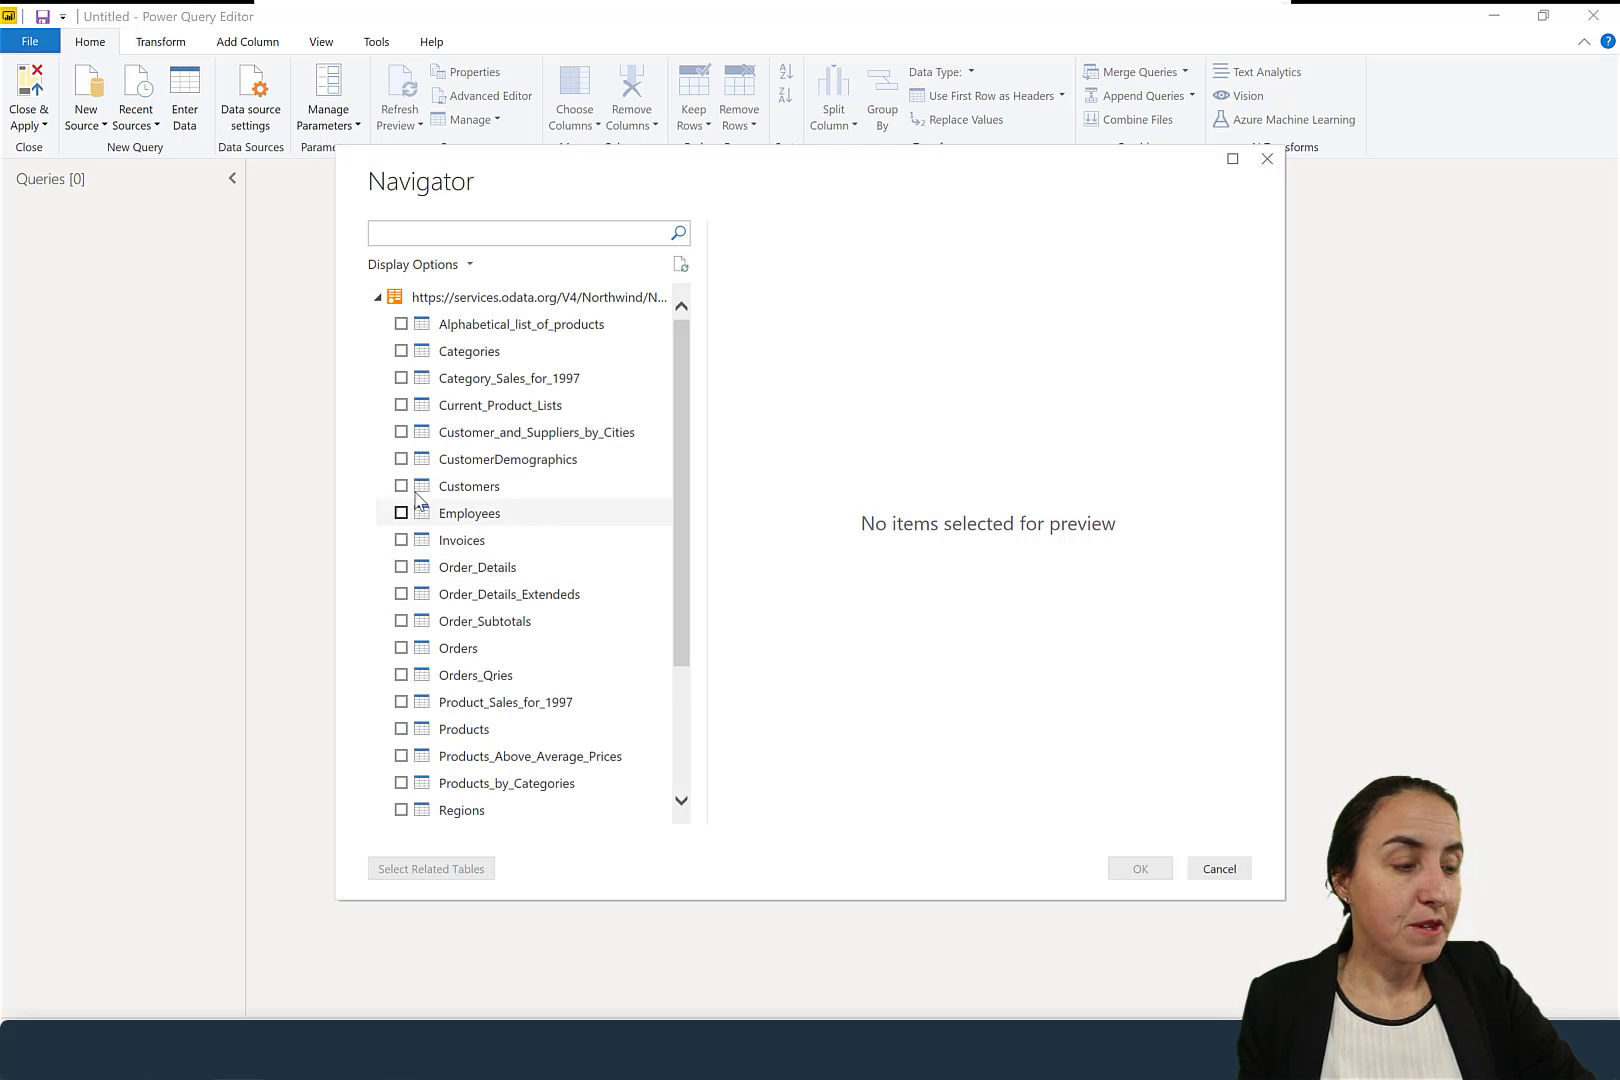
# Step: Tick the Customers table in the Navigator and load it
pyautogui.click(401, 486)
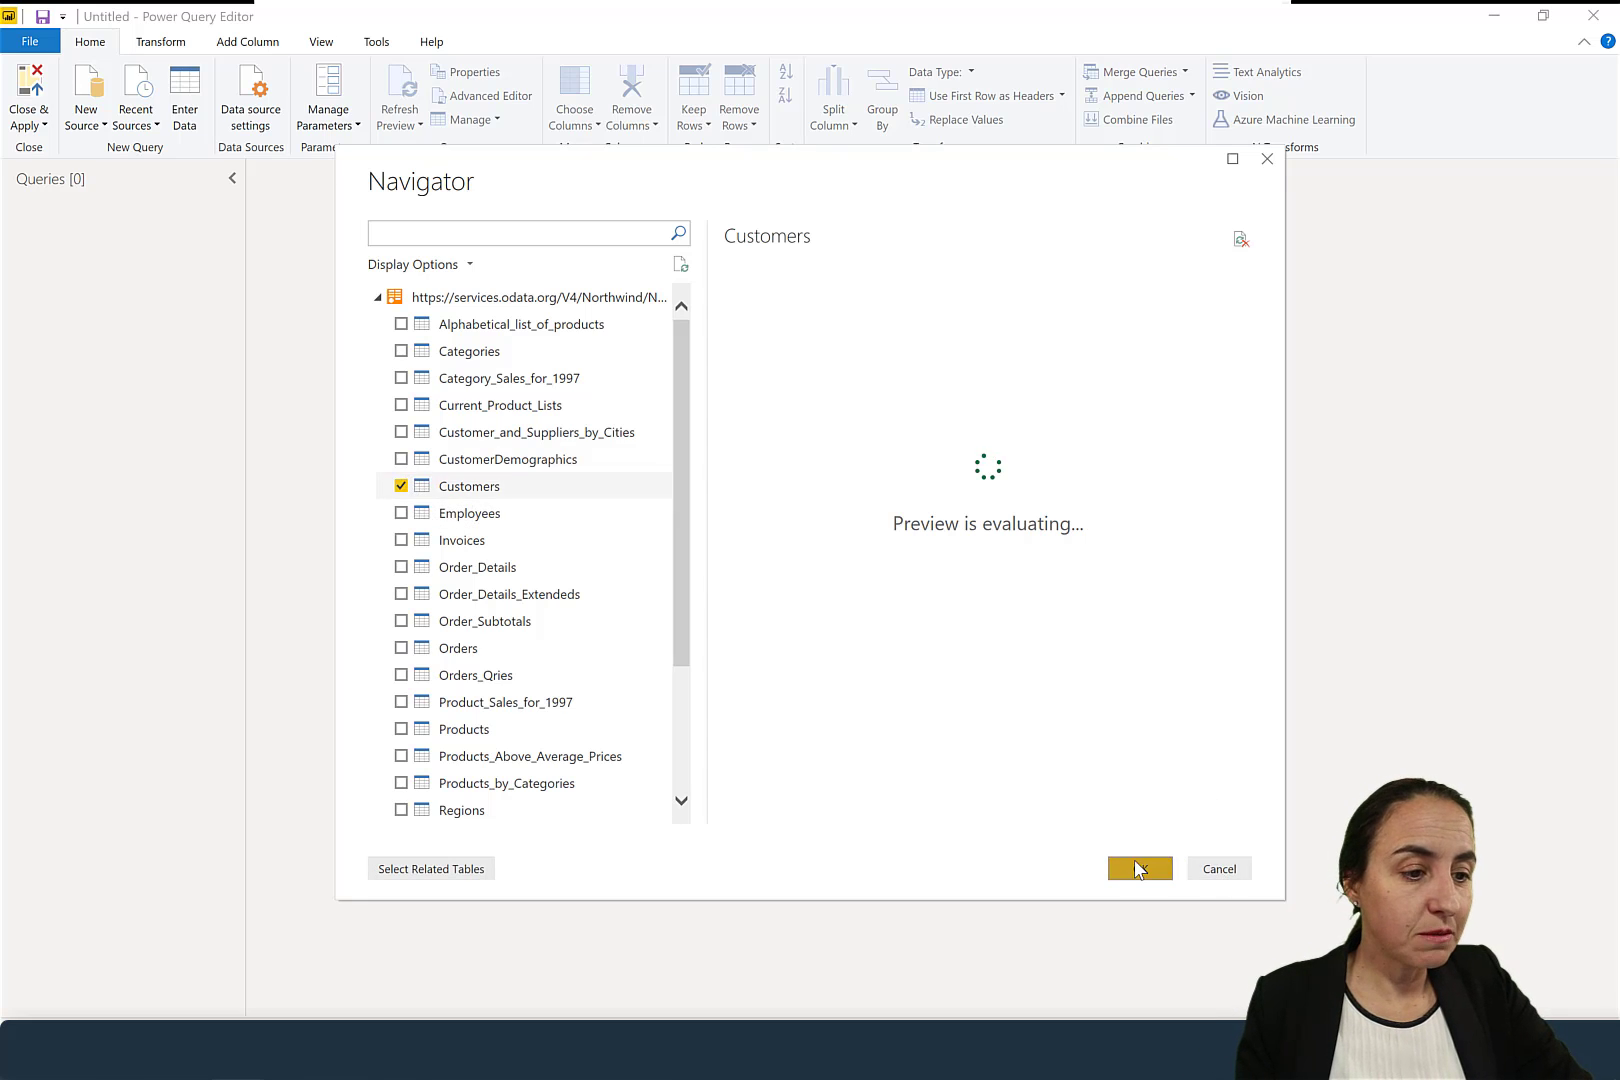
pyautogui.click(1137, 869)
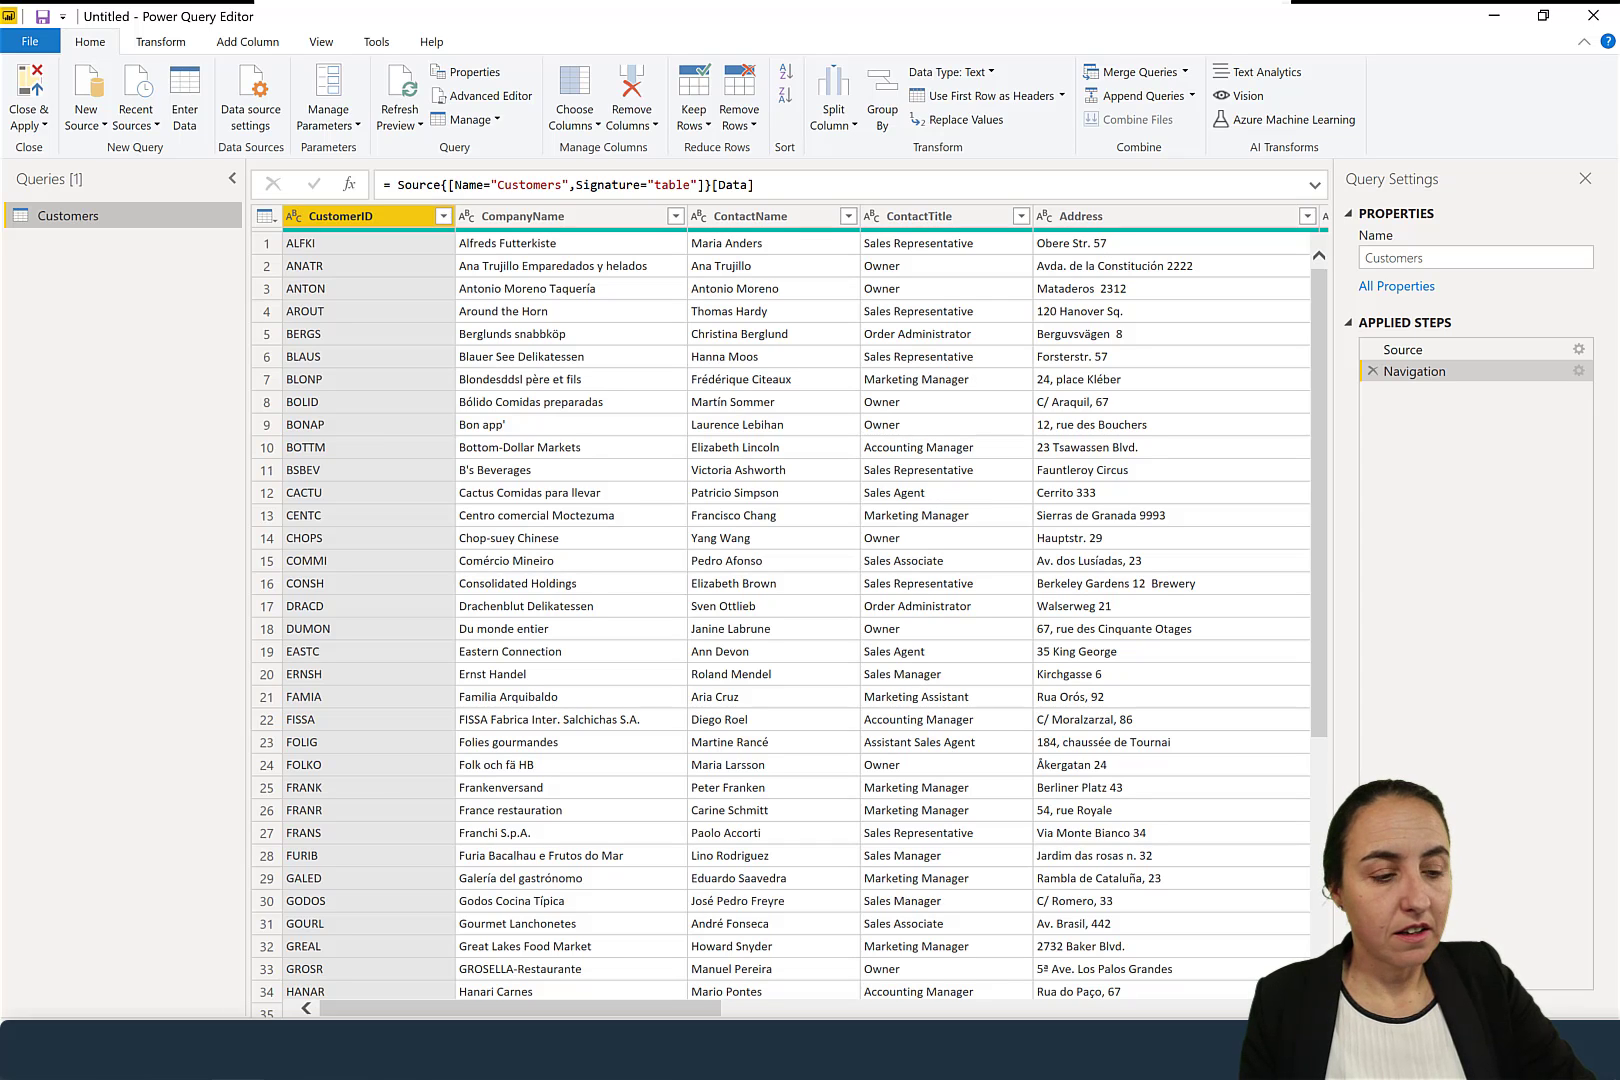
# Step: Filter ContactTitle to equal 'Sales Representative' (17 rows), then bring up Group By
pyautogui.rightClick(947, 250)
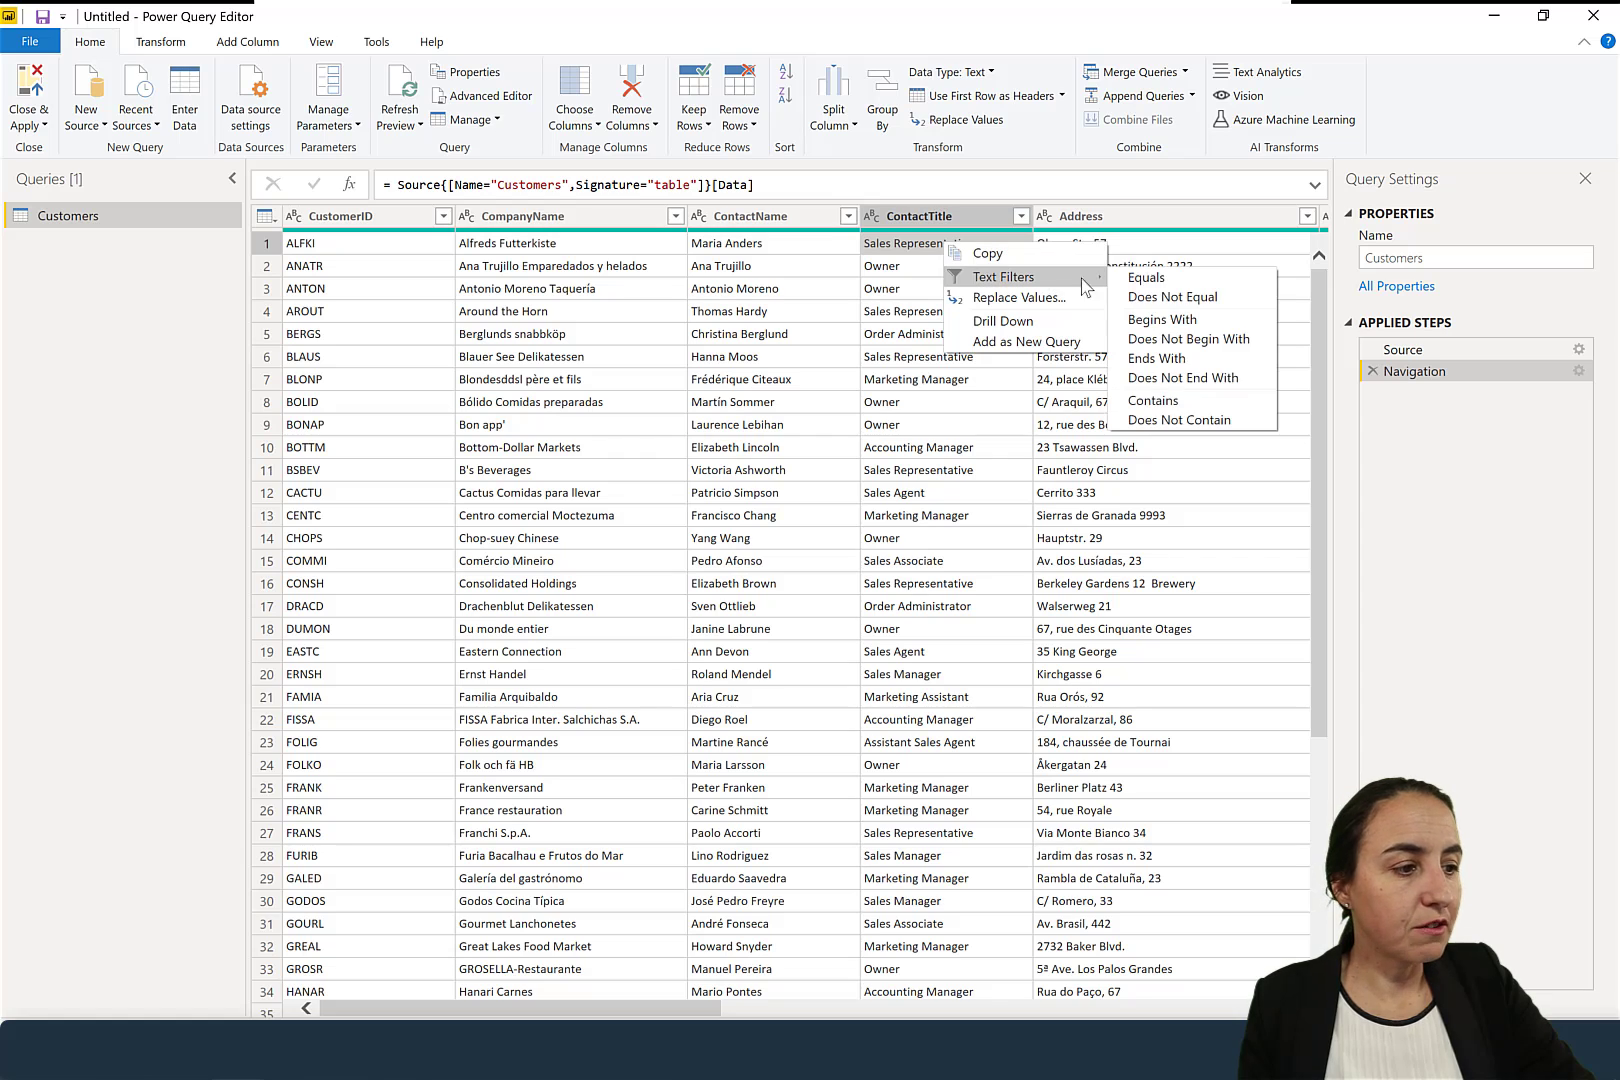
pyautogui.click(1142, 278)
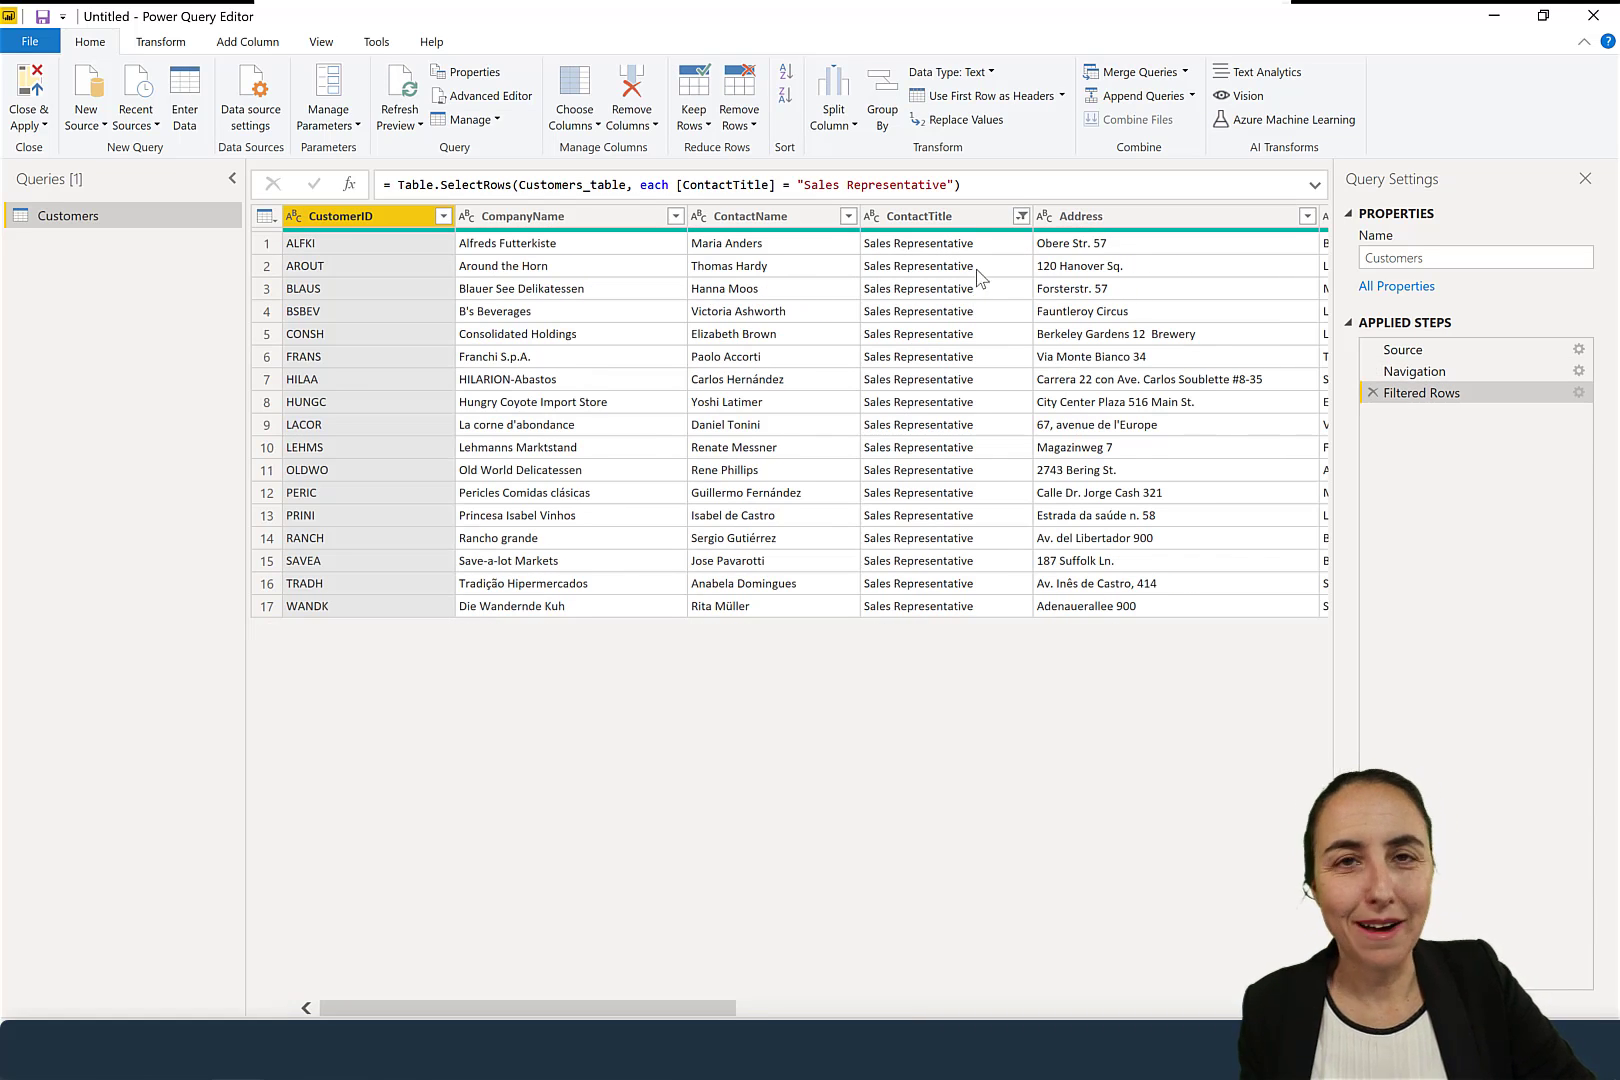
pyautogui.click(166, 47)
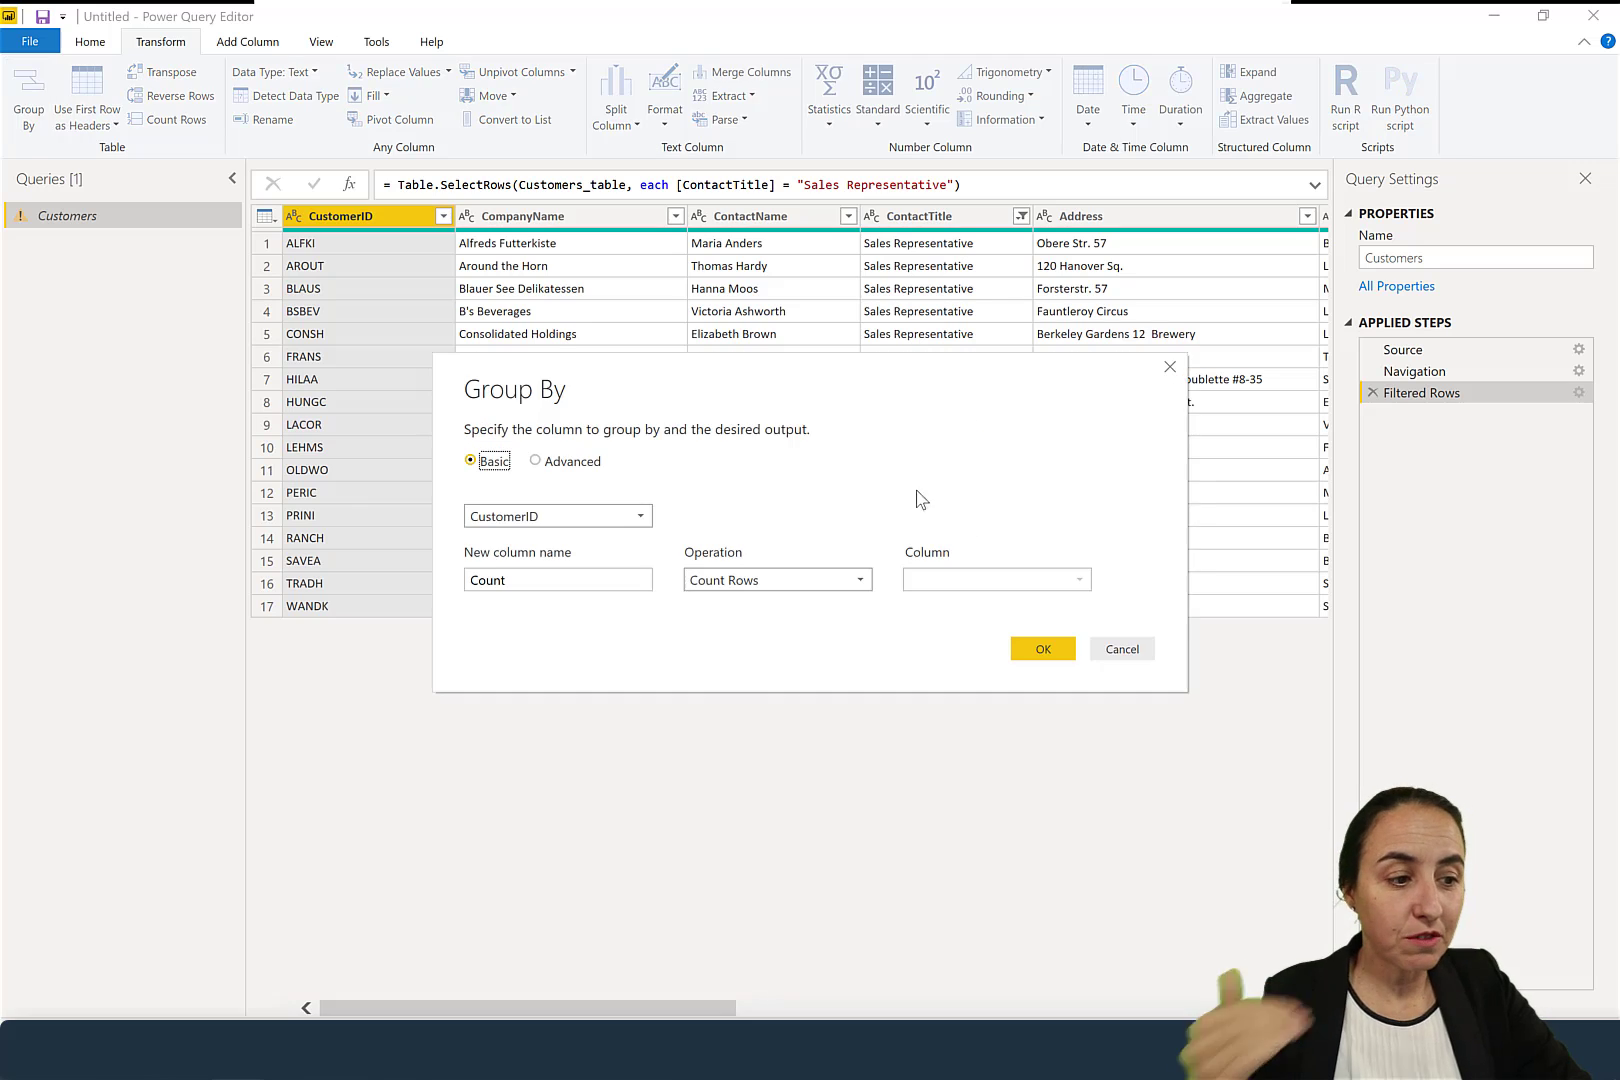
# Step: Group by Country with Count Rows, giving 10 countries (Germany 4, UK 3, USA 3)
pyautogui.click(578, 520)
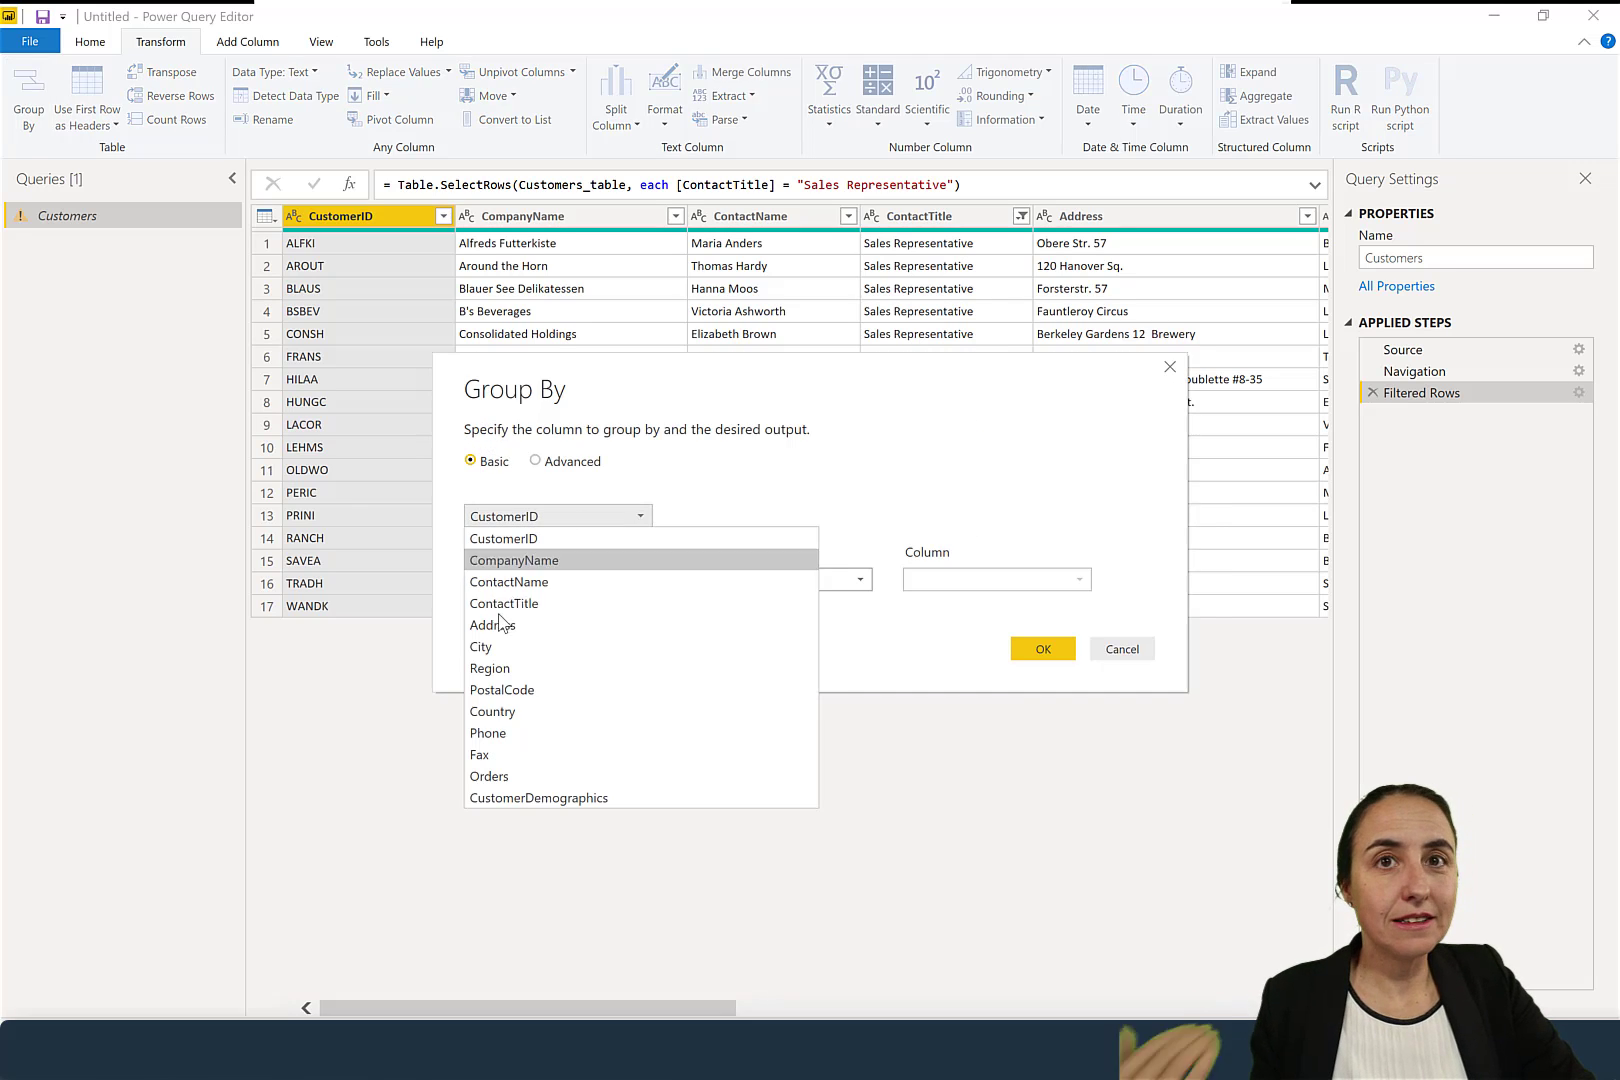
pyautogui.click(530, 711)
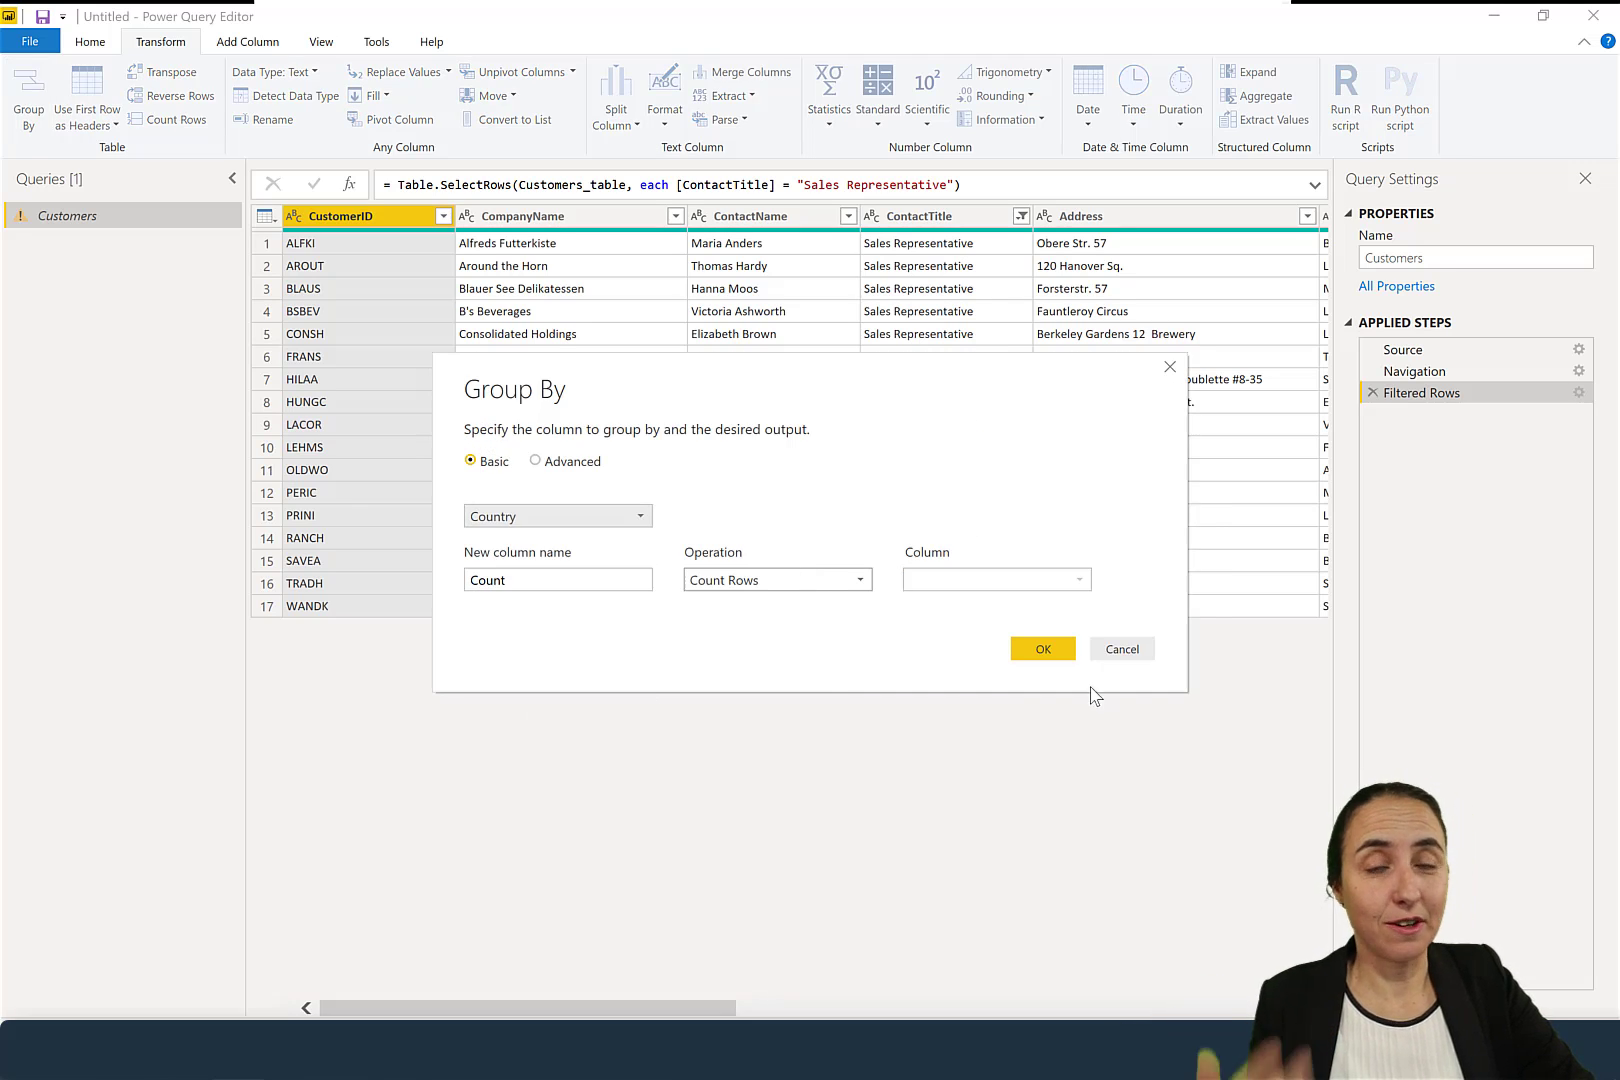
pyautogui.click(1060, 651)
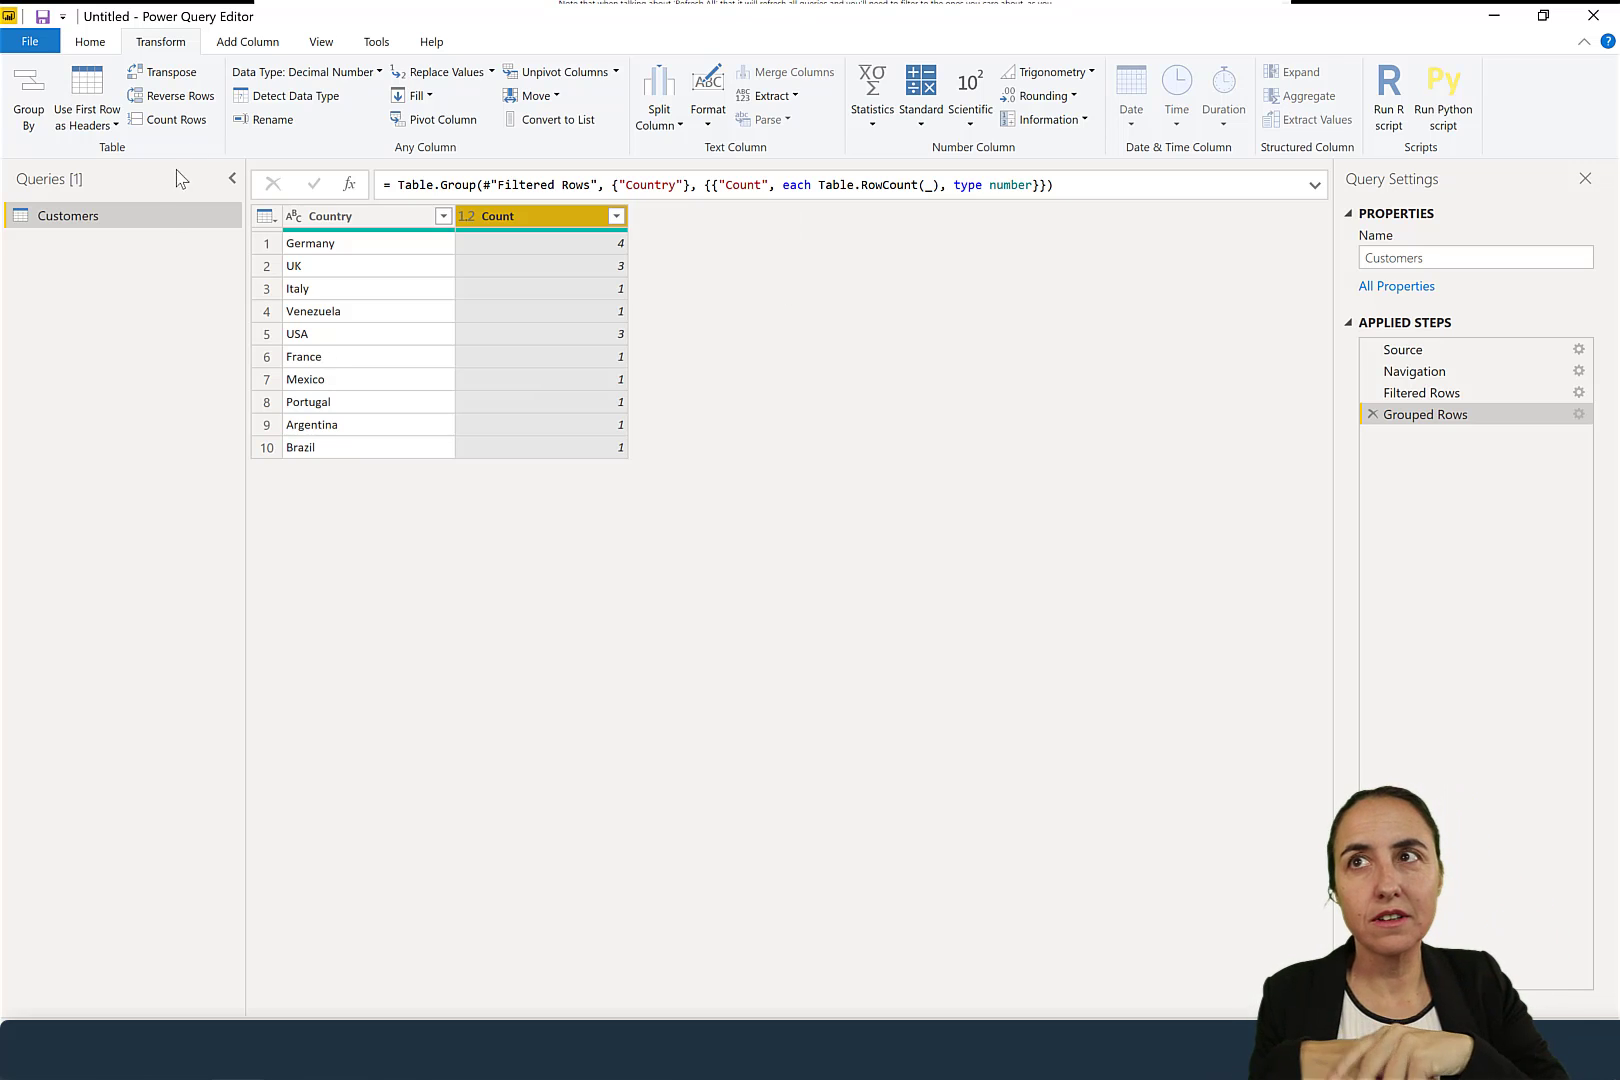
# Step: Stop query diagnostics and Close & Apply the grouped Customers query
pyautogui.click(378, 48)
pyautogui.click(110, 100)
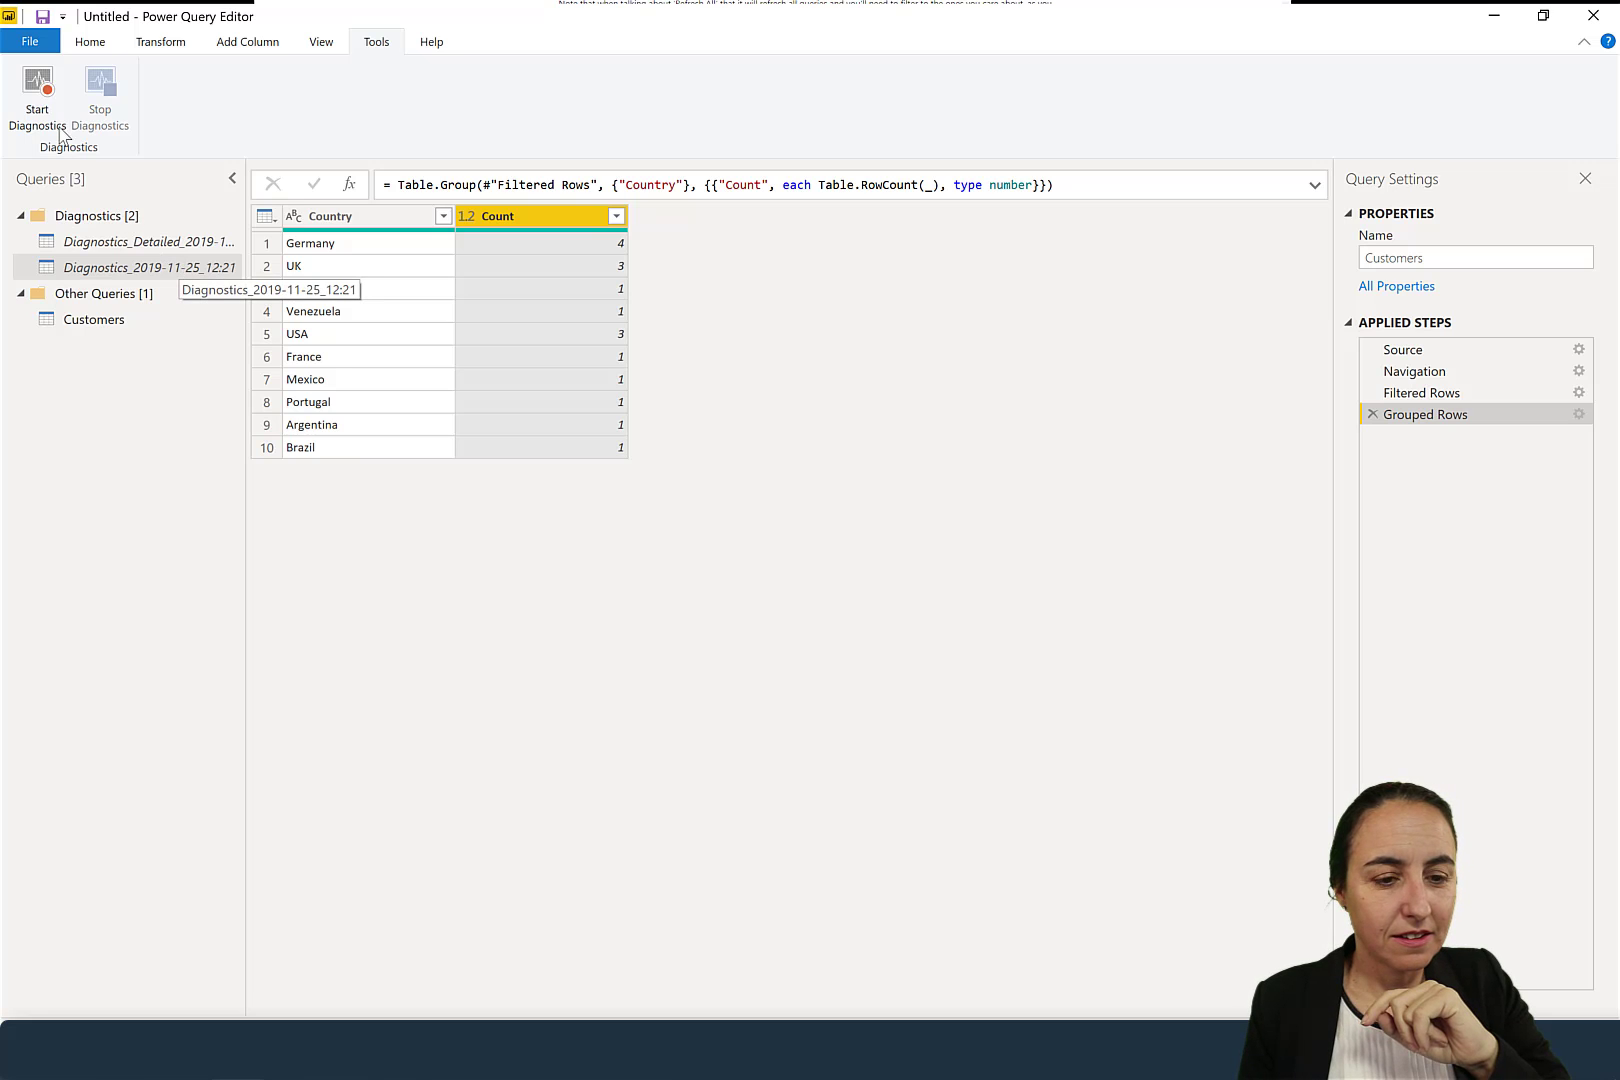
pyautogui.click(97, 41)
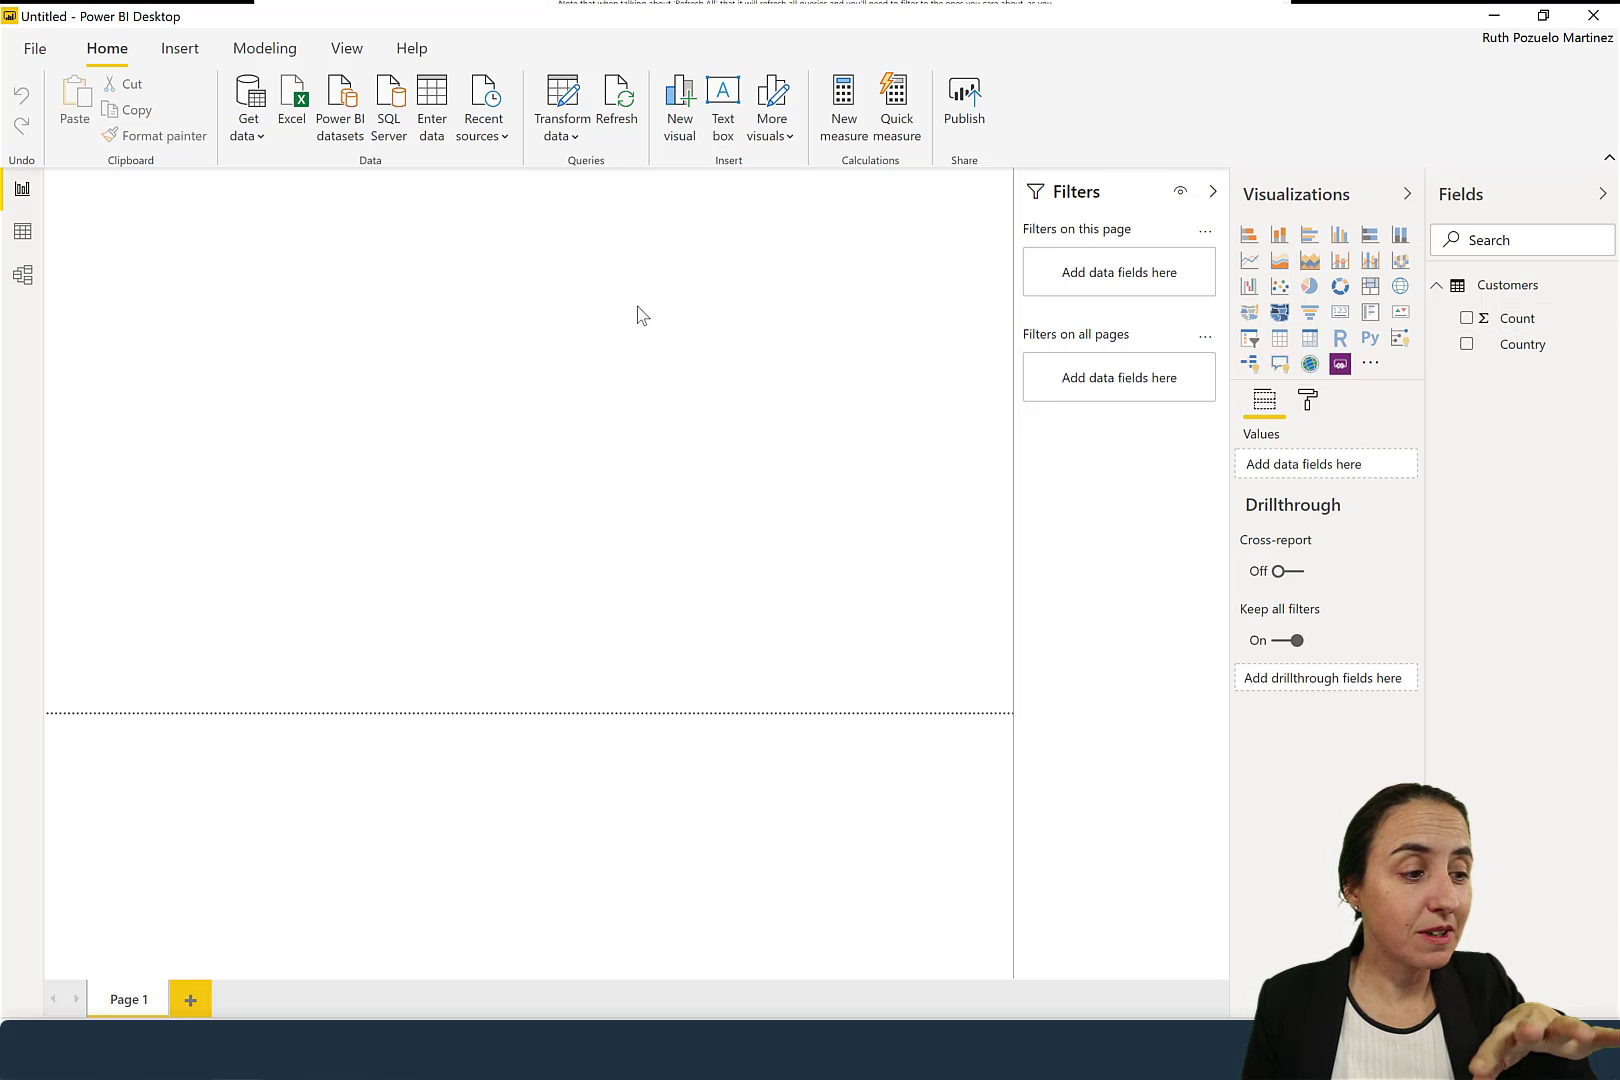
# Step: Reopen the Power Query Editor via Transform data to show the Diagnostics folder
pyautogui.click(563, 97)
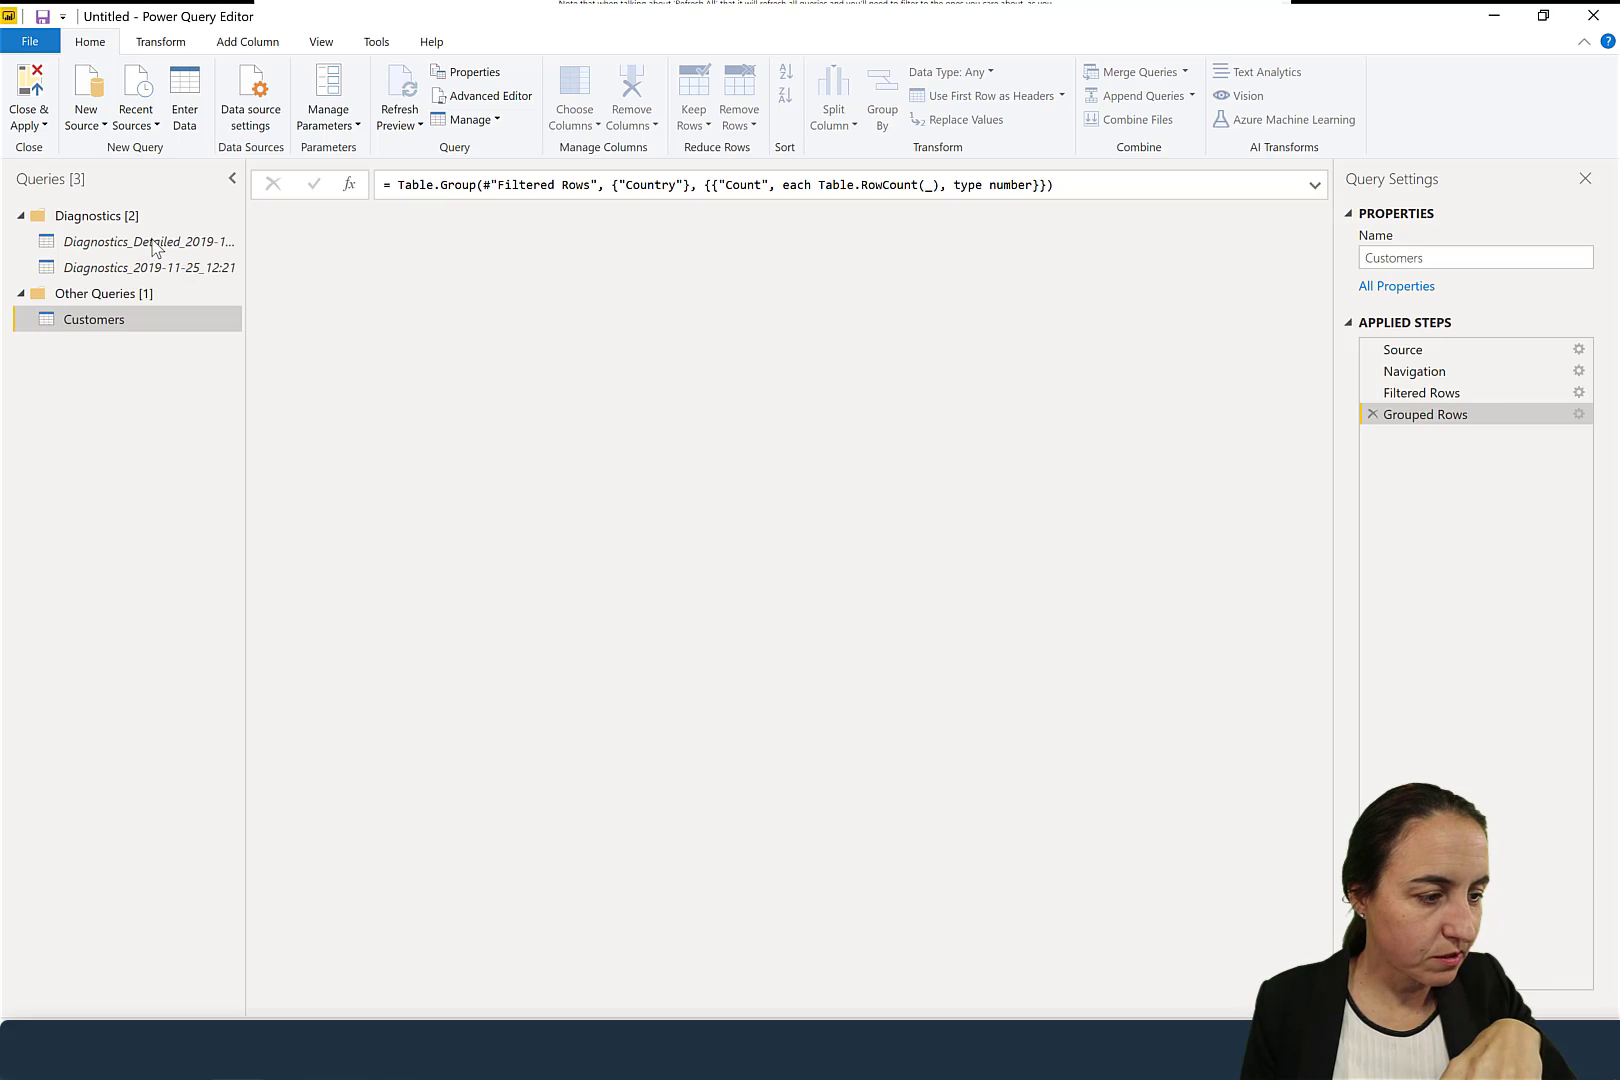
# Step: Enable loading for the detailed and Diagnostics_2019-11-25_12:21 diagnostics queries
pyautogui.click(153, 245)
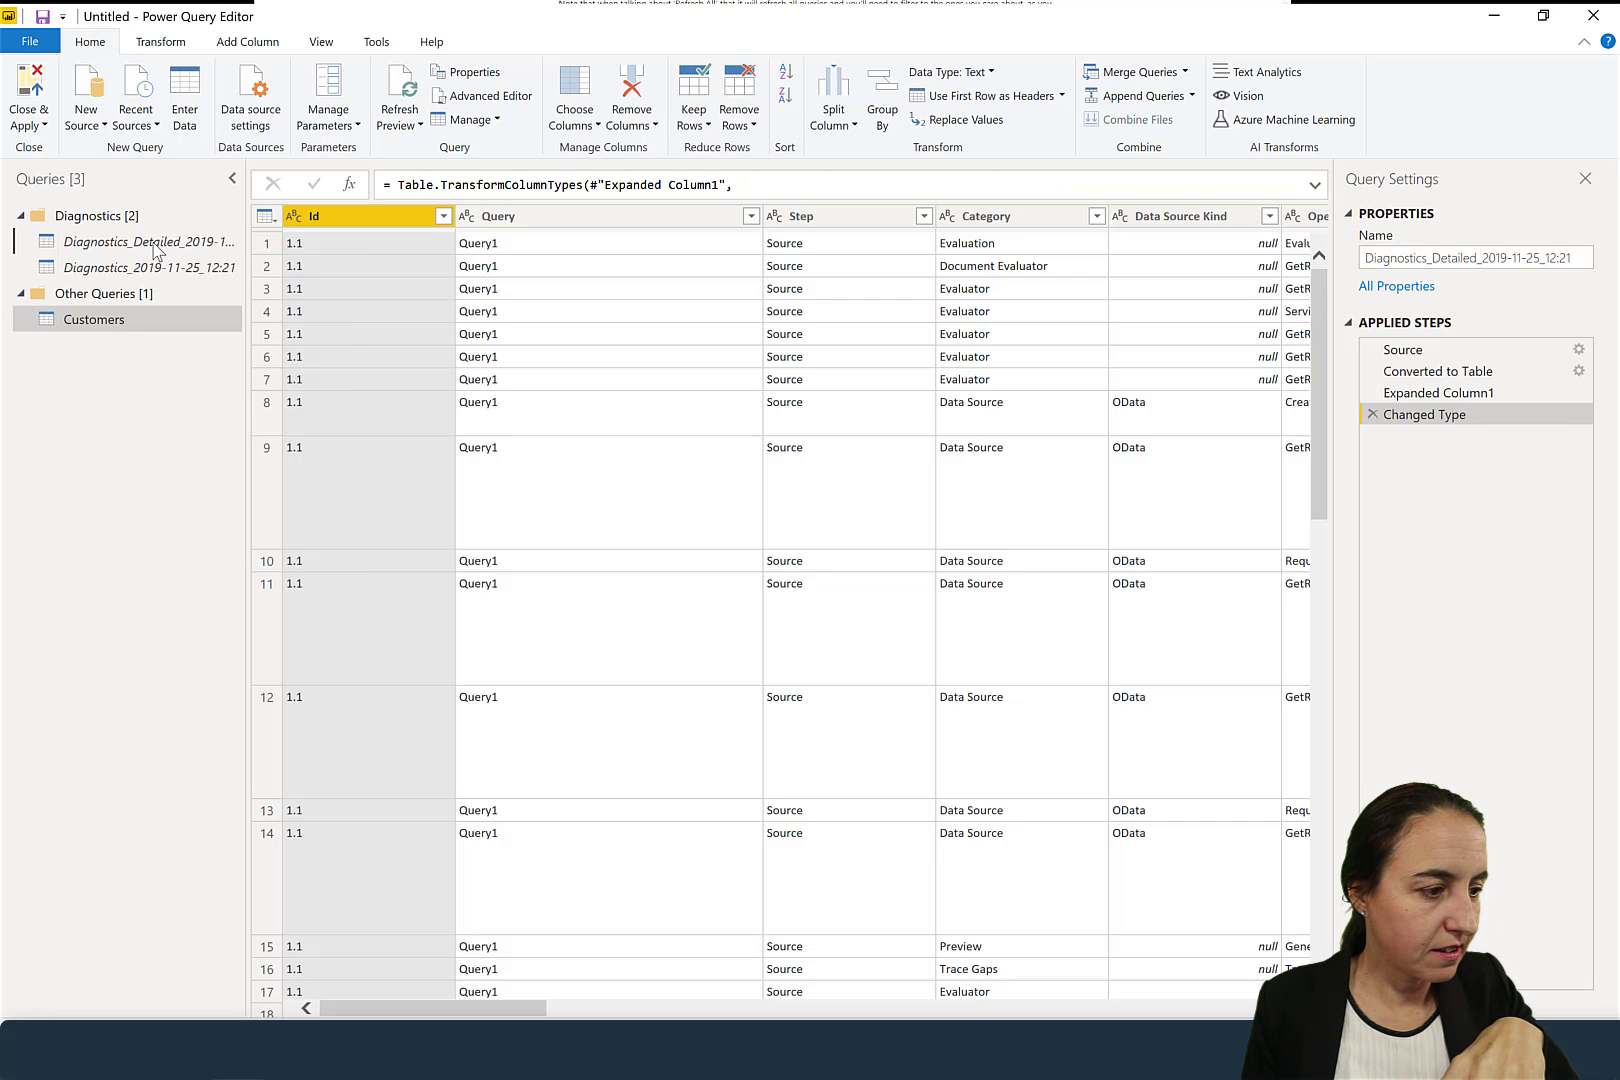
pyautogui.rightClick(155, 248)
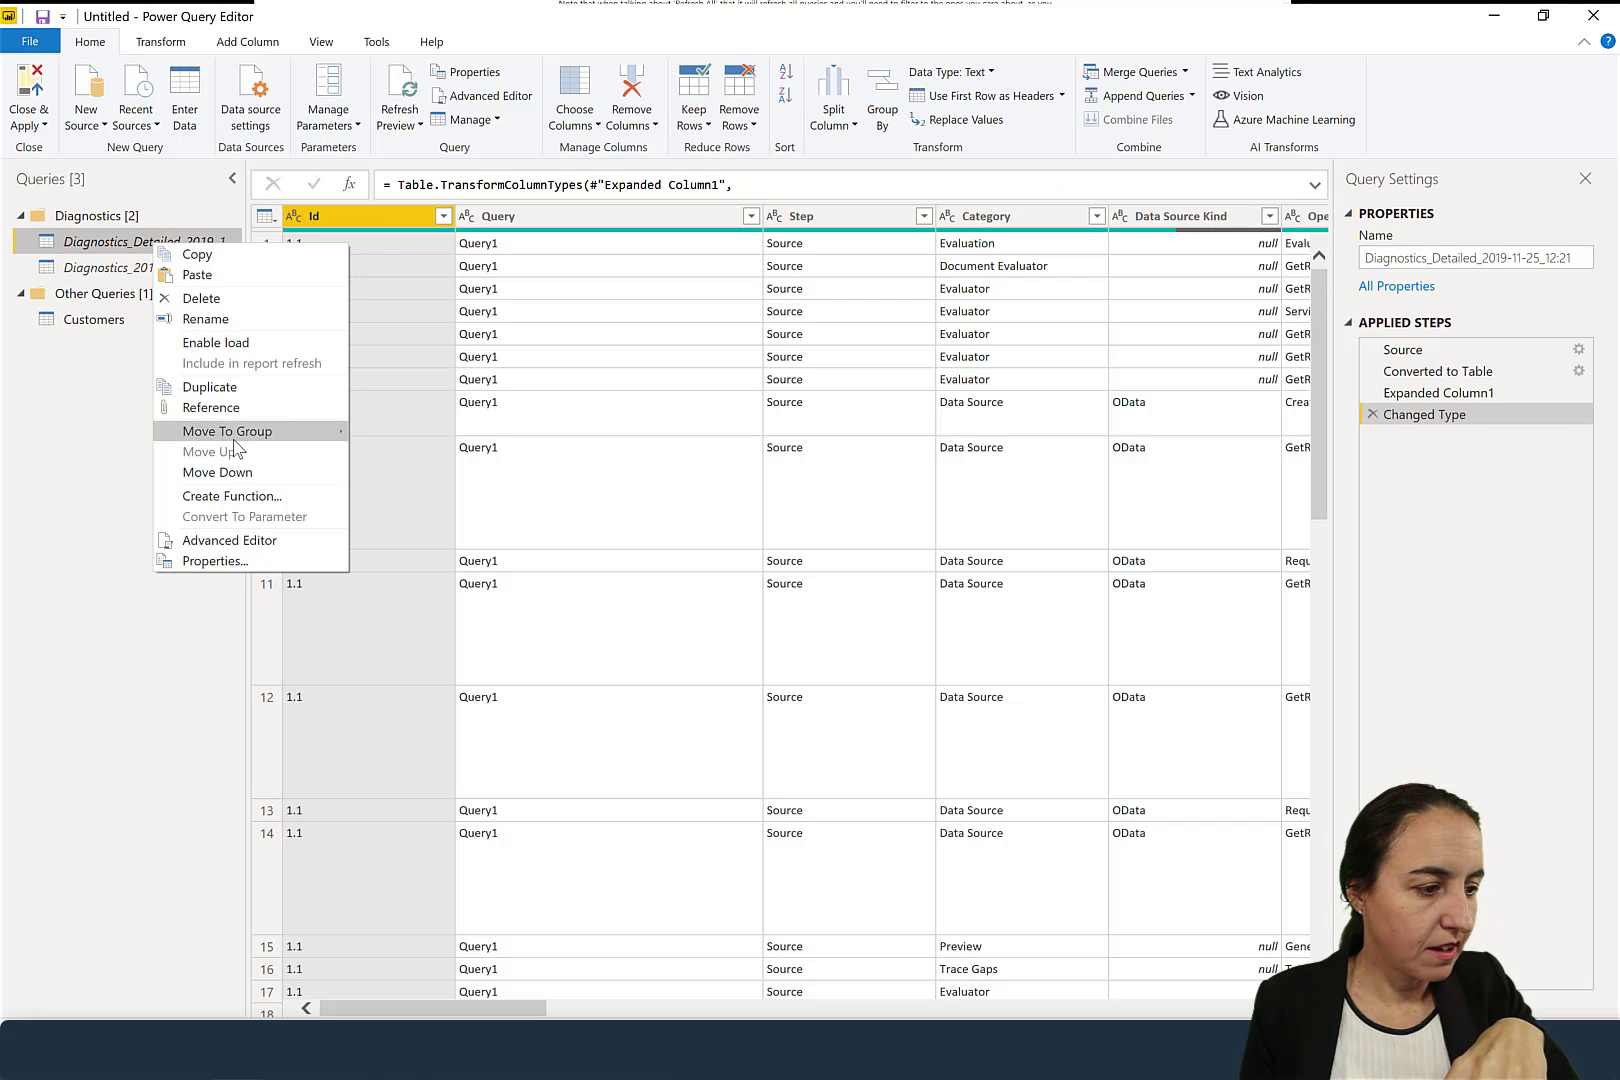
pyautogui.click(215, 343)
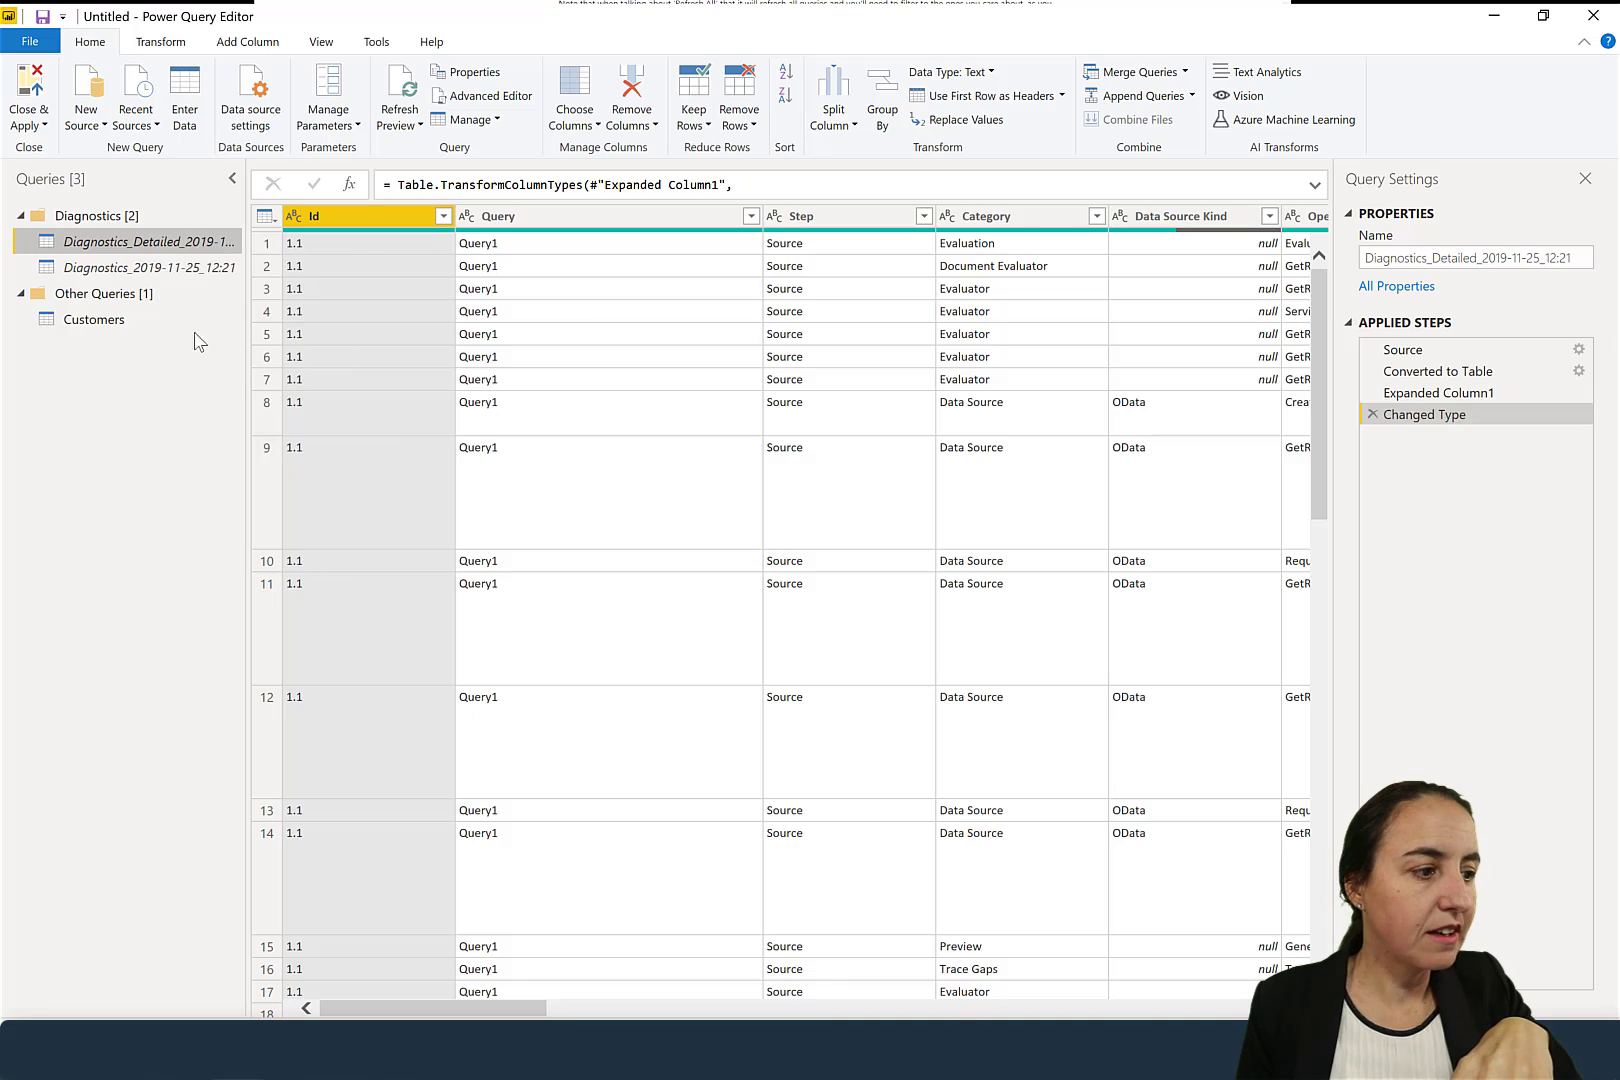
pyautogui.click(138, 269)
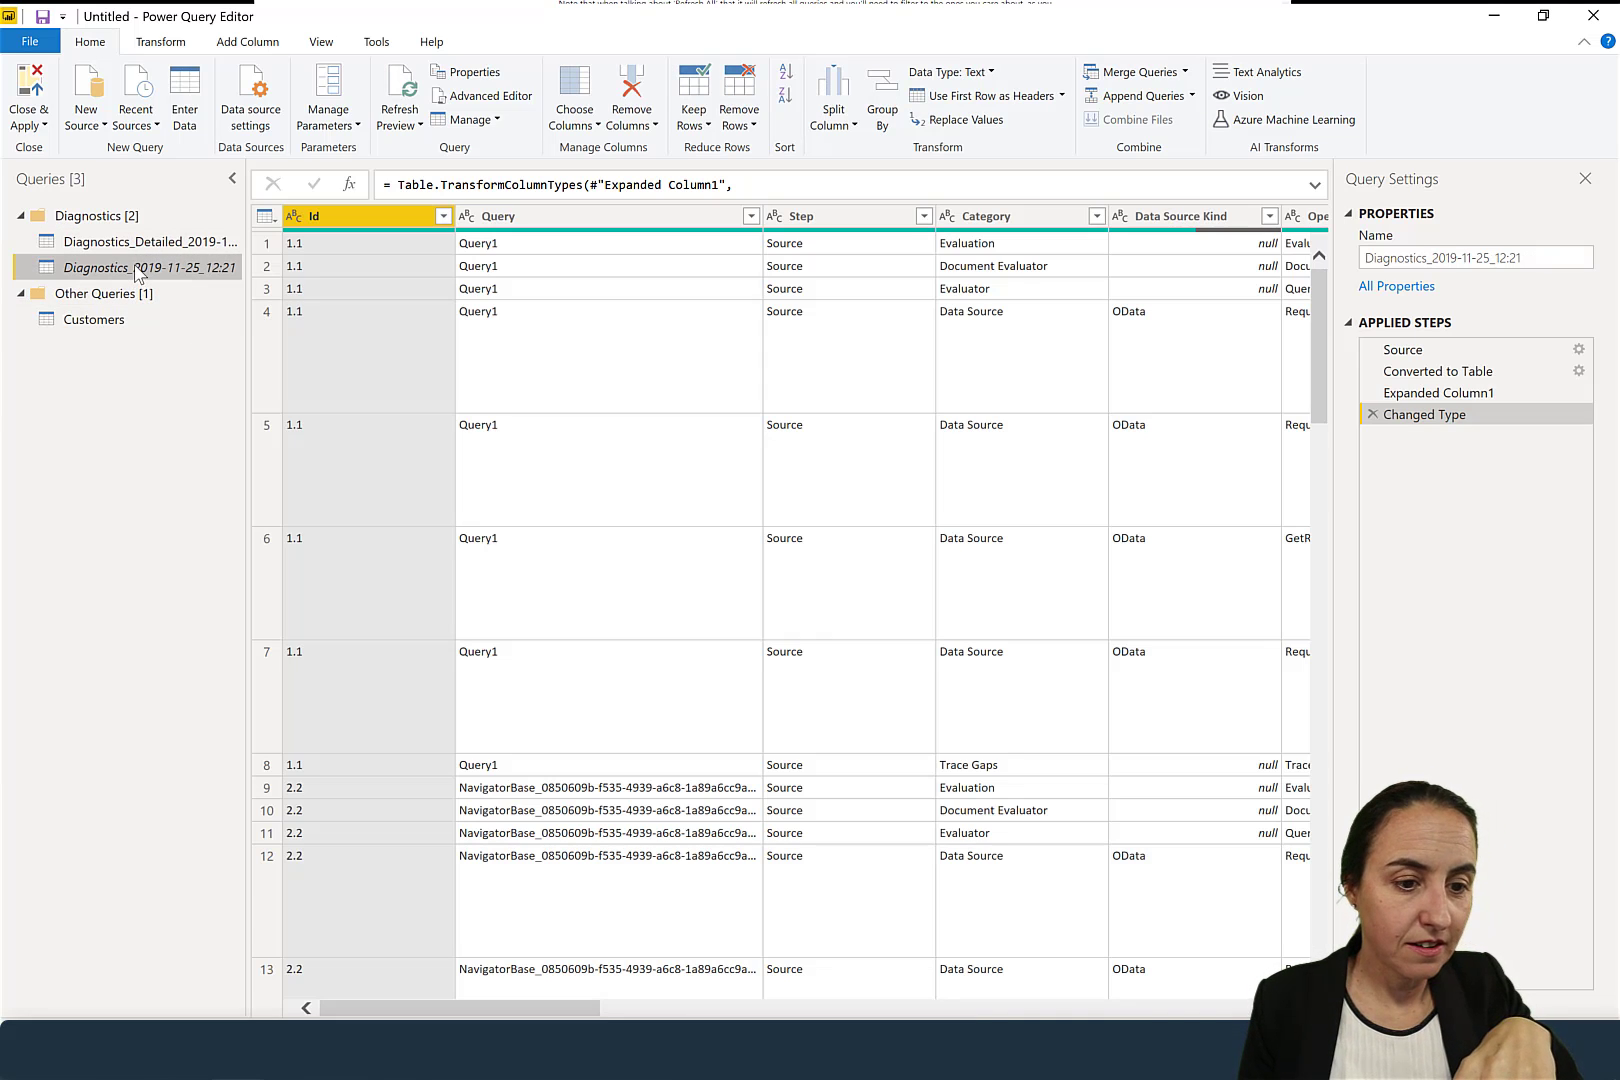
pyautogui.rightClick(138, 272)
pyautogui.click(185, 365)
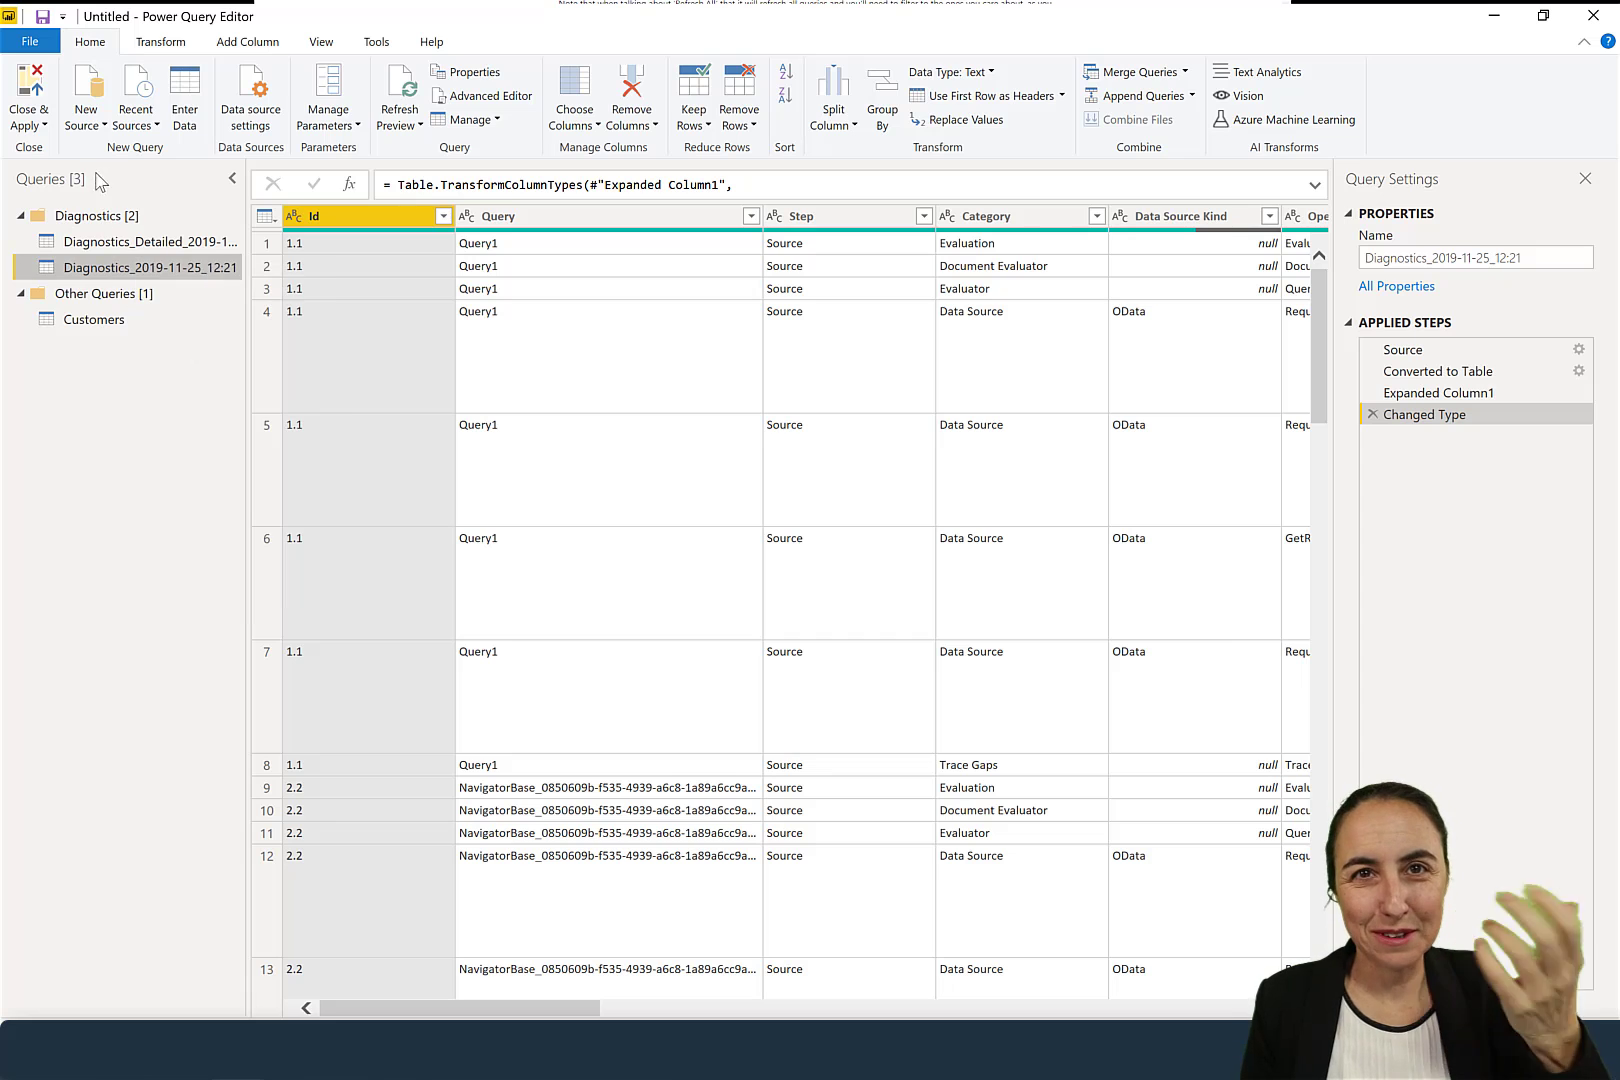
# Step: Close & Apply, reopen the query editor, then close it back to Report view
pyautogui.click(34, 92)
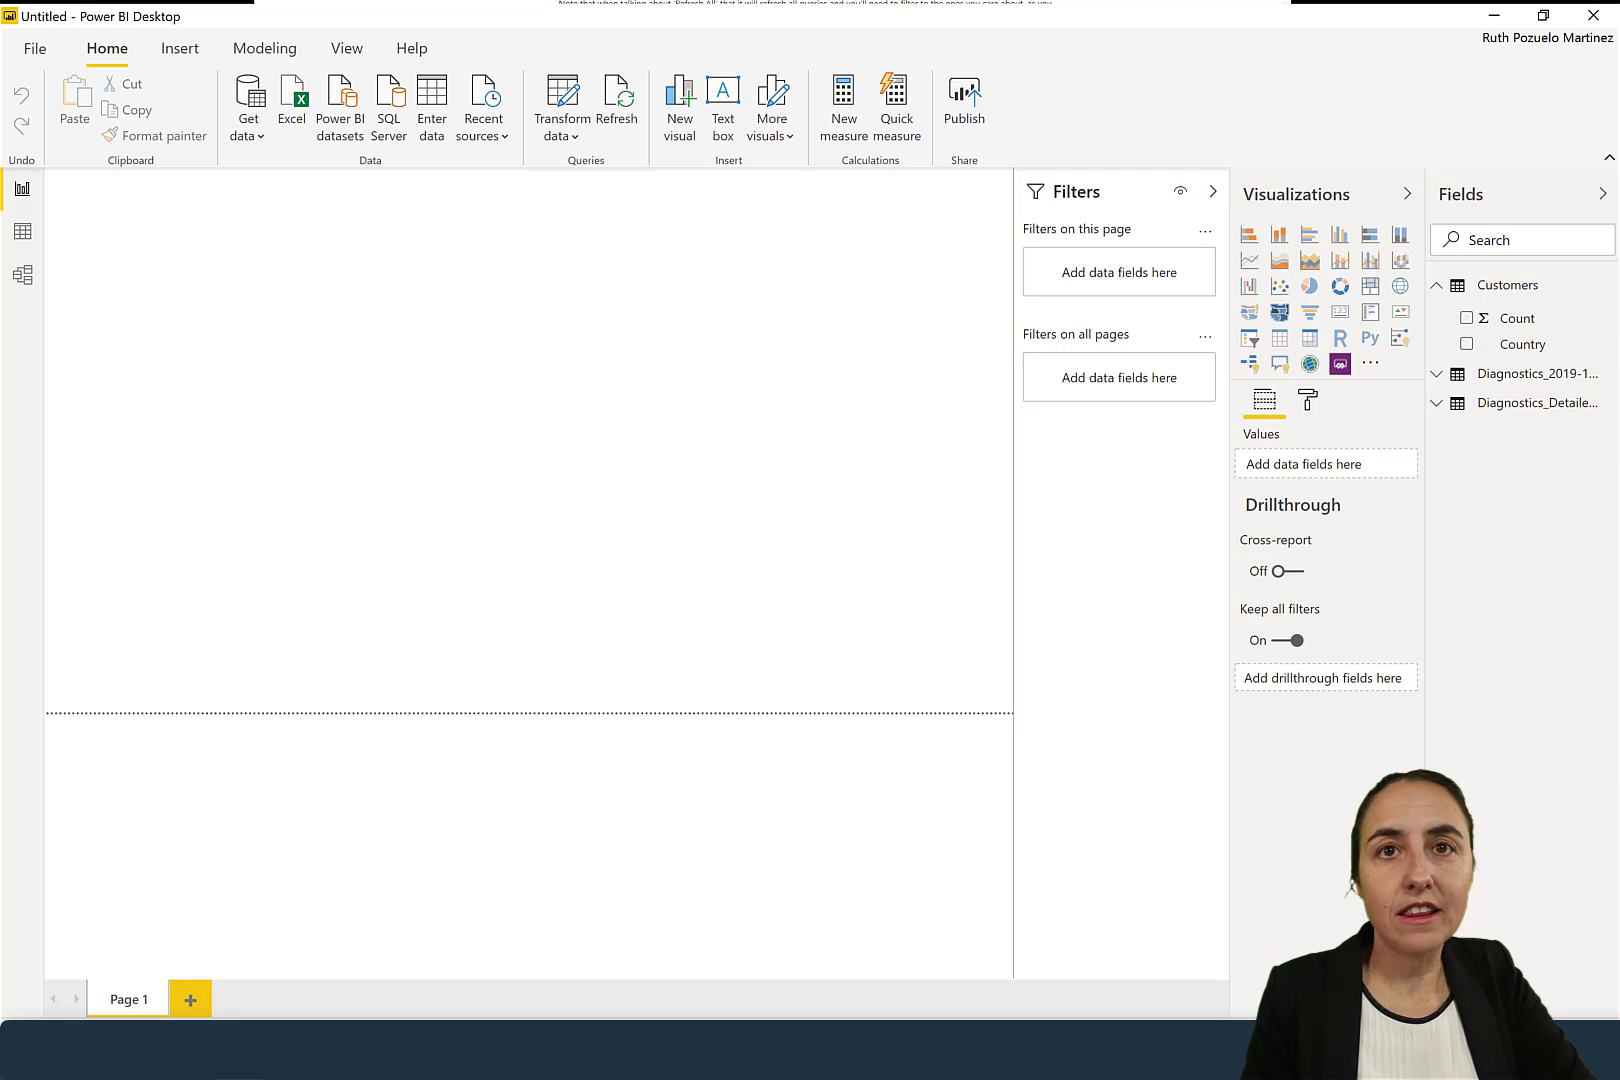
pyautogui.click(563, 118)
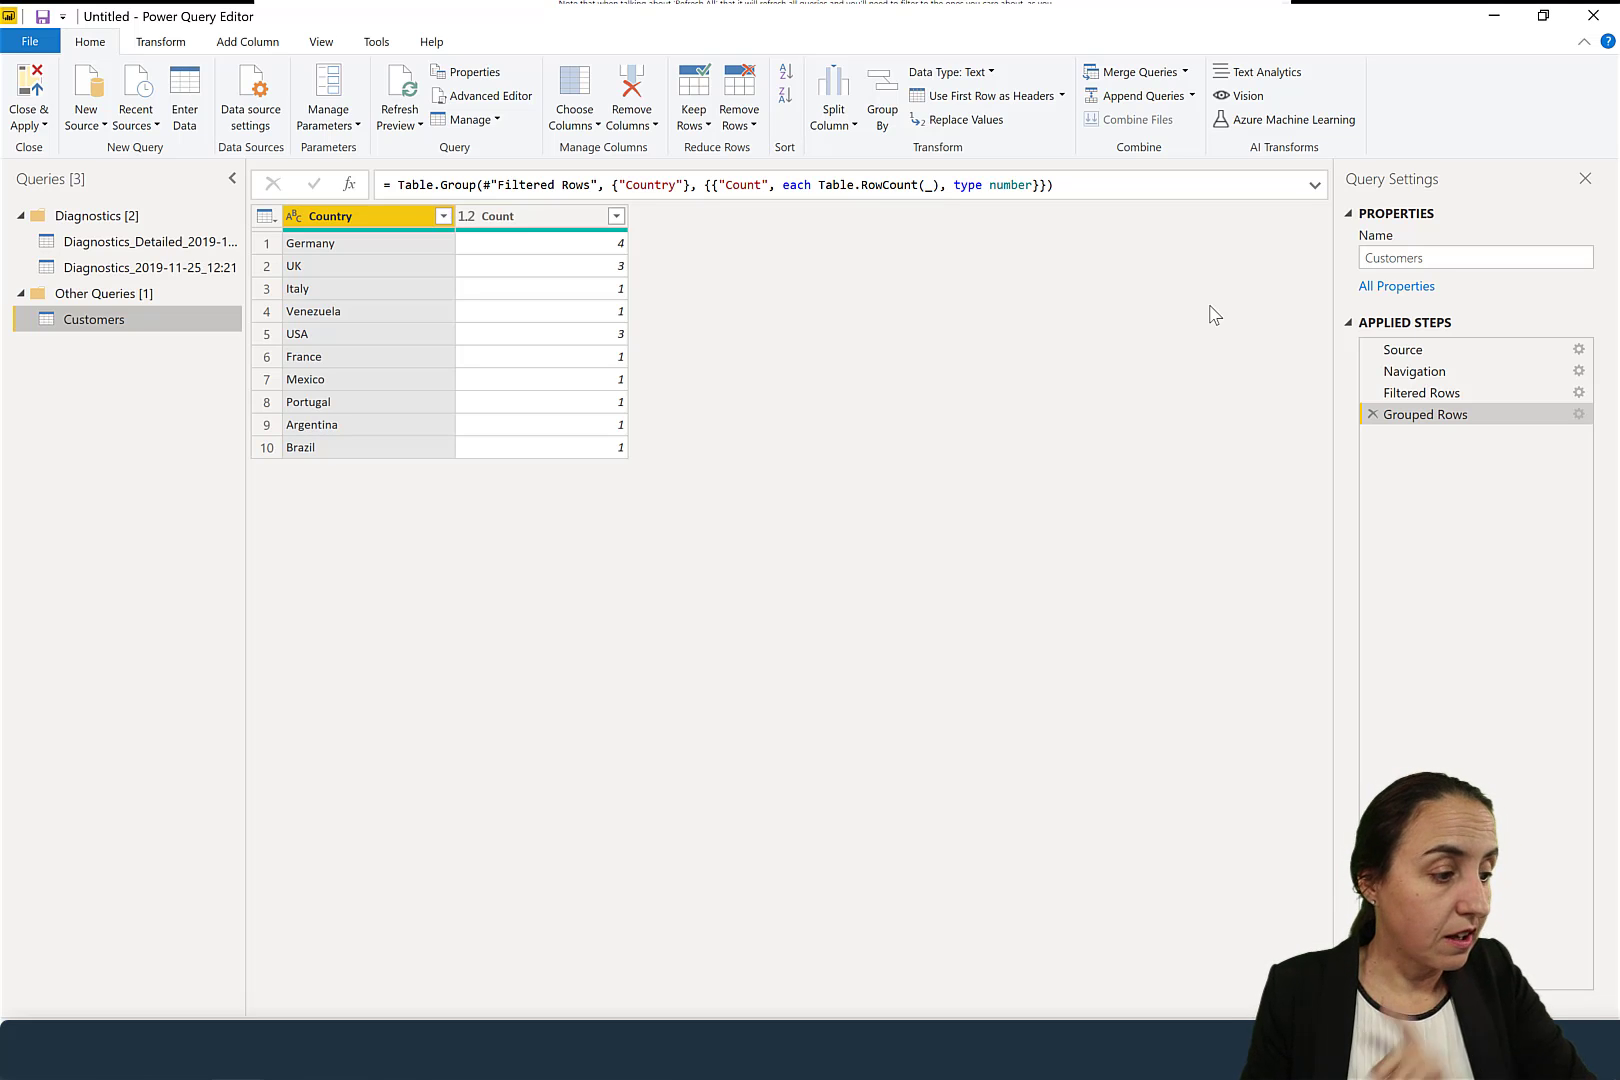
pyautogui.click(1593, 15)
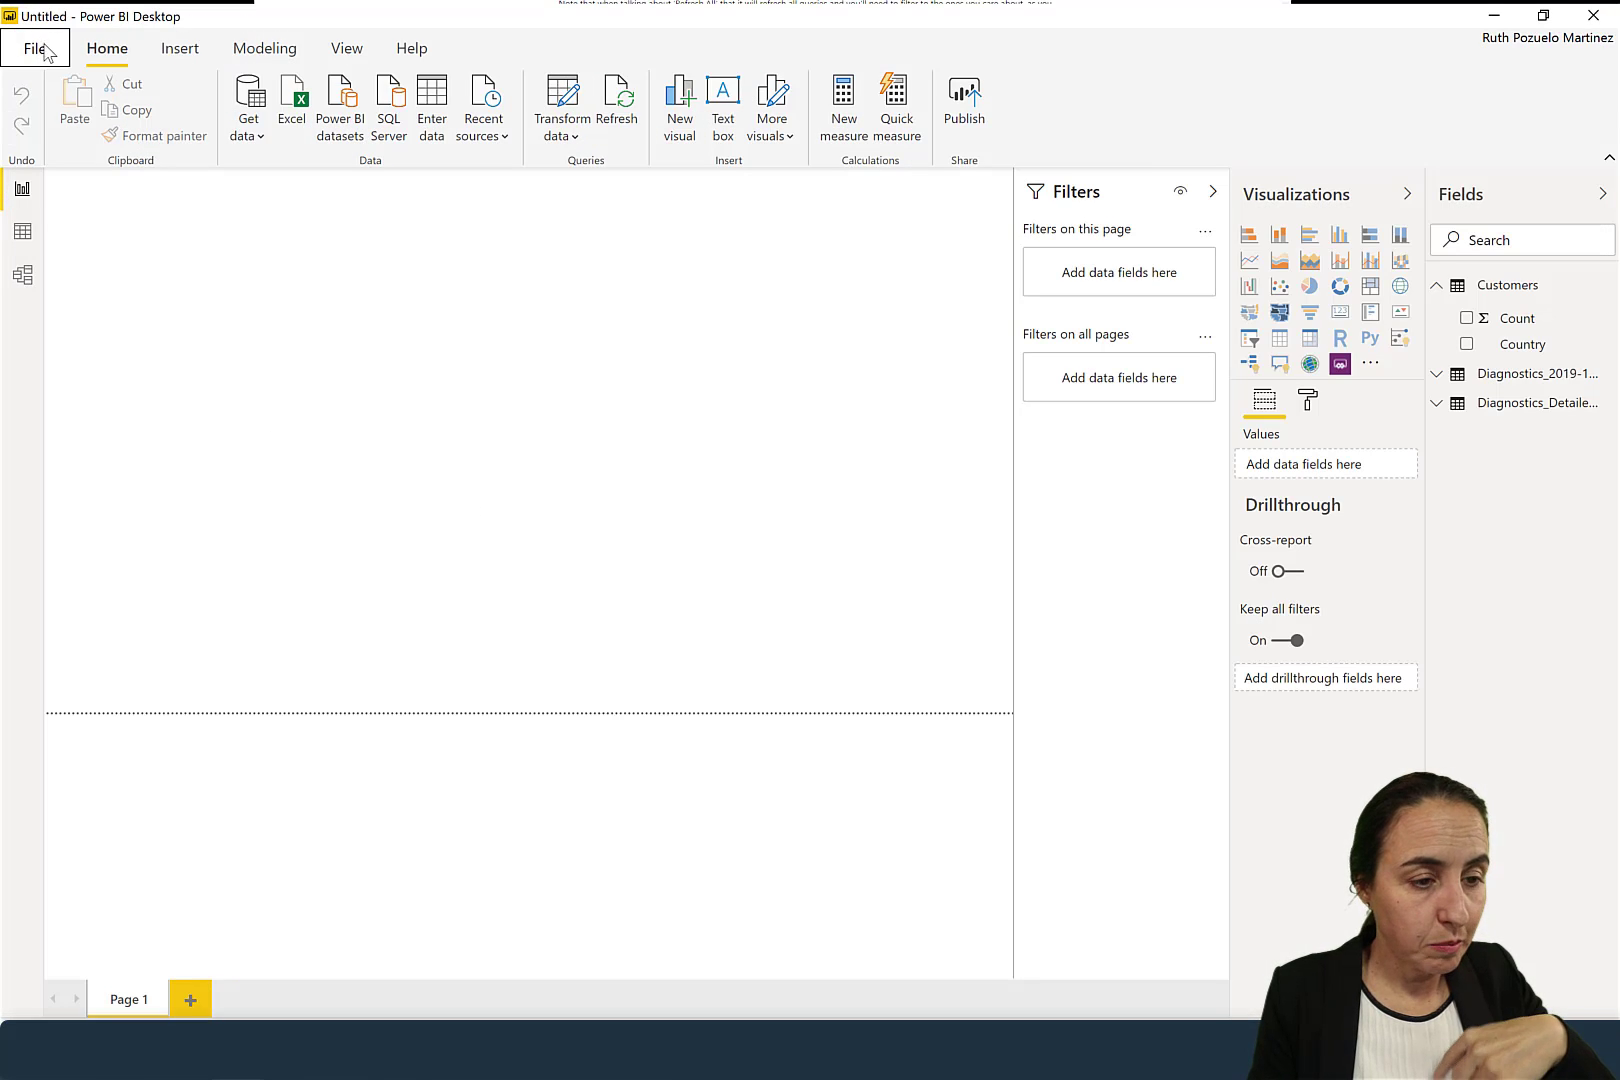
# Step: Turn off 'Allow data preview to download in the background' under Current File > Data Load
pyautogui.click(35, 48)
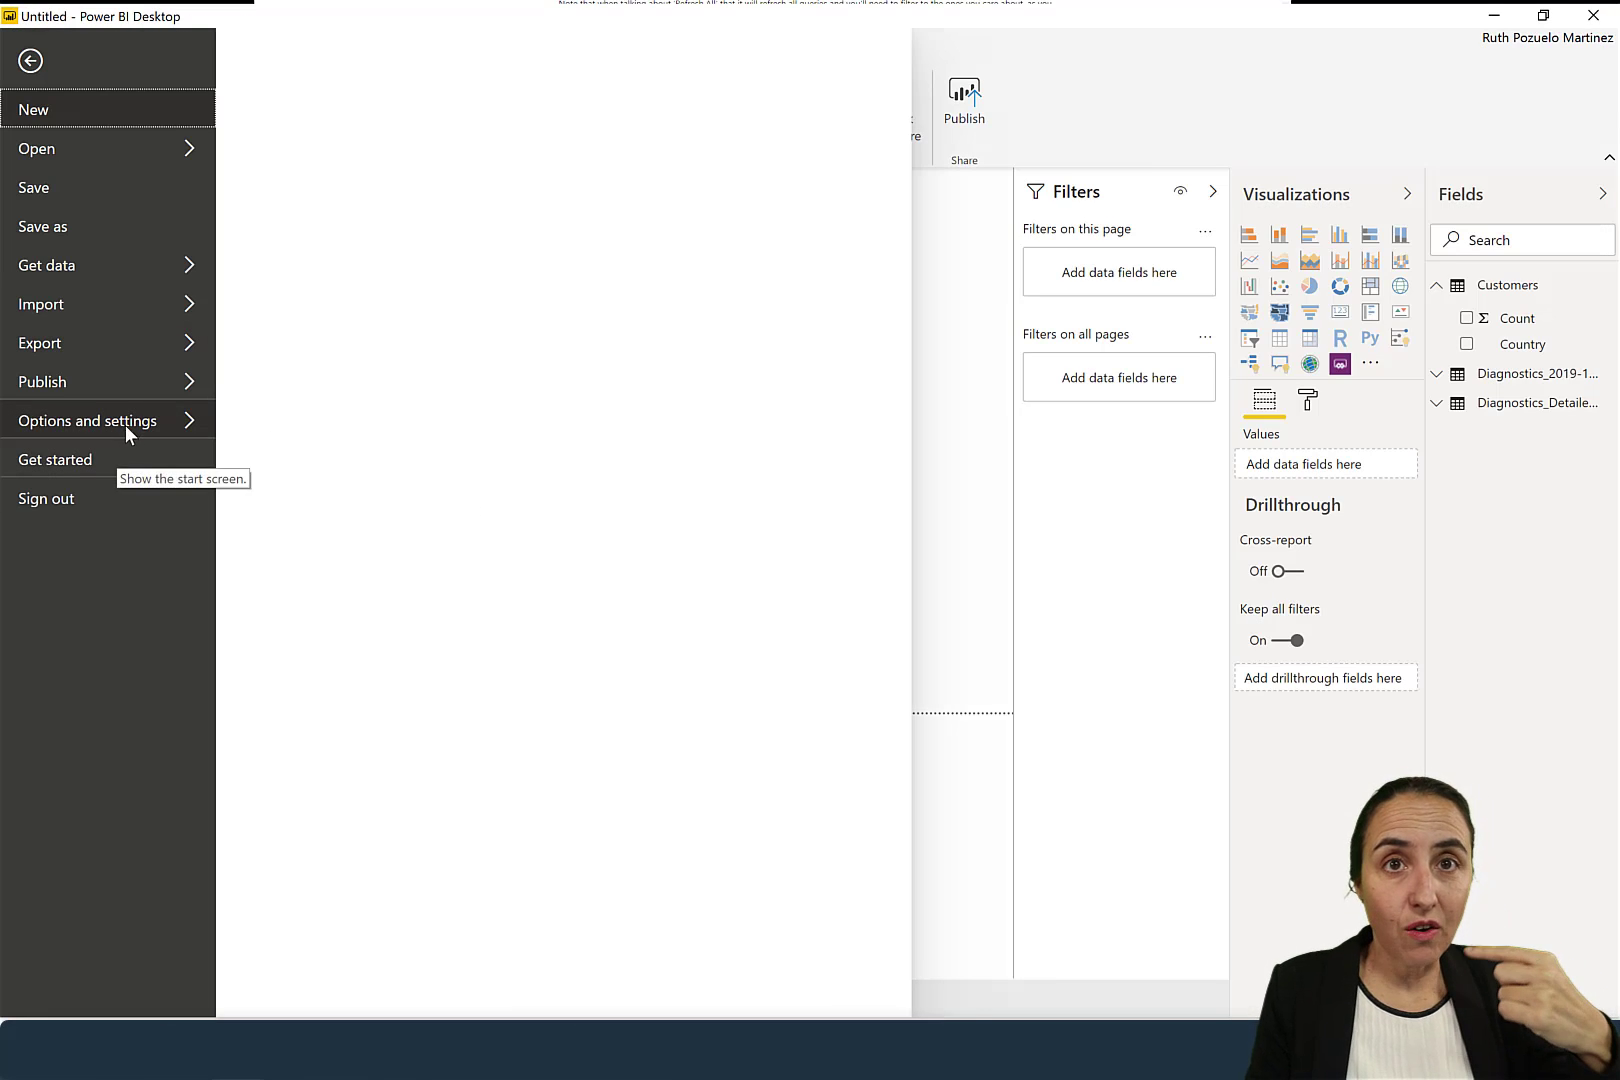
pyautogui.click(127, 424)
pyautogui.click(430, 186)
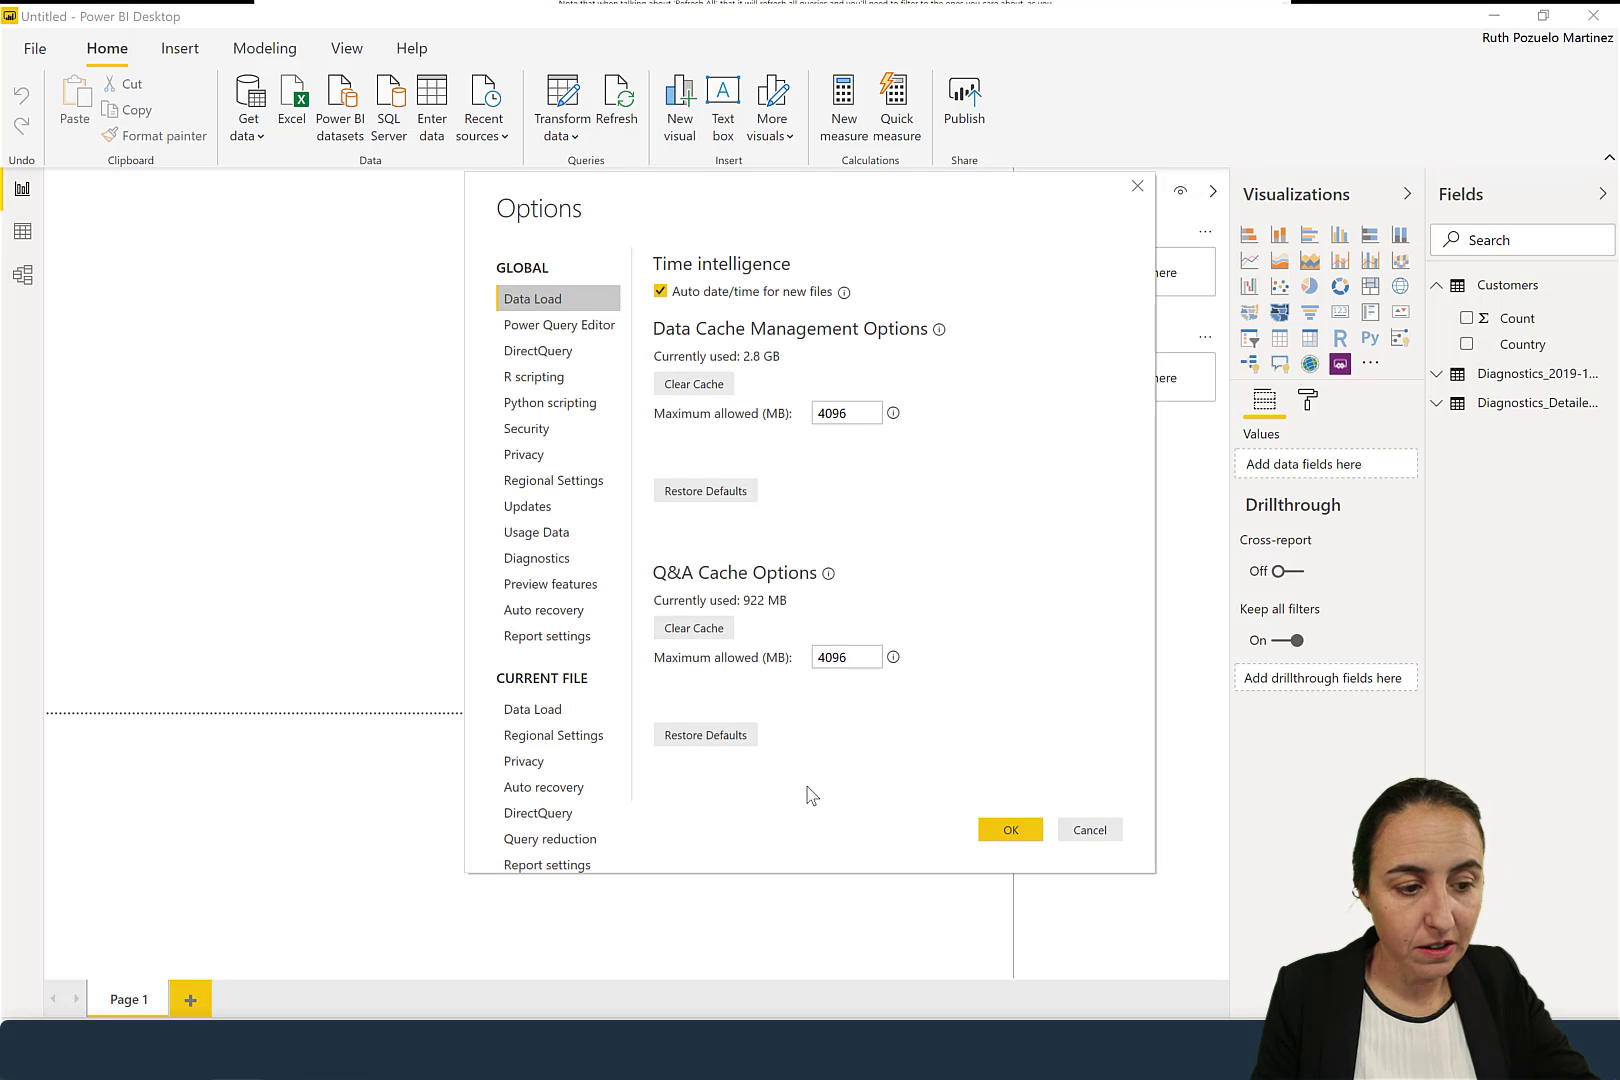
pyautogui.click(533, 710)
pyautogui.click(705, 550)
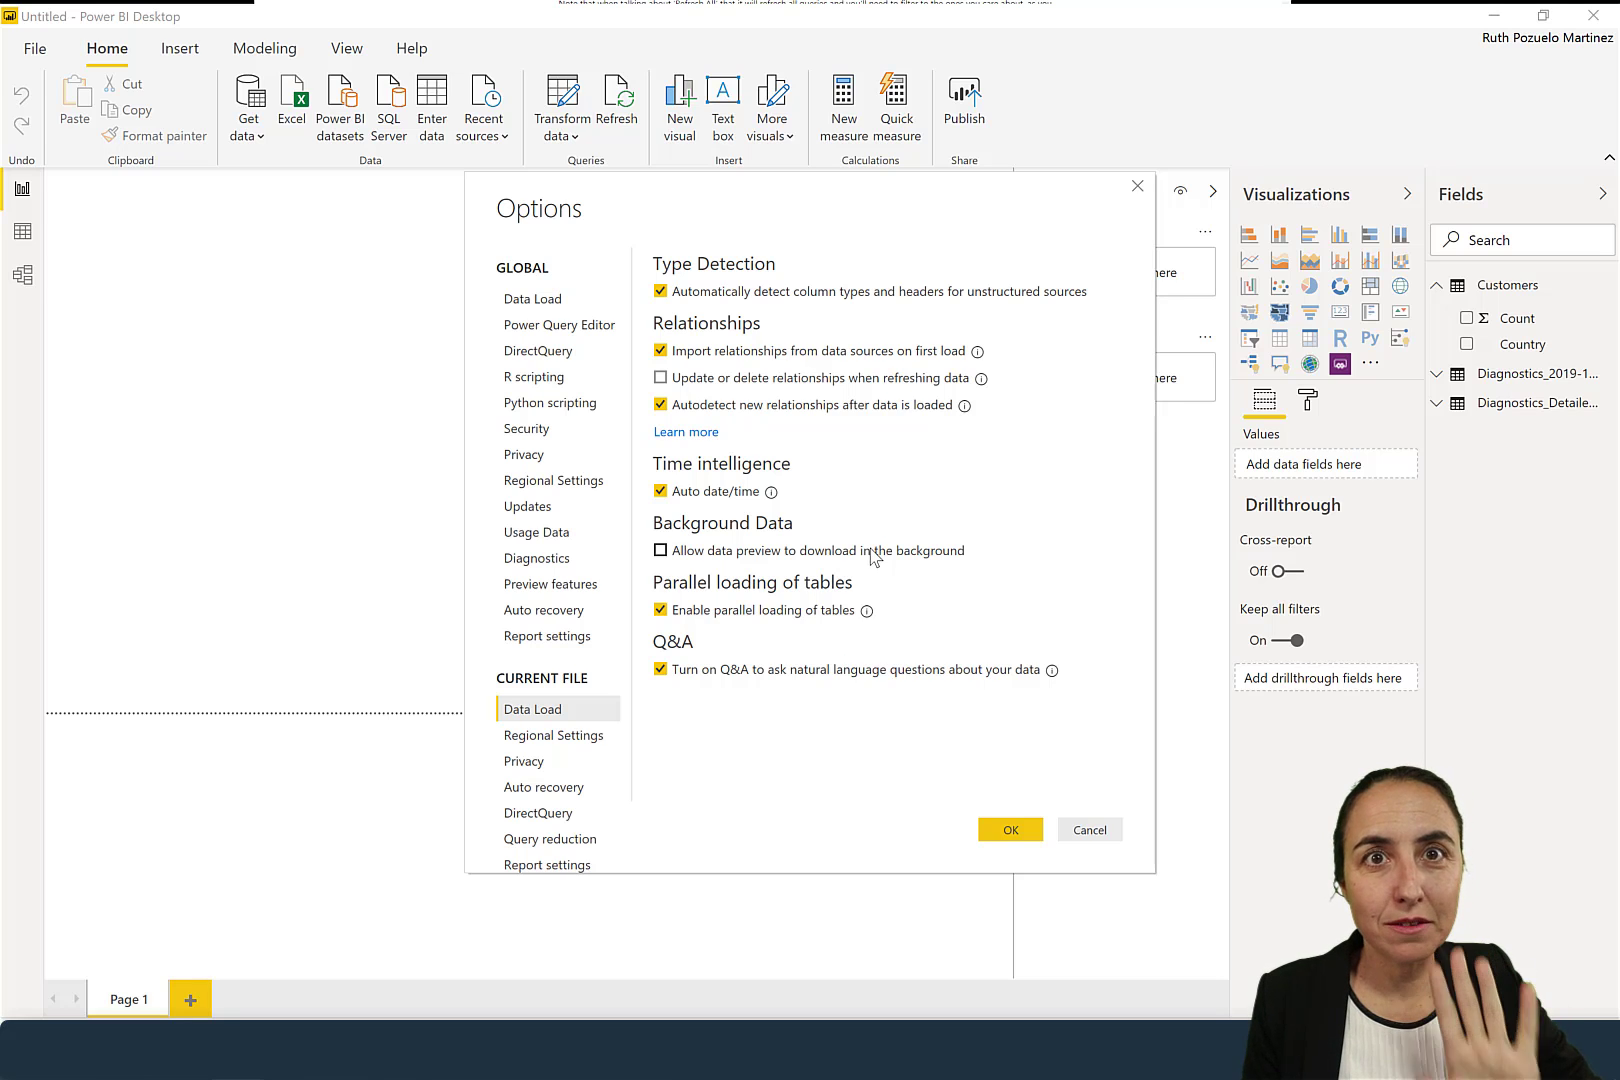
pyautogui.click(1011, 830)
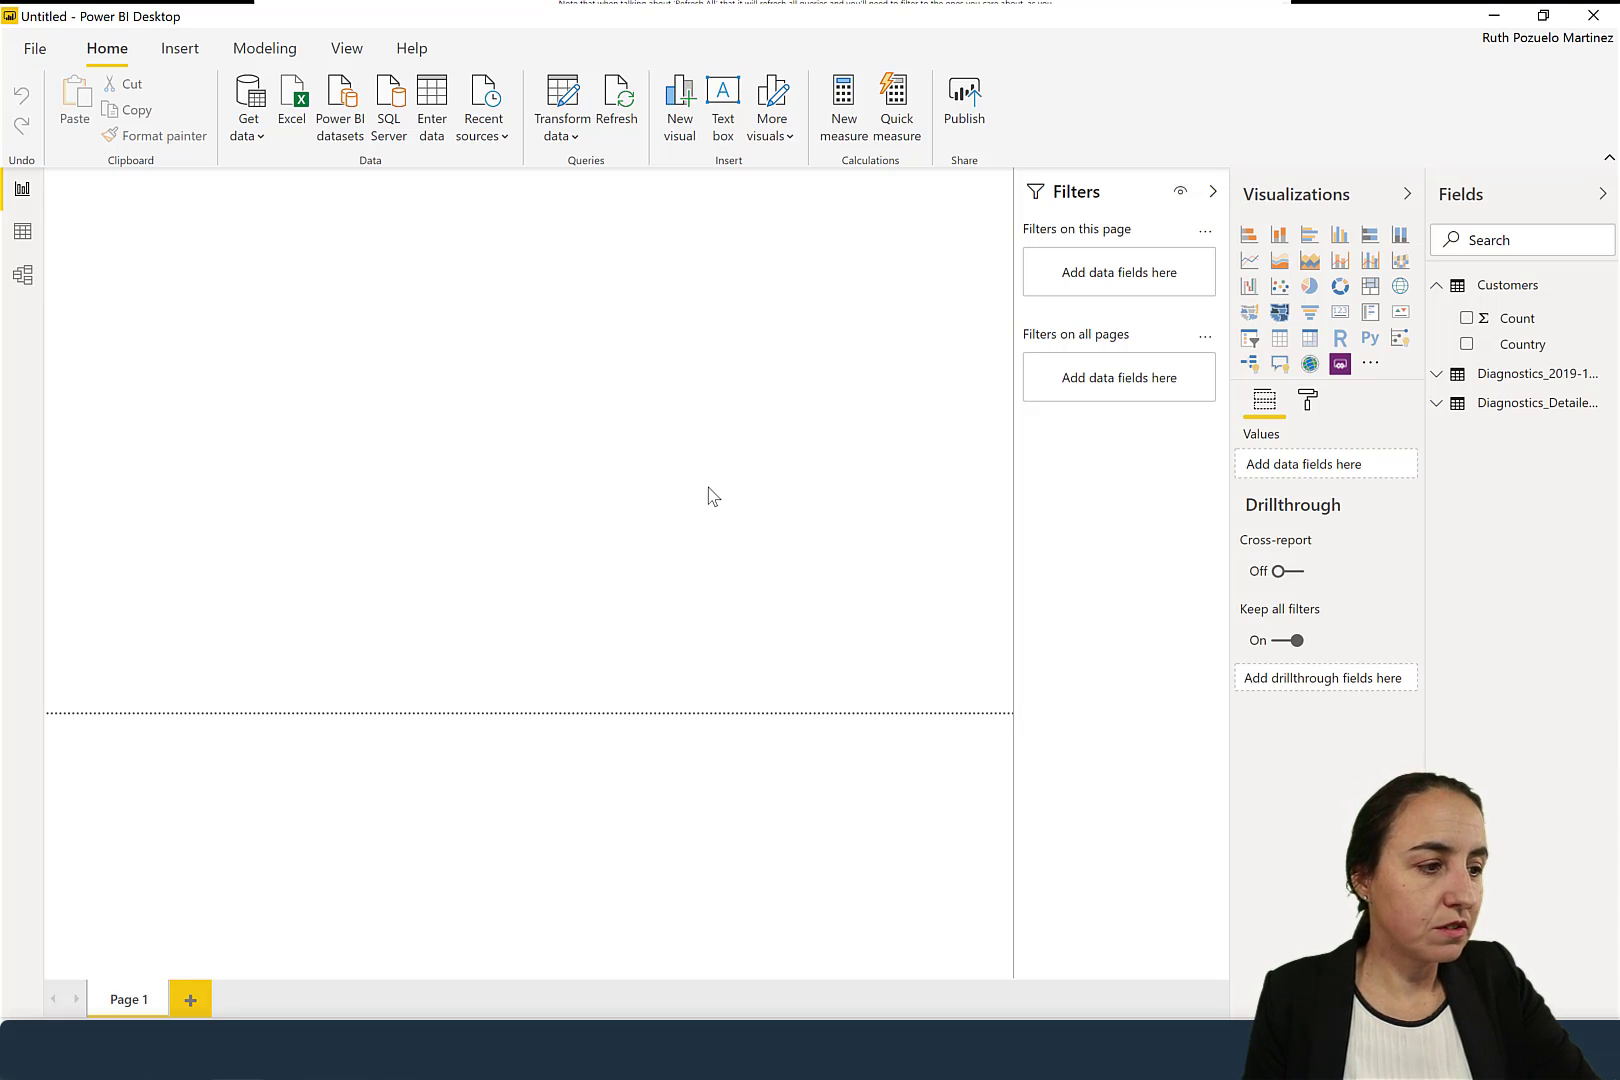
pyautogui.click(553, 120)
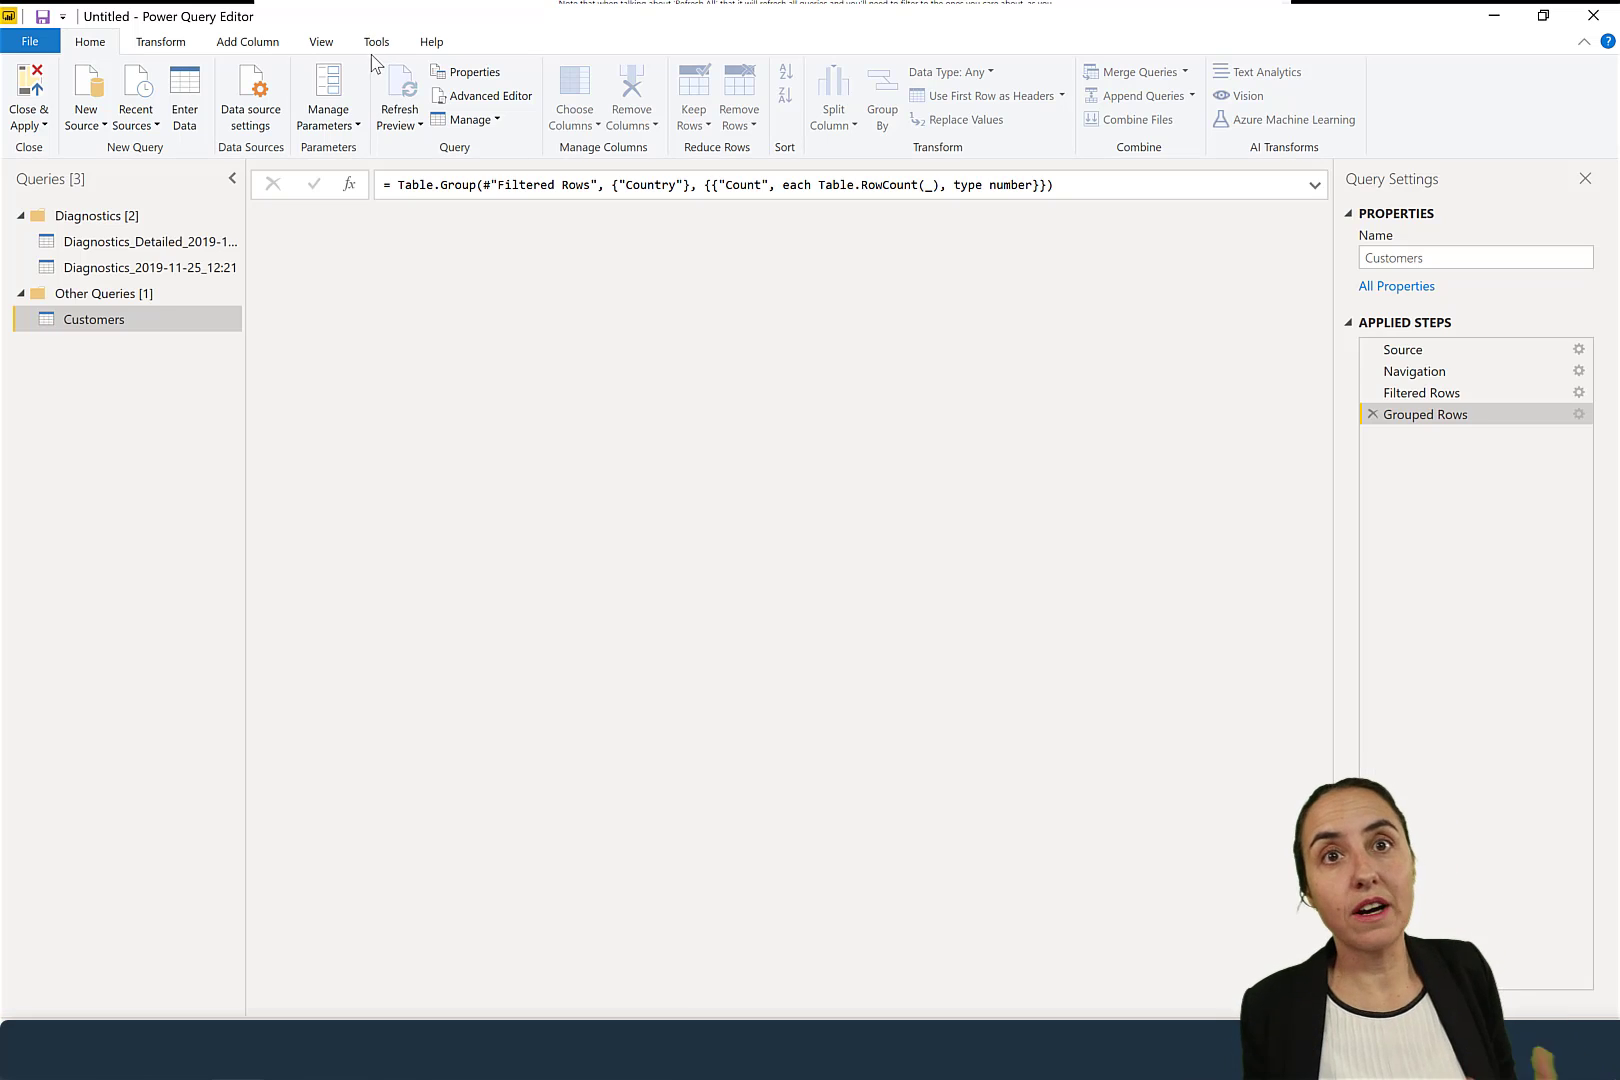
pyautogui.click(377, 44)
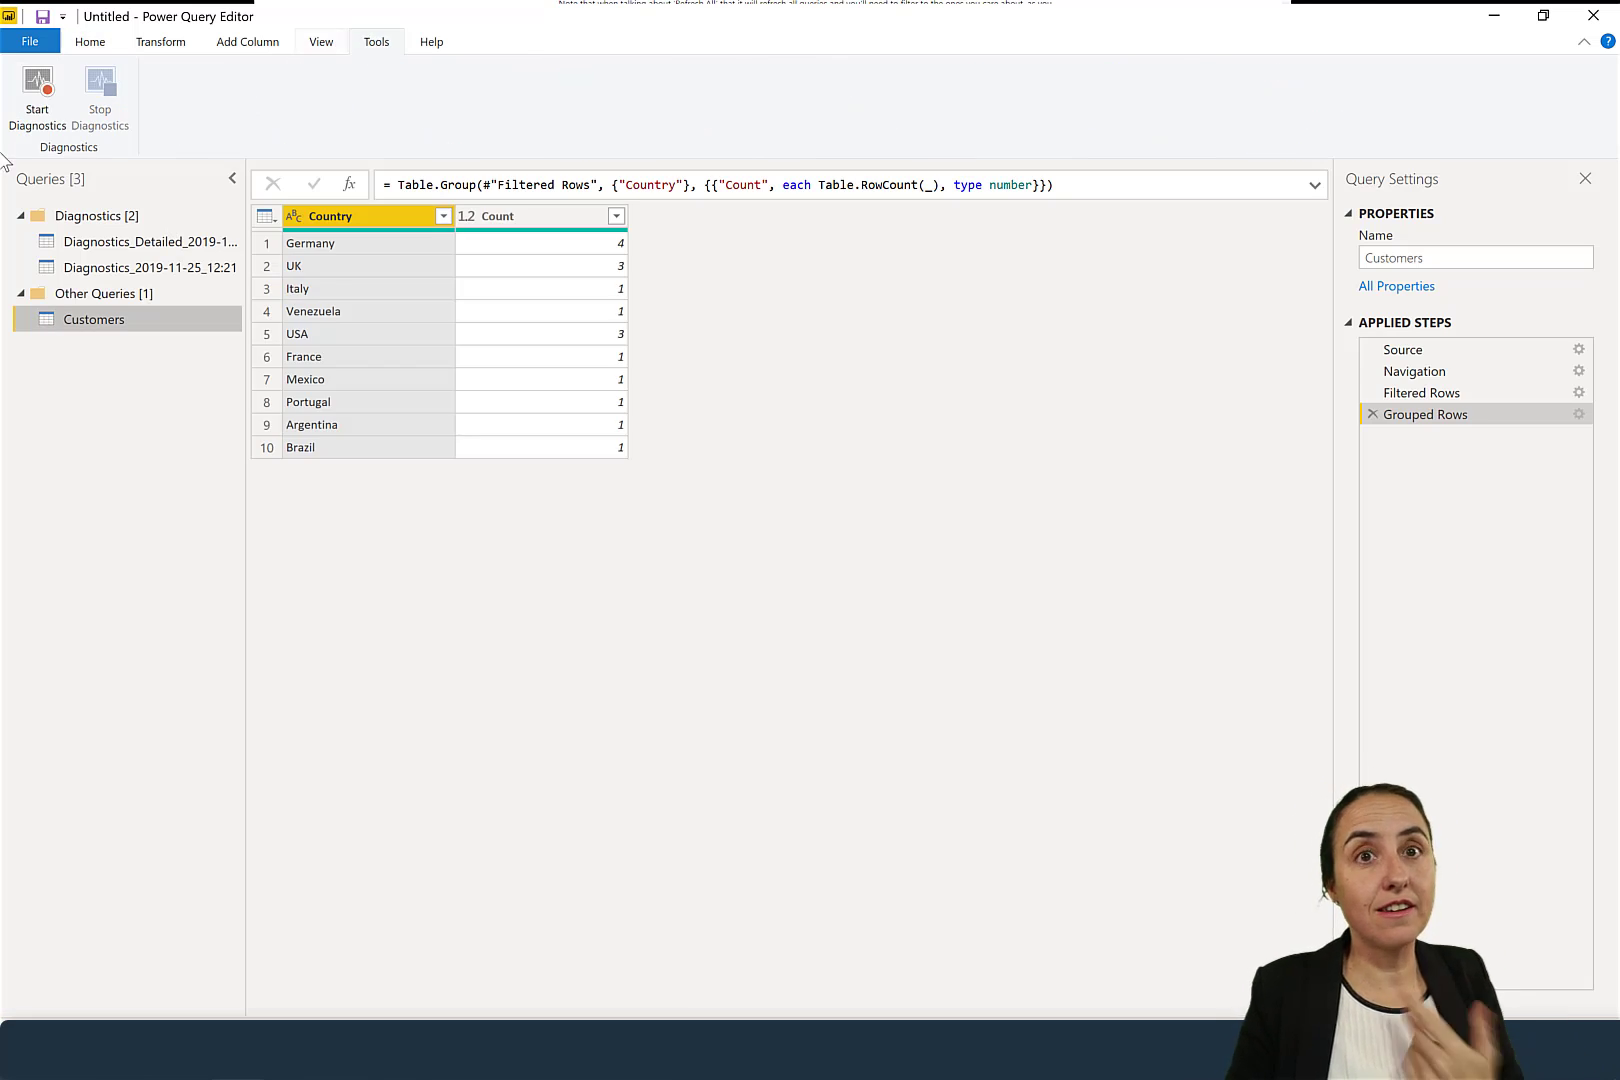
pyautogui.click(90, 41)
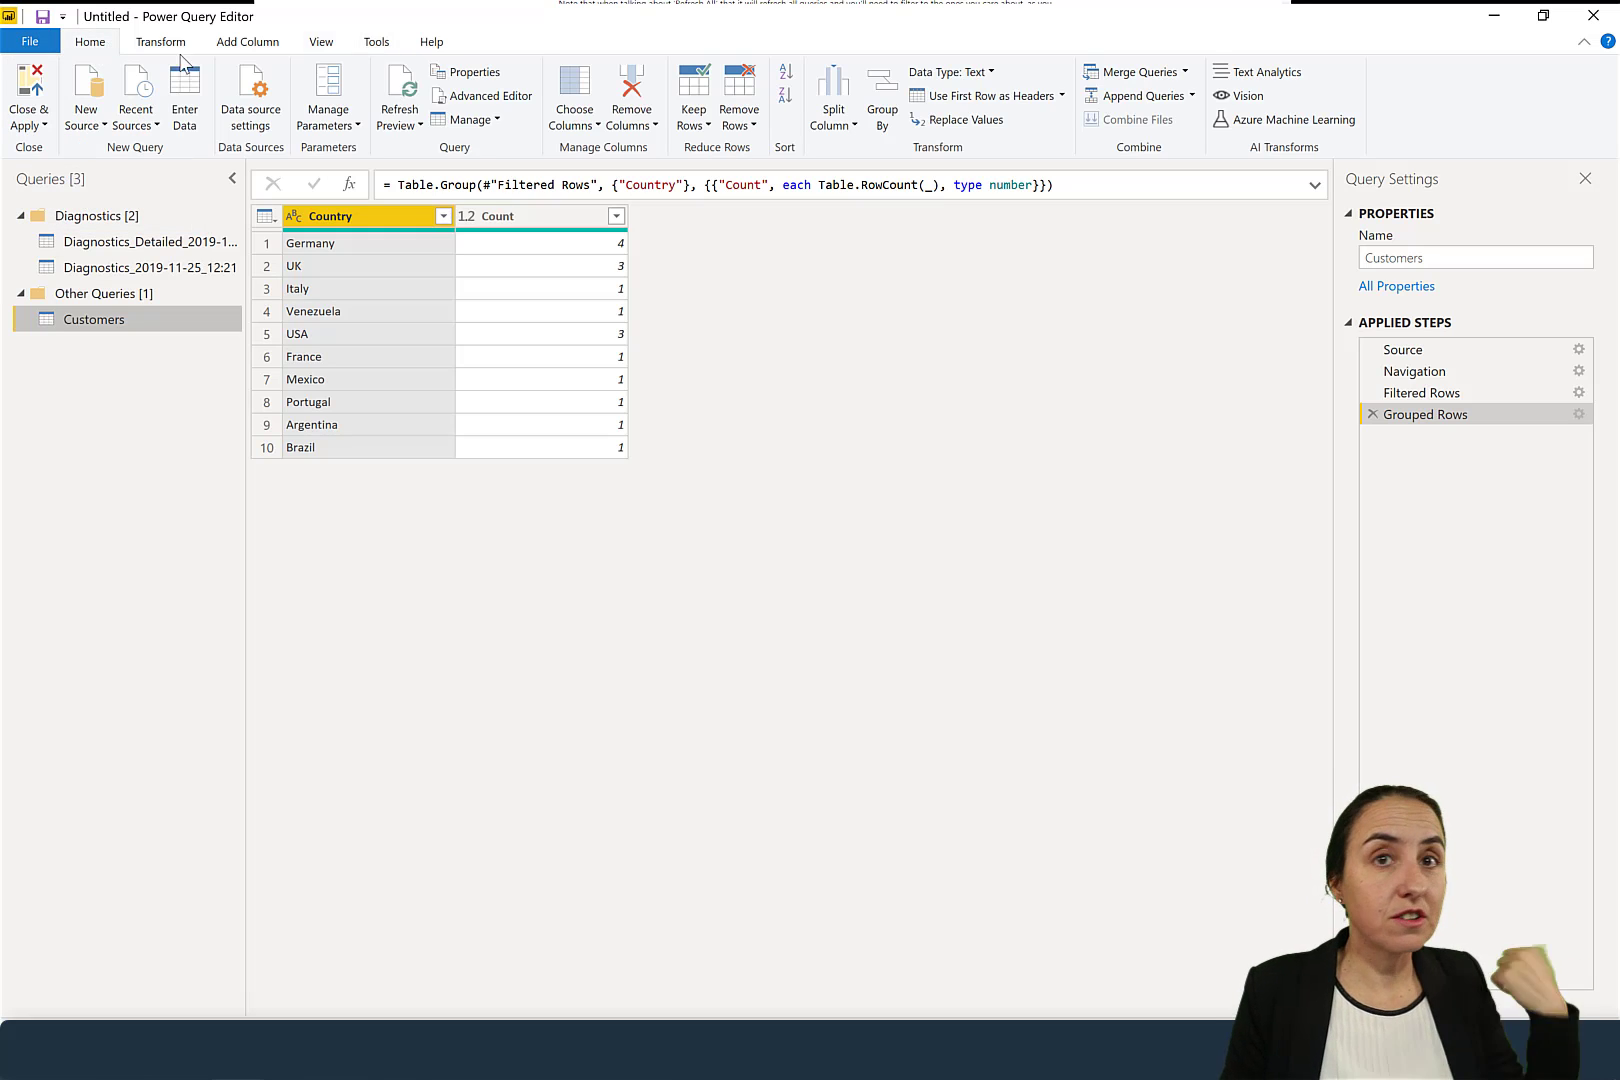
pyautogui.click(44, 124)
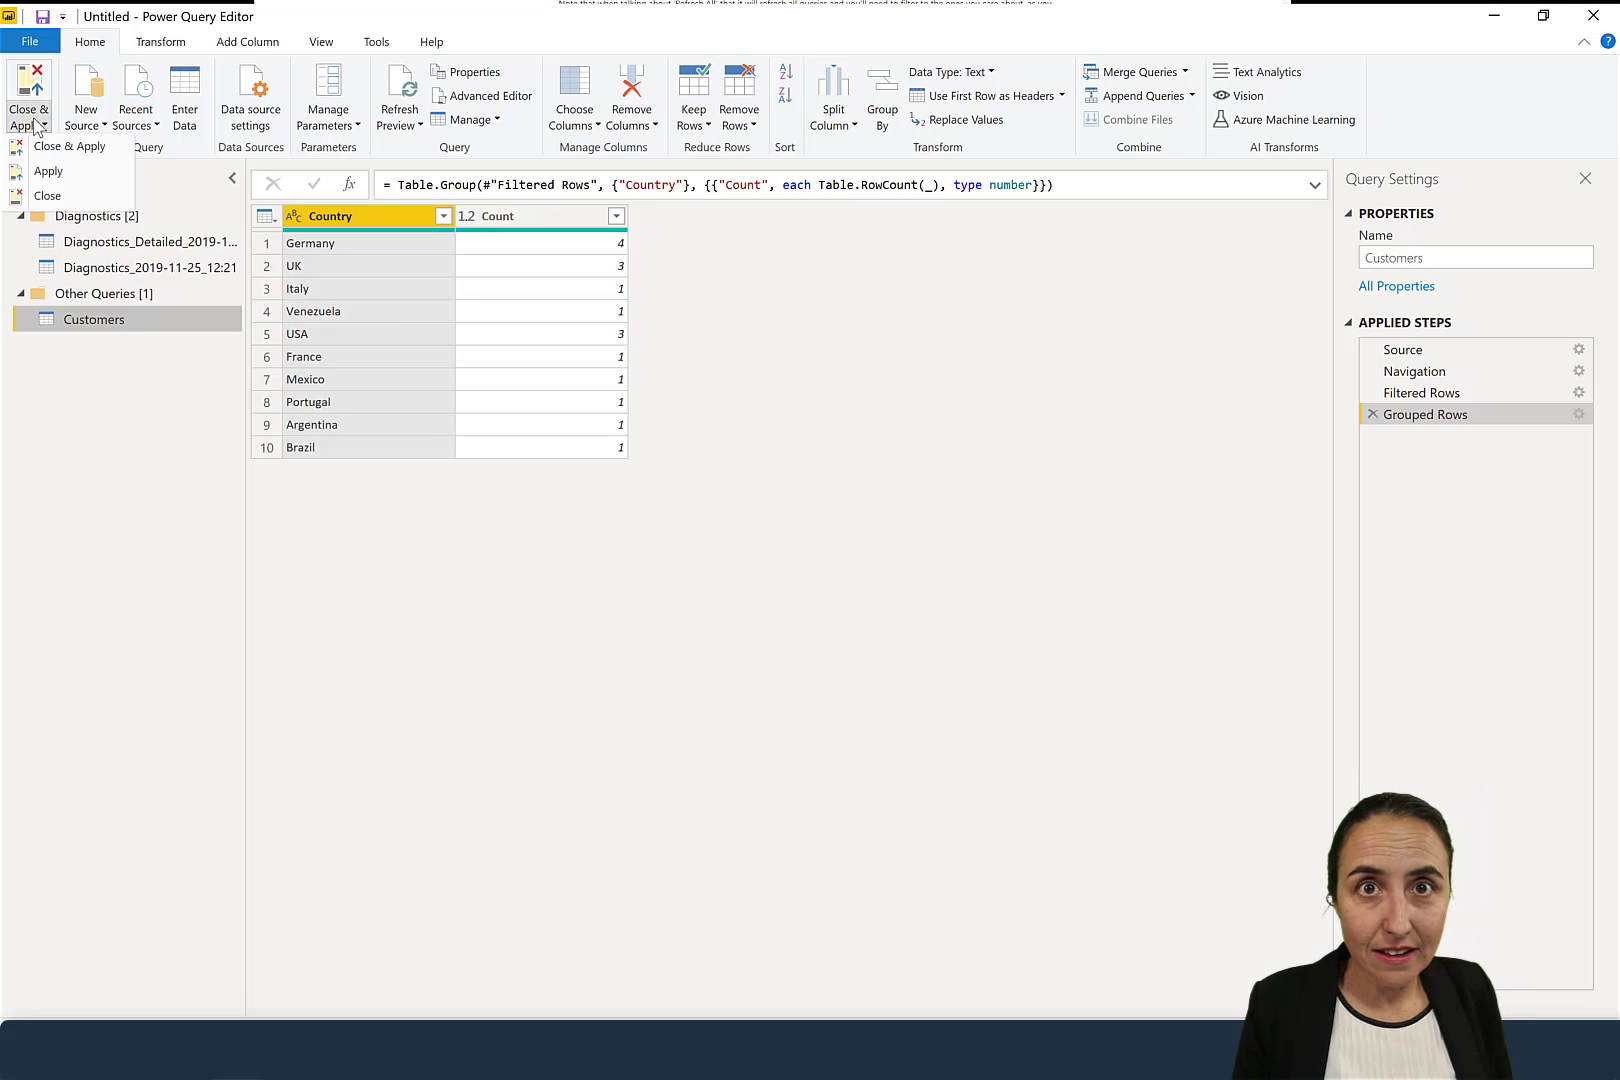
pyautogui.click(50, 178)
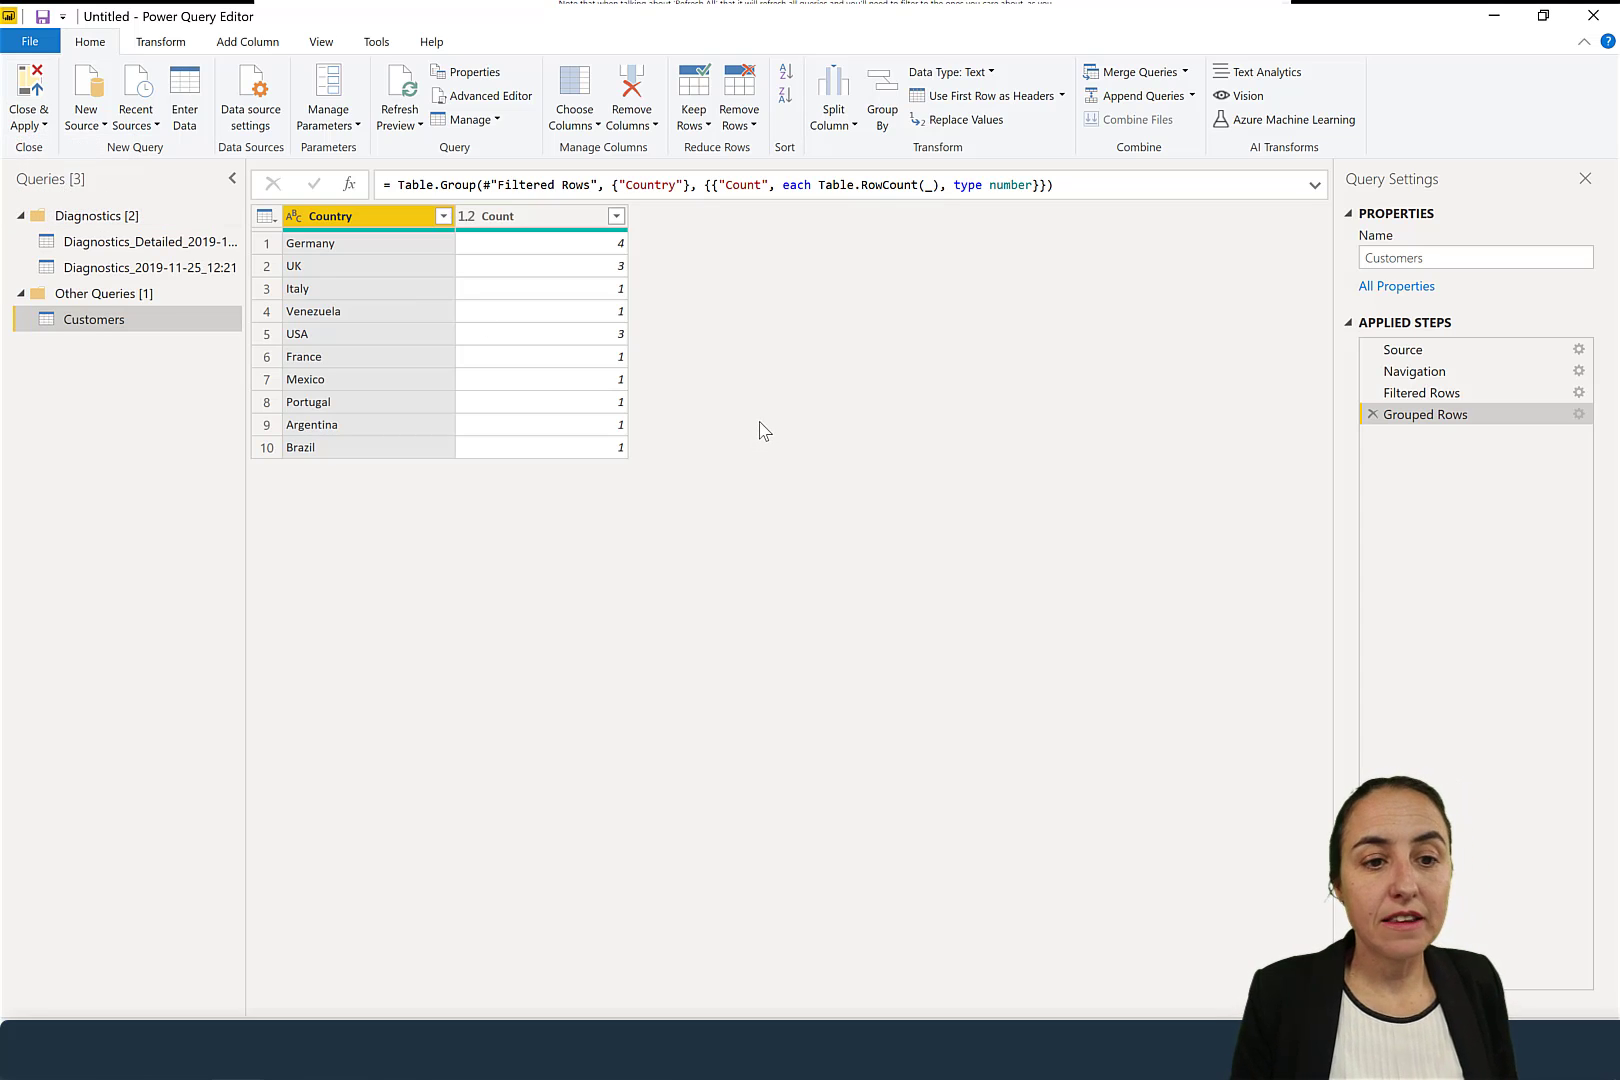
pyautogui.click(44, 124)
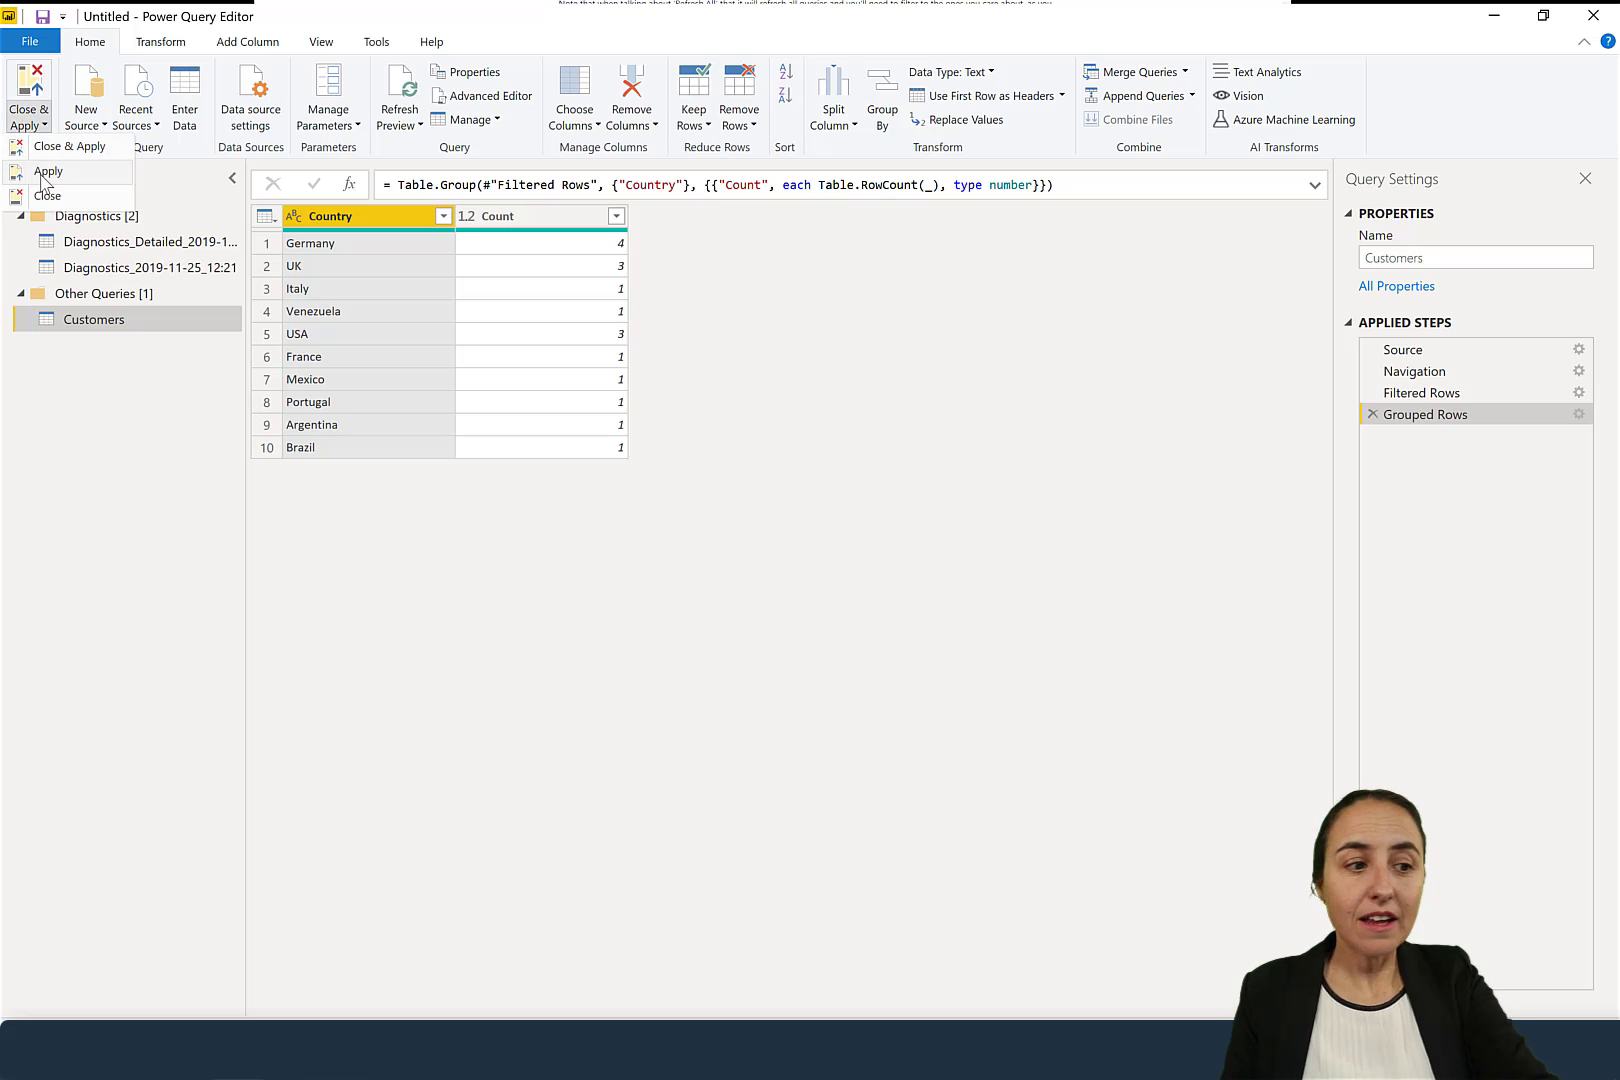
pyautogui.click(44, 176)
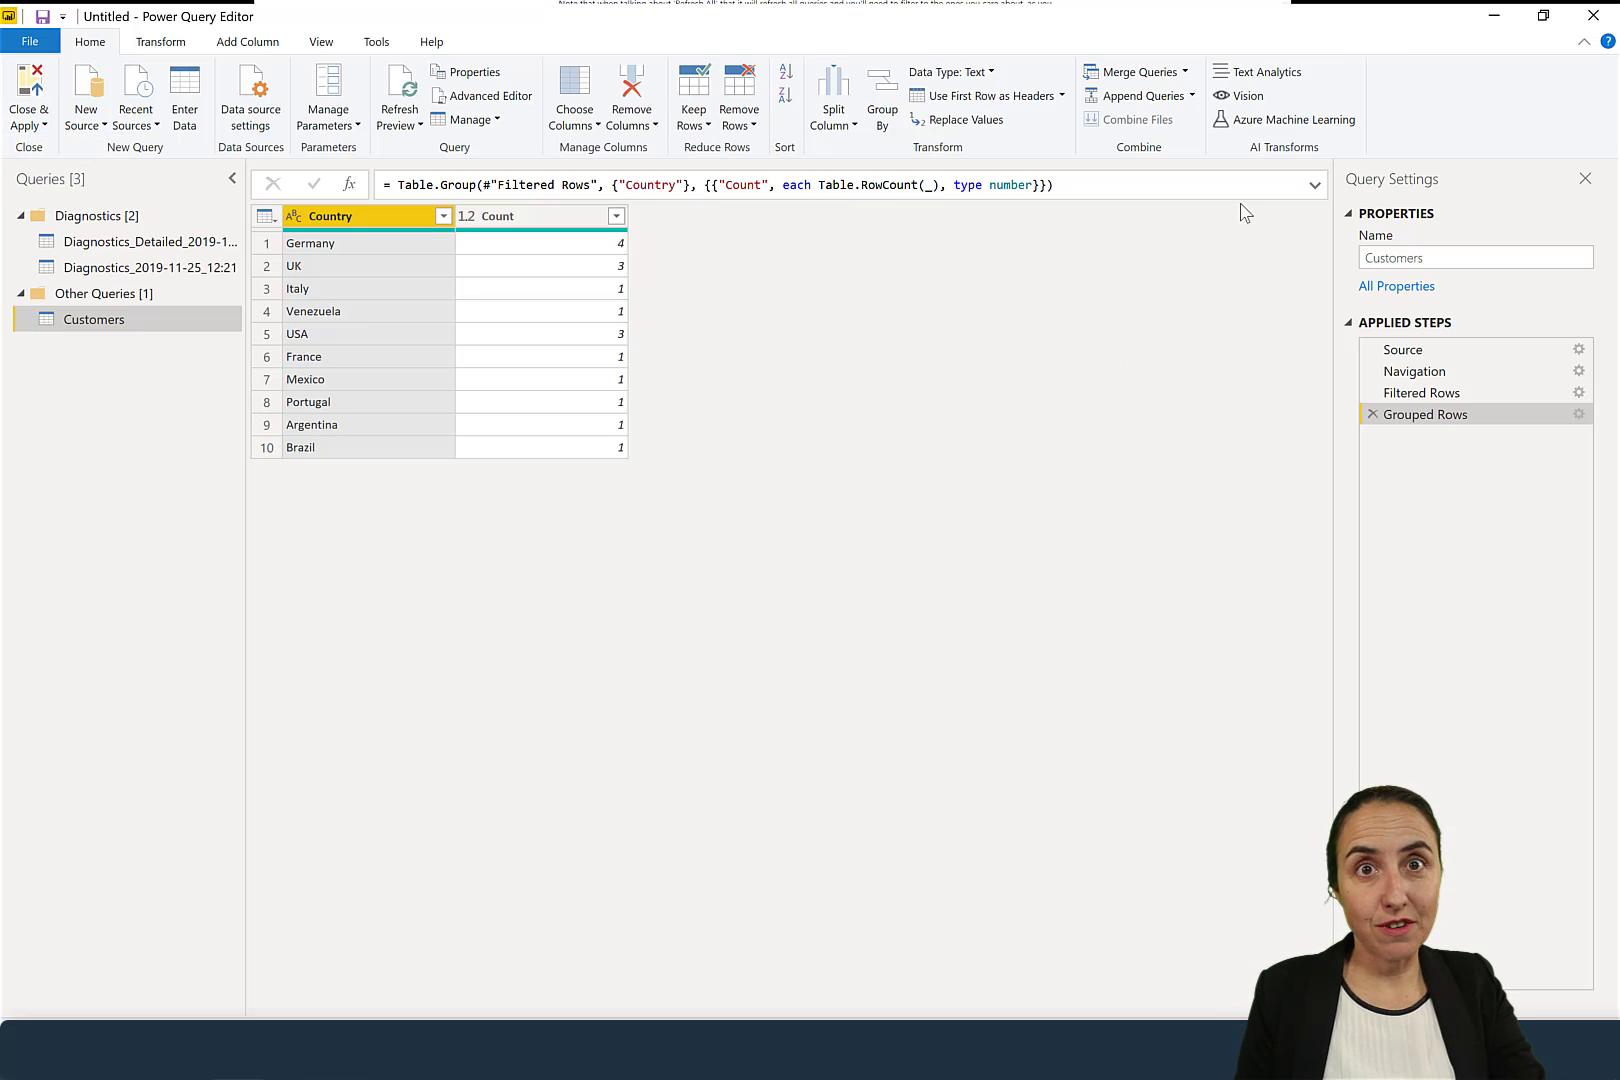
pyautogui.click(1494, 16)
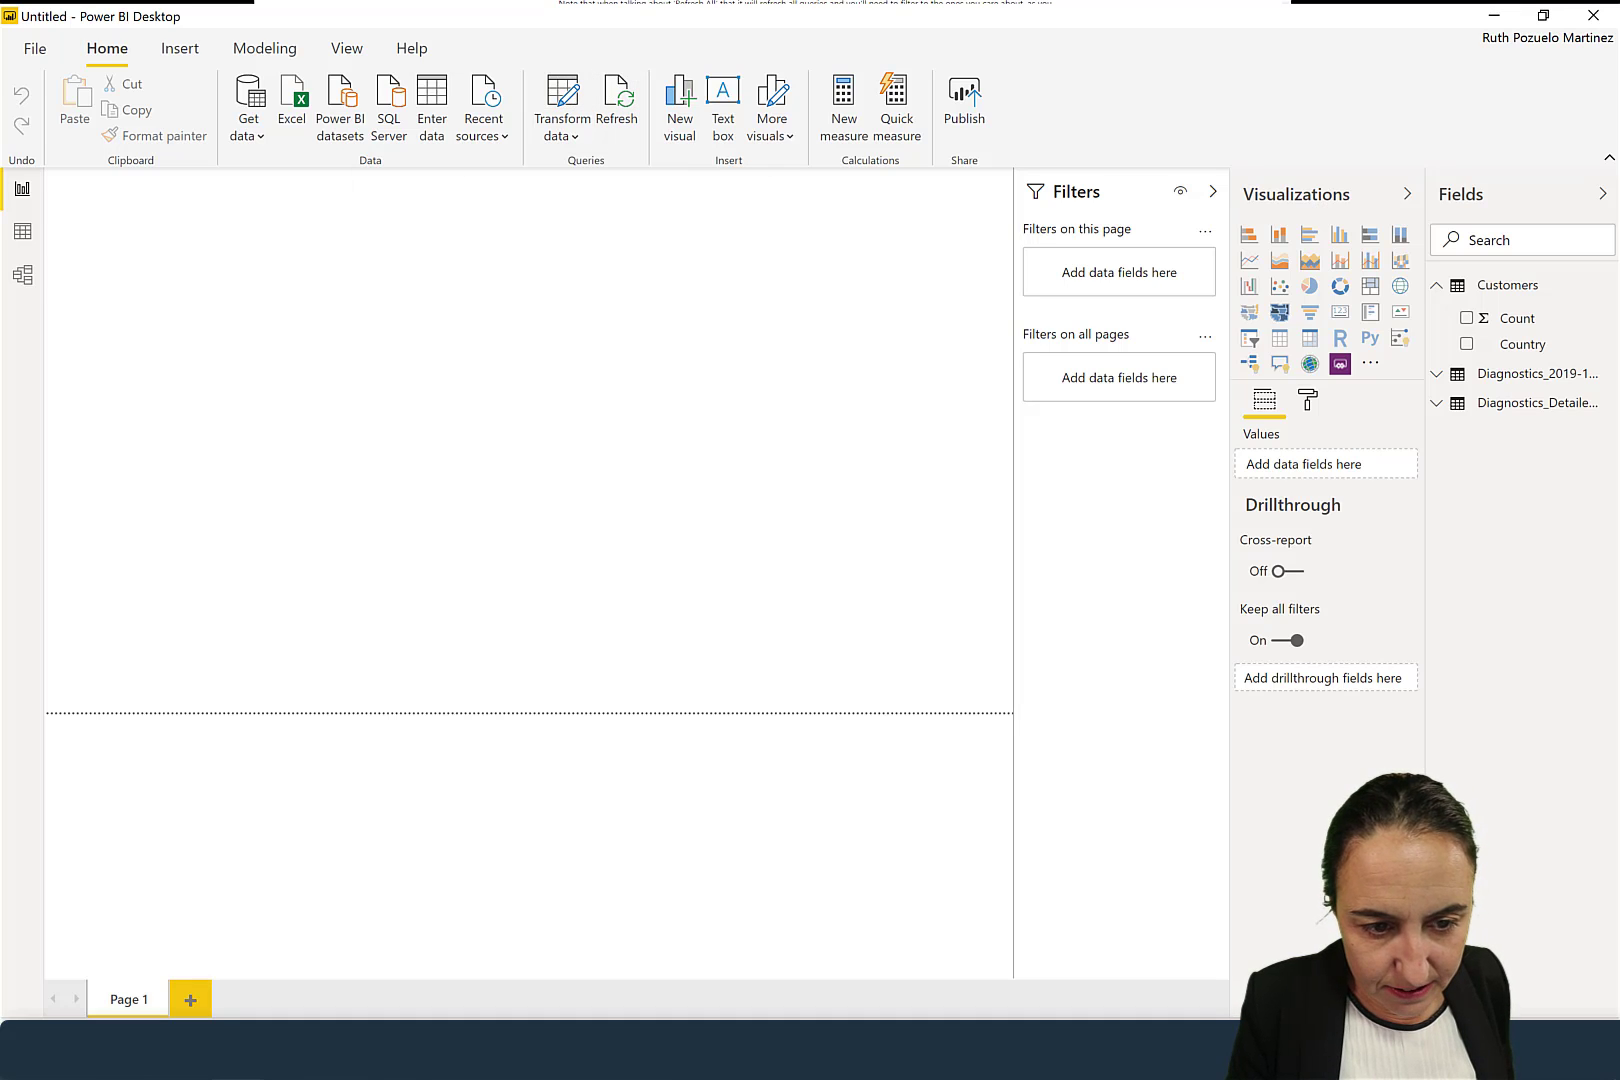
# Step: Expand the Diagnostics_2019-11-25_12:21 table and widen the Fields pane so Category, Exclusive Duration and Operation read fully
pyautogui.click(1495, 374)
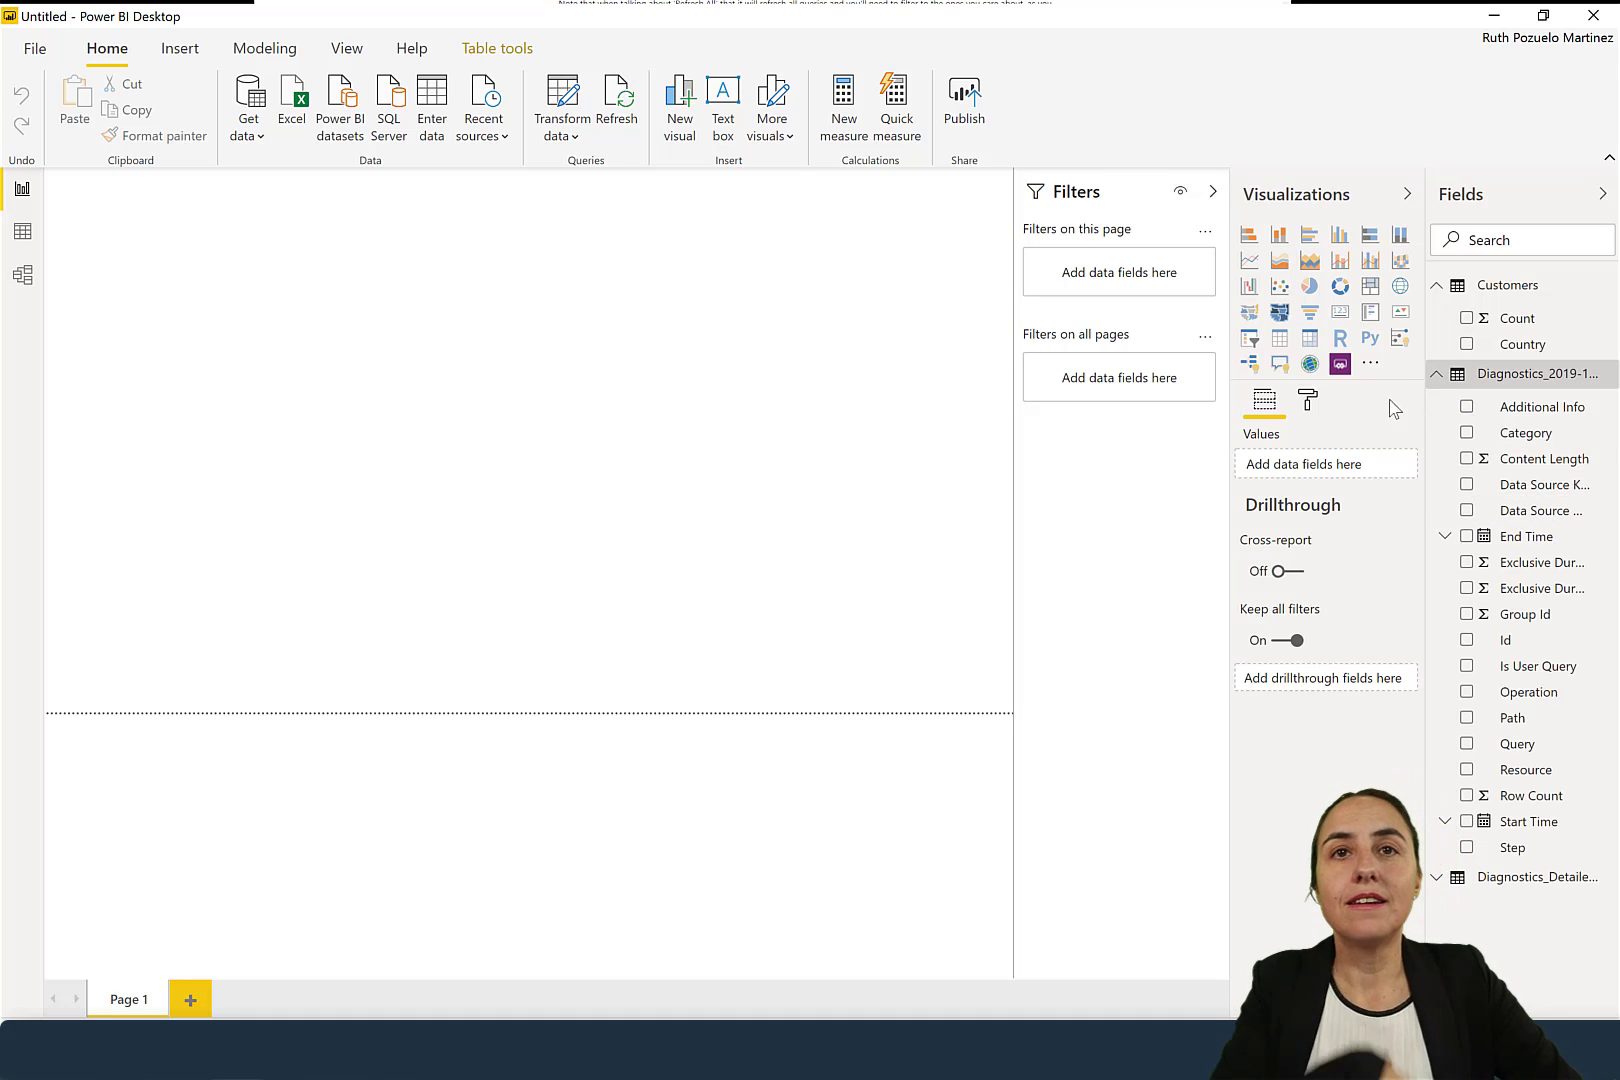
pyautogui.moveTo(1427, 391); pyautogui.dragTo(1303, 391)
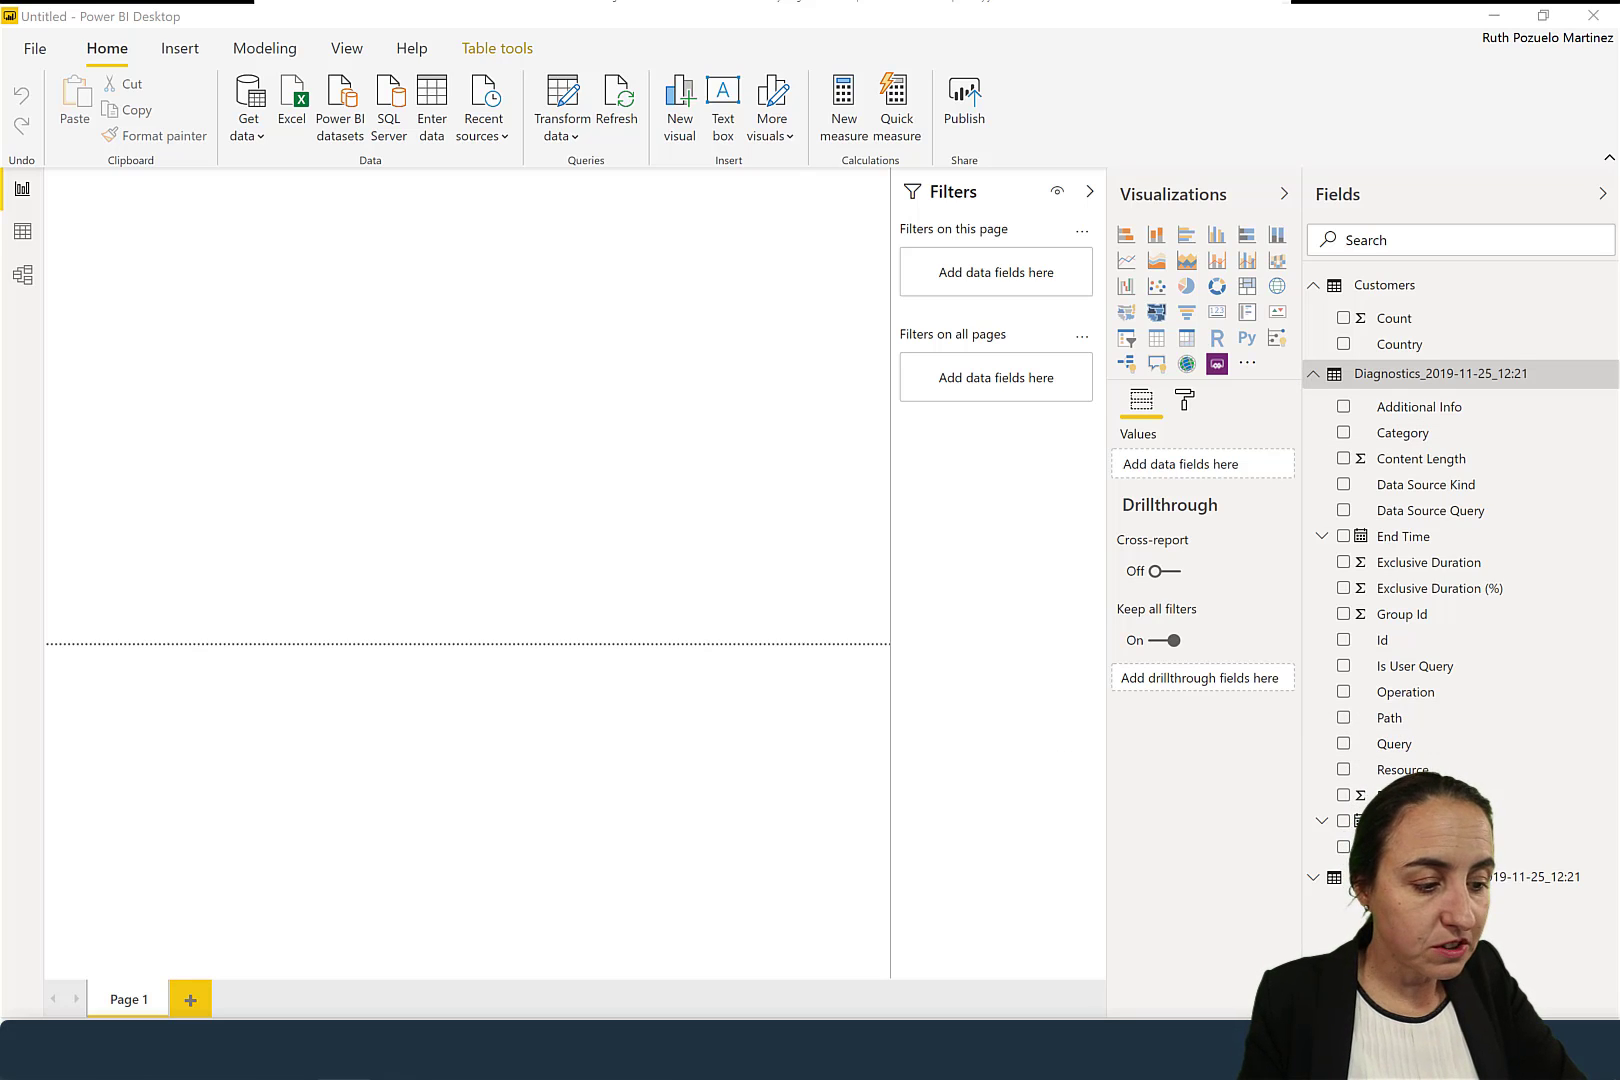
pyautogui.hotkey('alt', 'Tab')
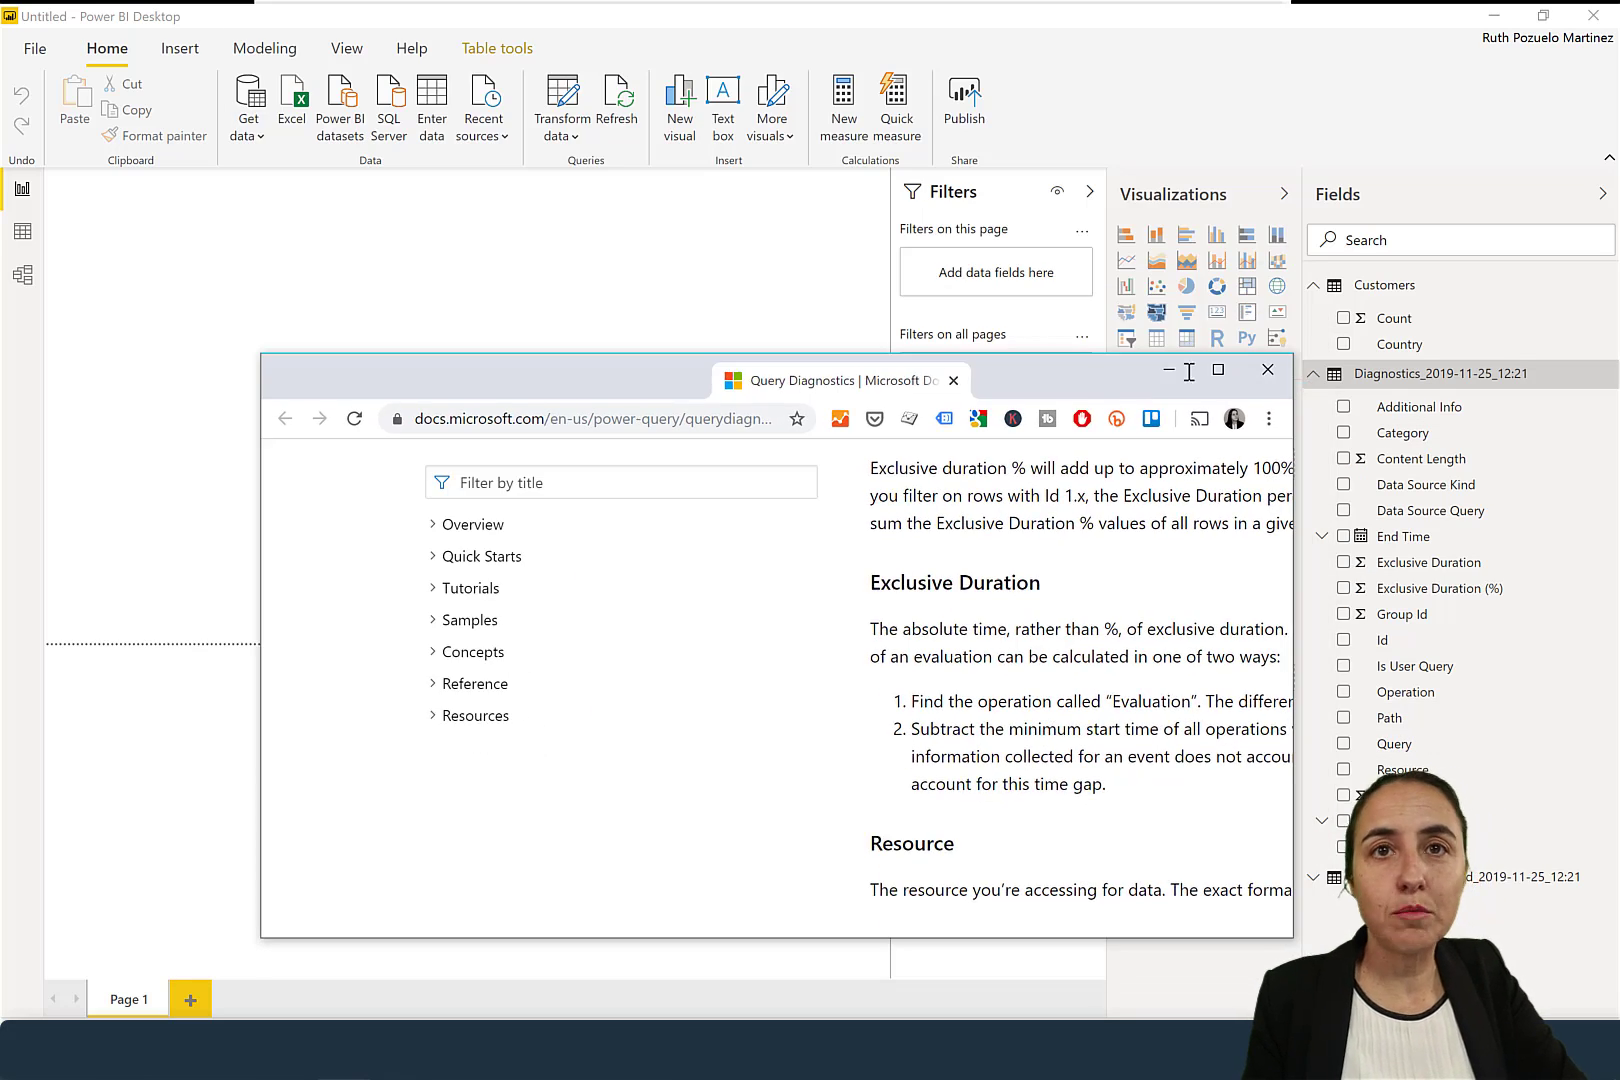
pyautogui.scroll(-10, 835, 479)
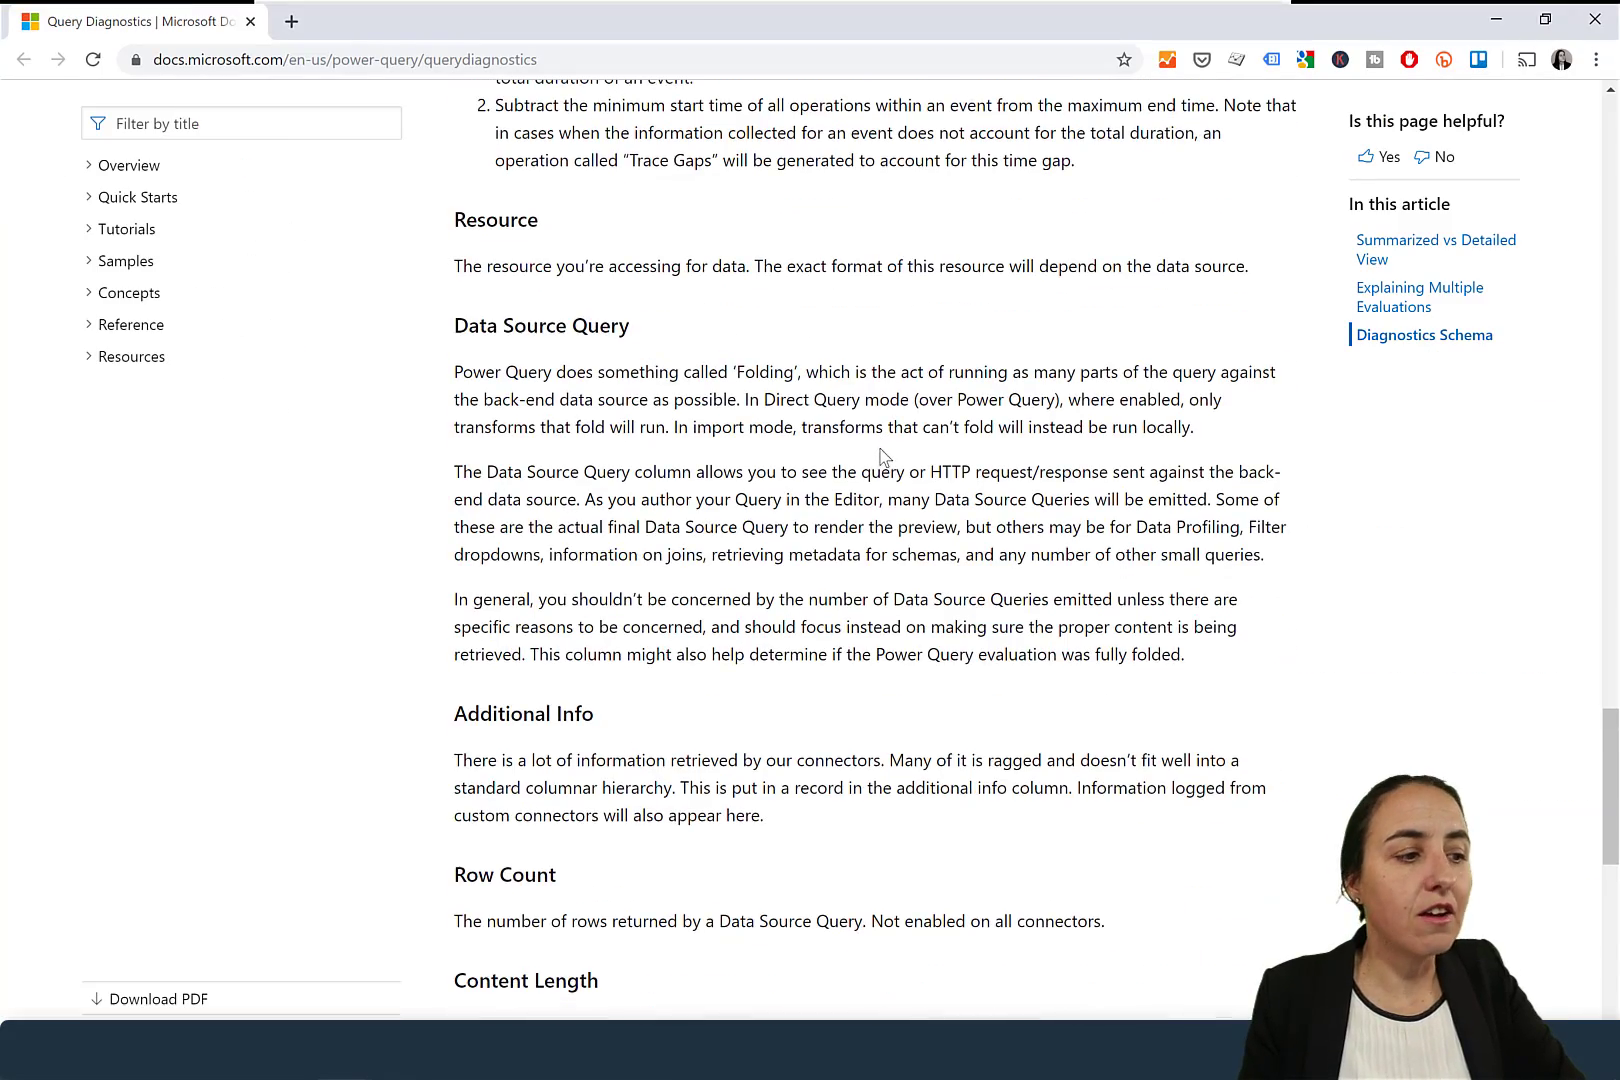
pyautogui.scroll(-4, 851, 458)
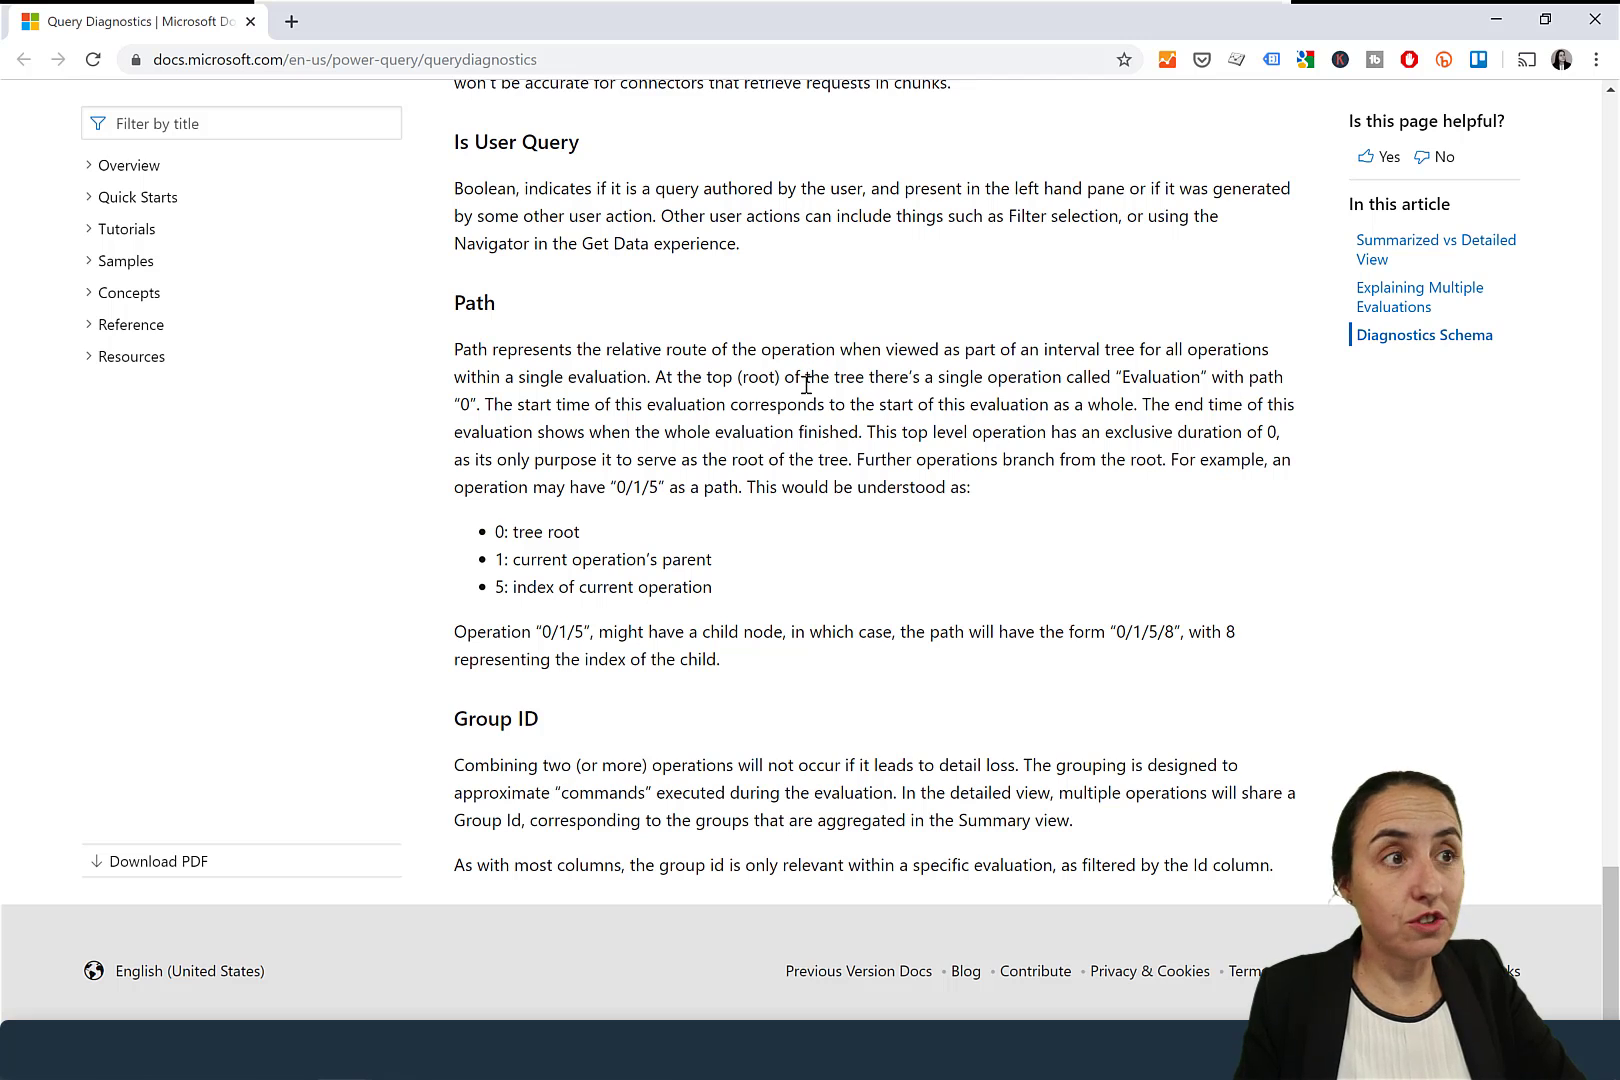
pyautogui.press('super+Down')
pyautogui.press('super+Down')
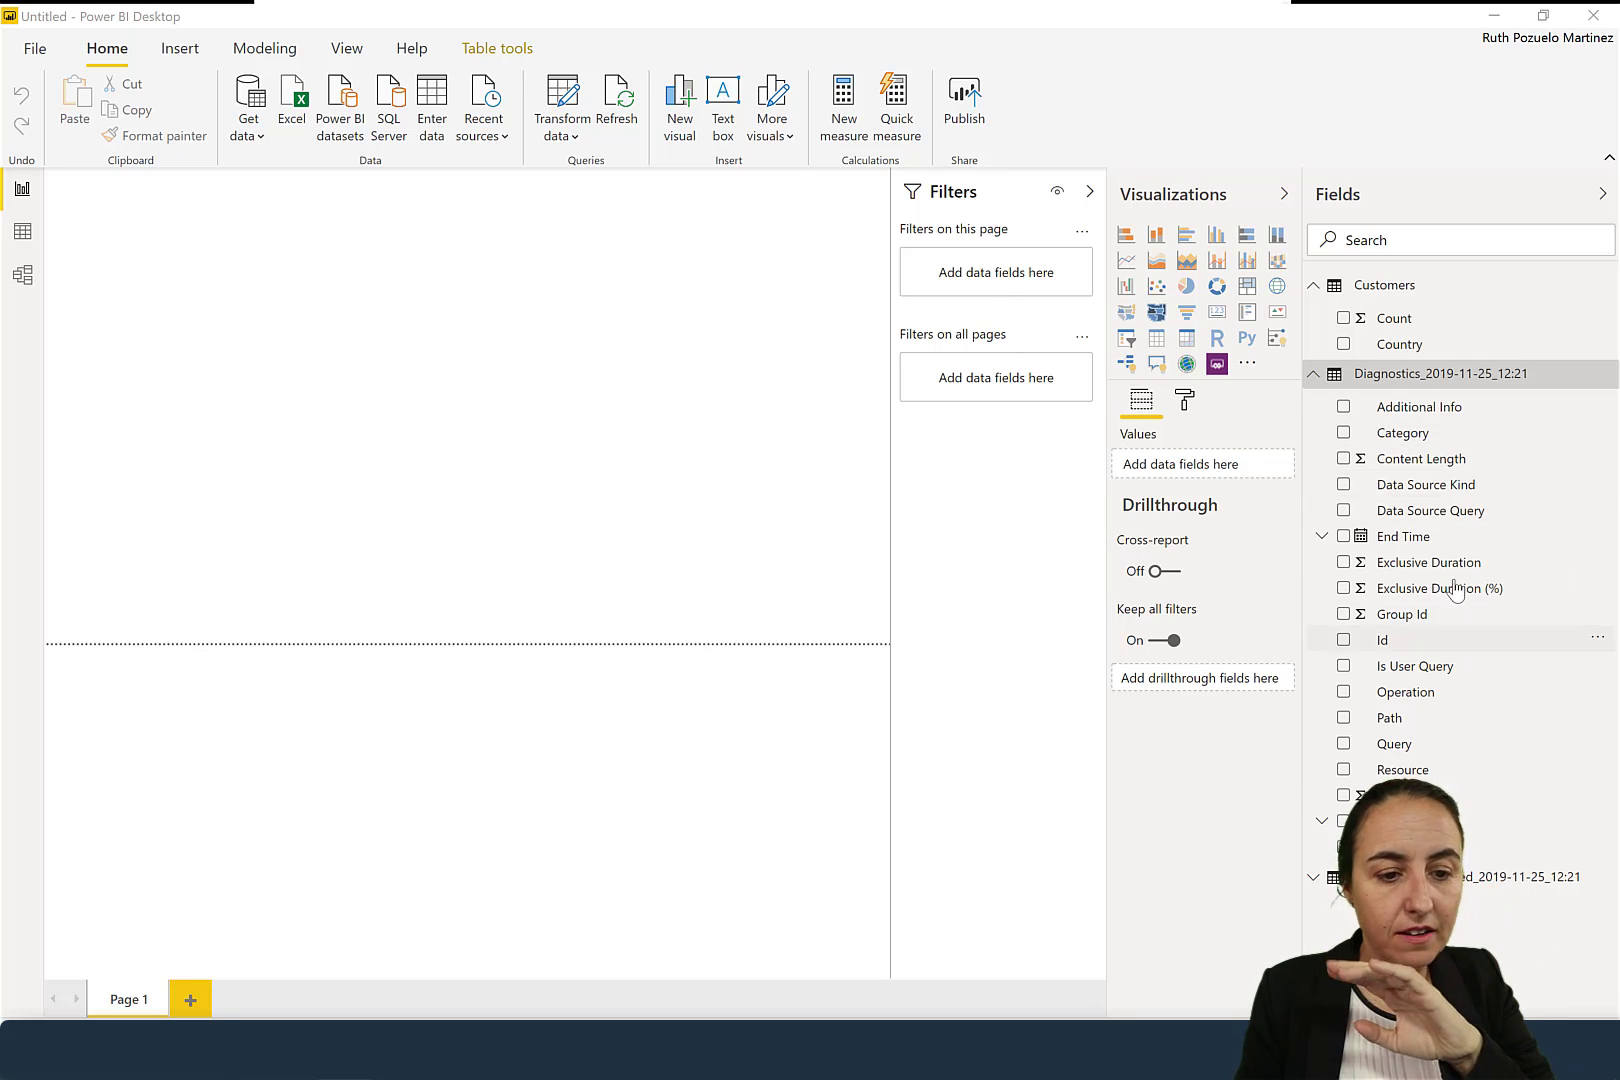
# Step: Create a column chart of Exclusive Duration with Category on the axis, then enlarge it
pyautogui.moveTo(1458, 564); pyautogui.dragTo(583, 402)
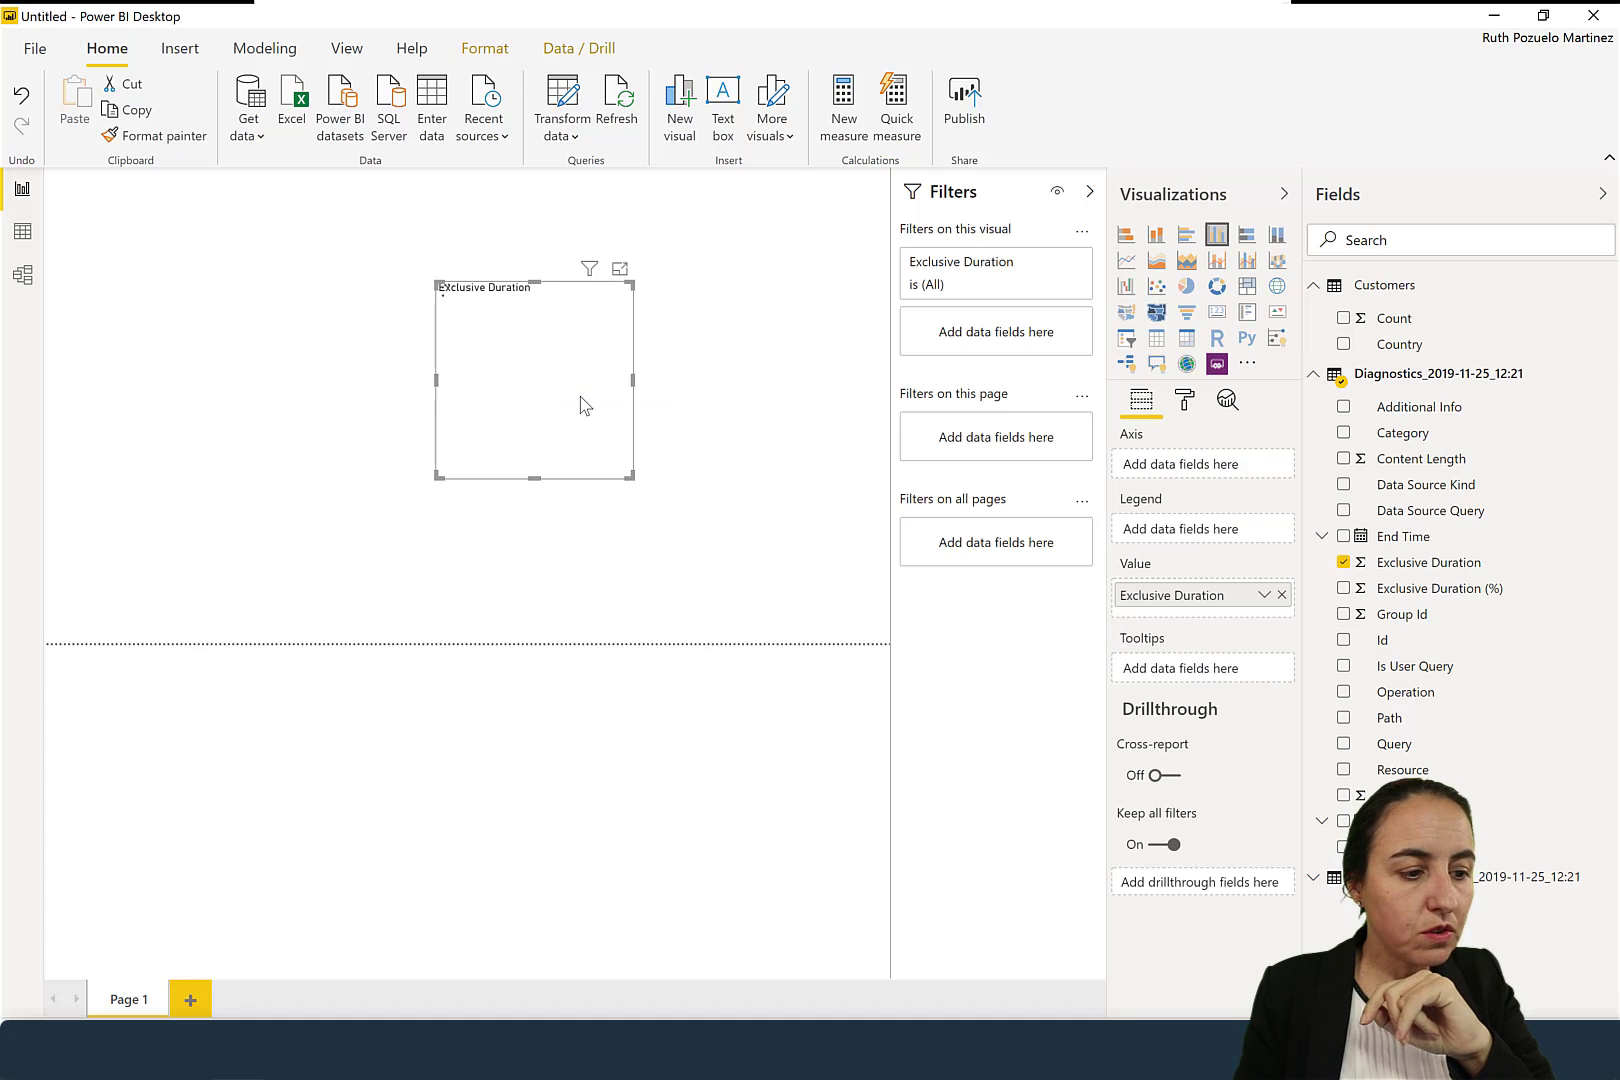
pyautogui.moveTo(1382, 432); pyautogui.dragTo(708, 414)
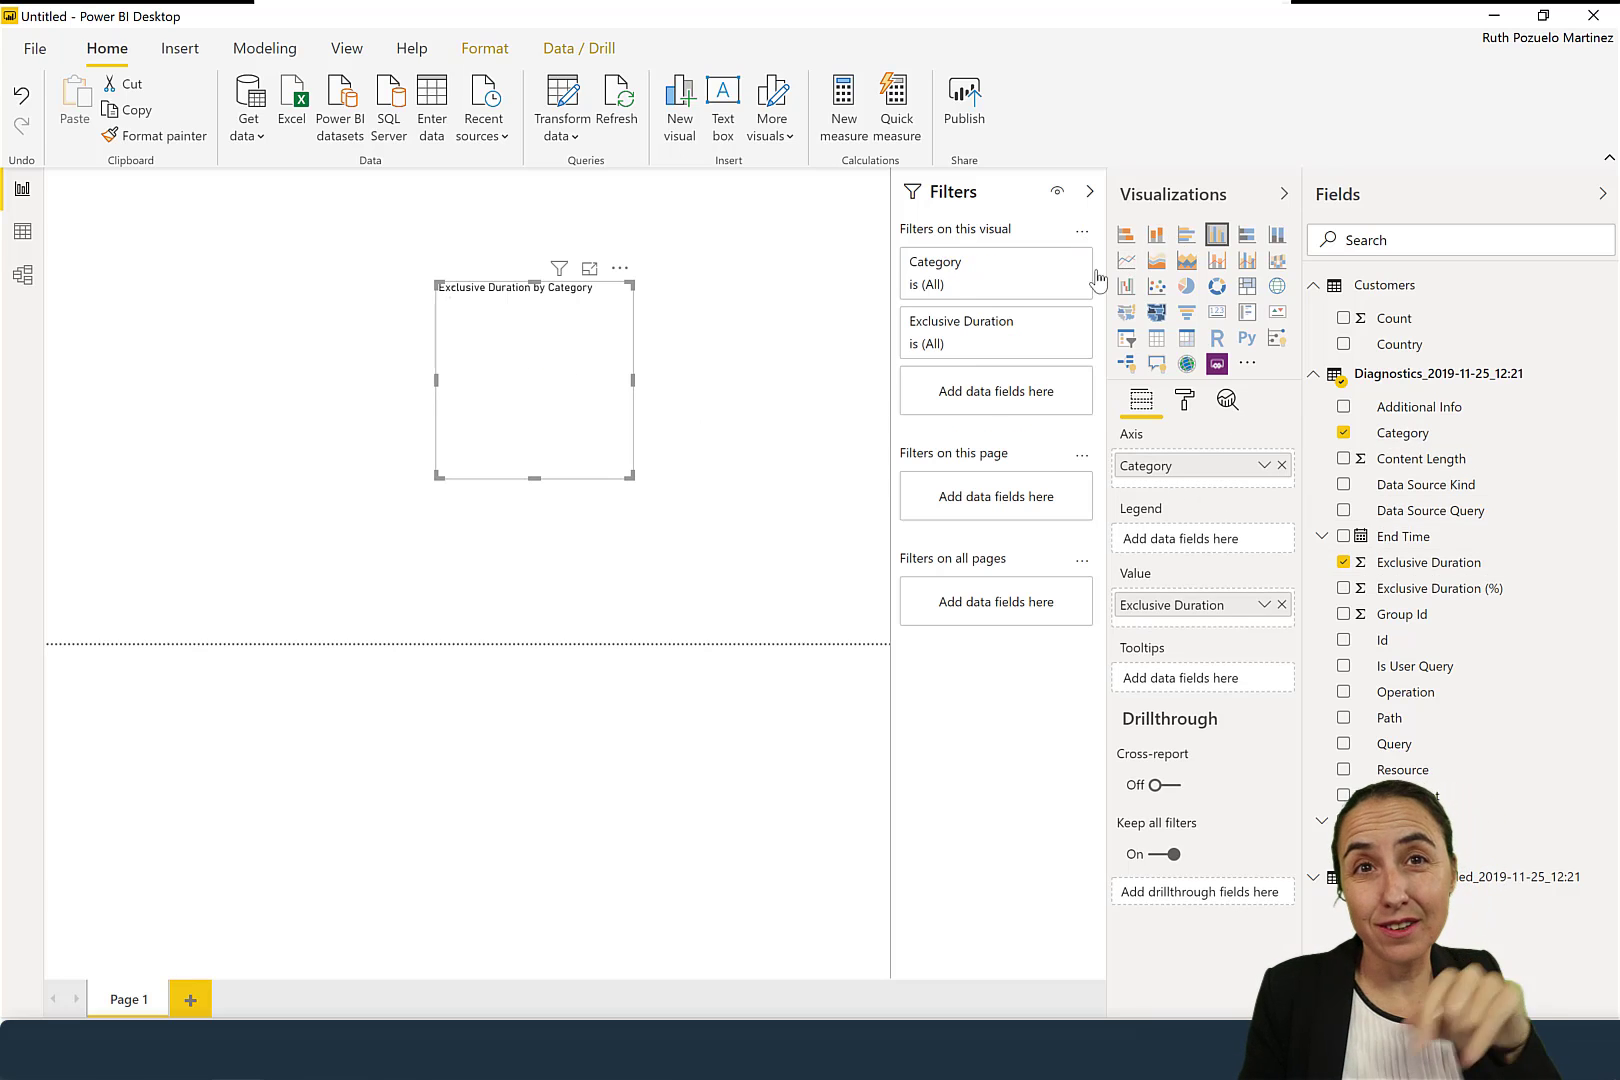
pyautogui.moveTo(628, 478); pyautogui.dragTo(840, 574)
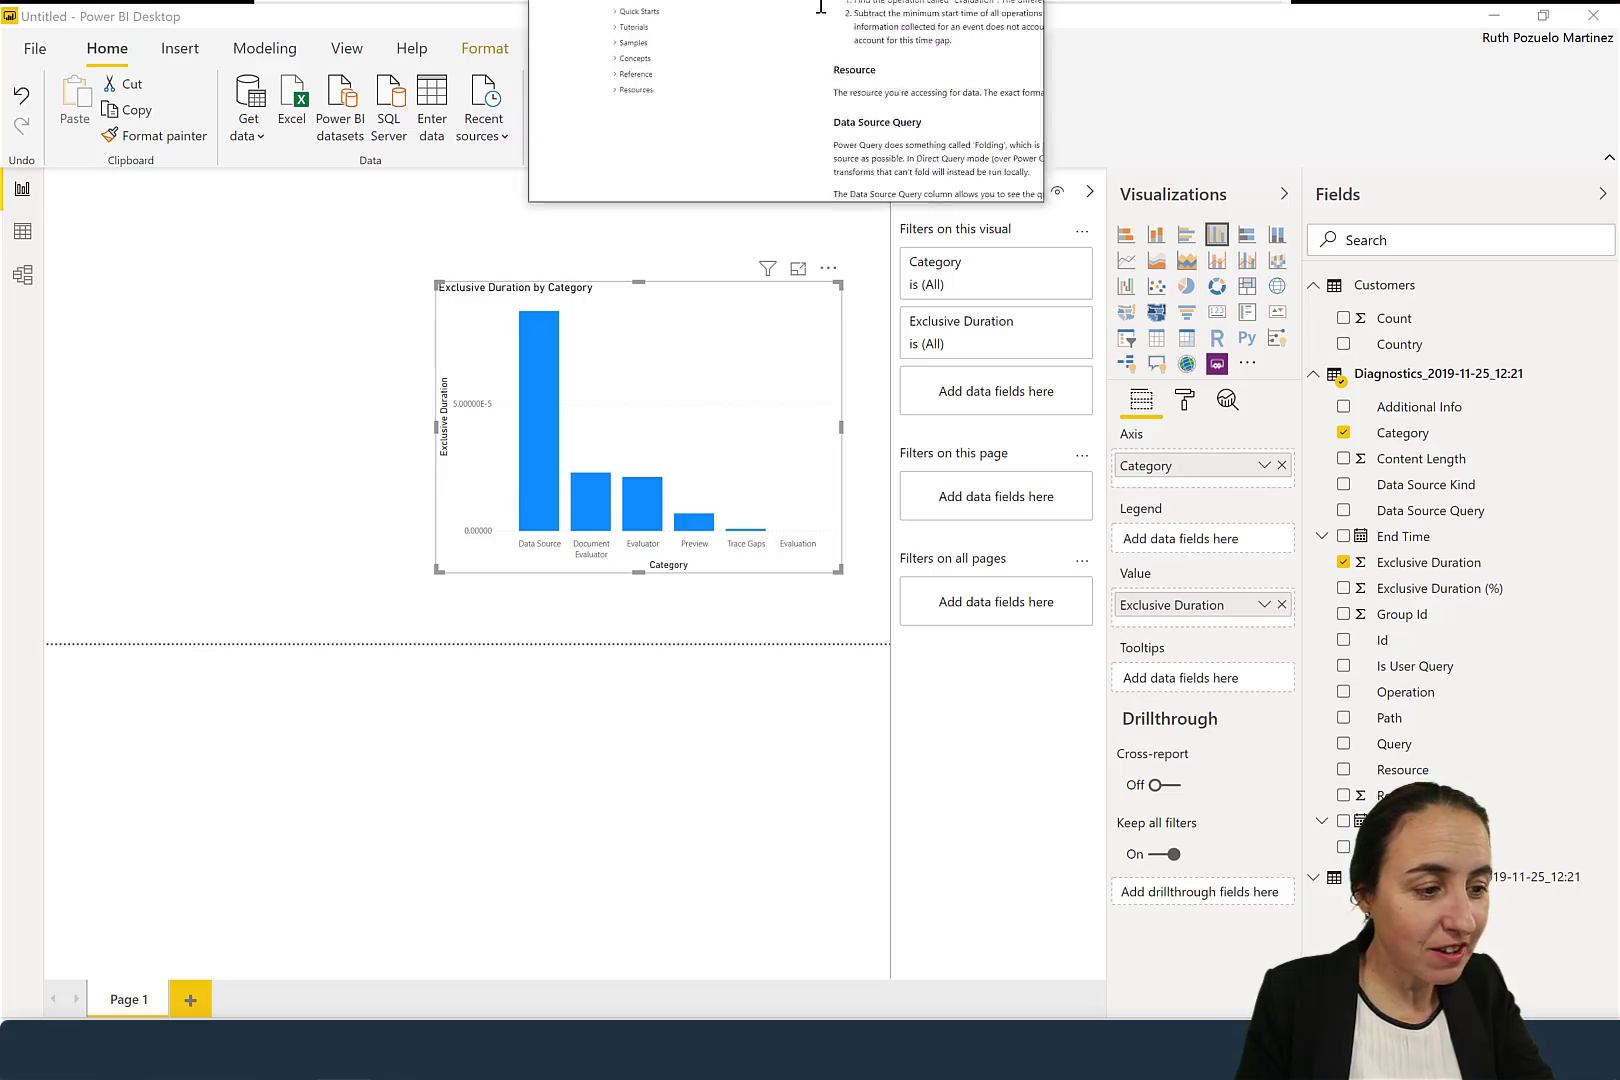
pyautogui.press('super+Up')
pyautogui.scroll(-12, 1052, 497)
pyautogui.scroll(-2, 959, 453)
pyautogui.scroll(20, 975, 430)
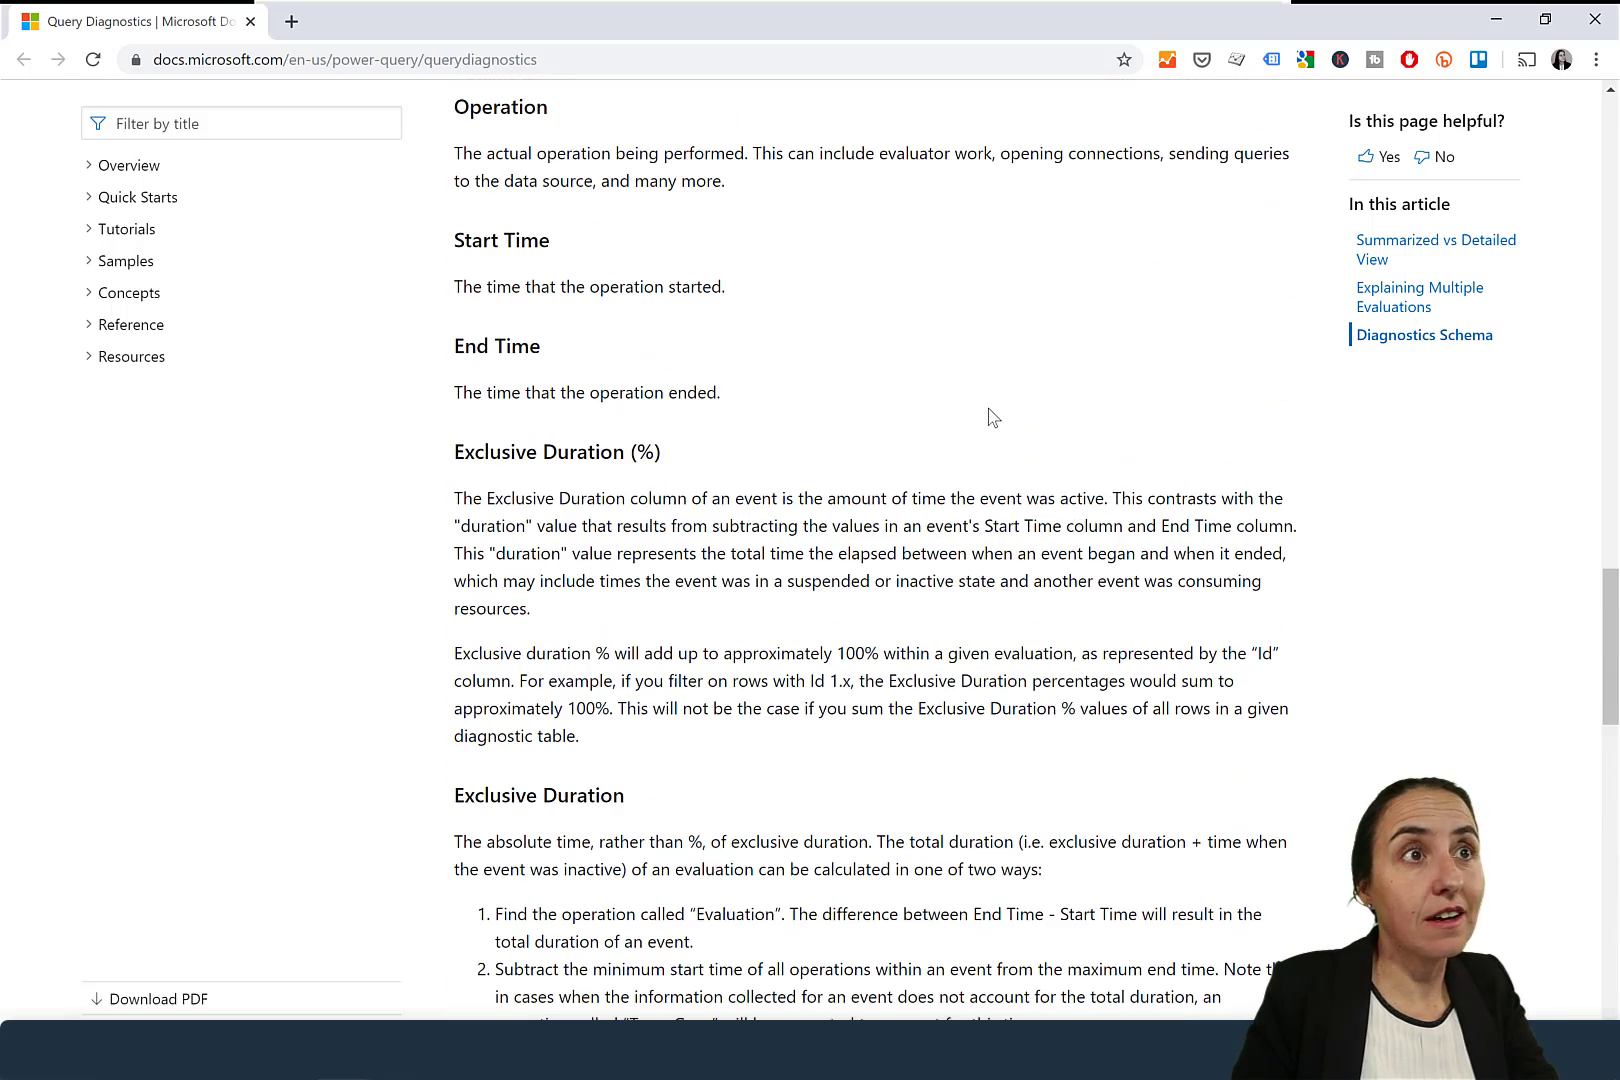
pyautogui.scroll(3, 990, 416)
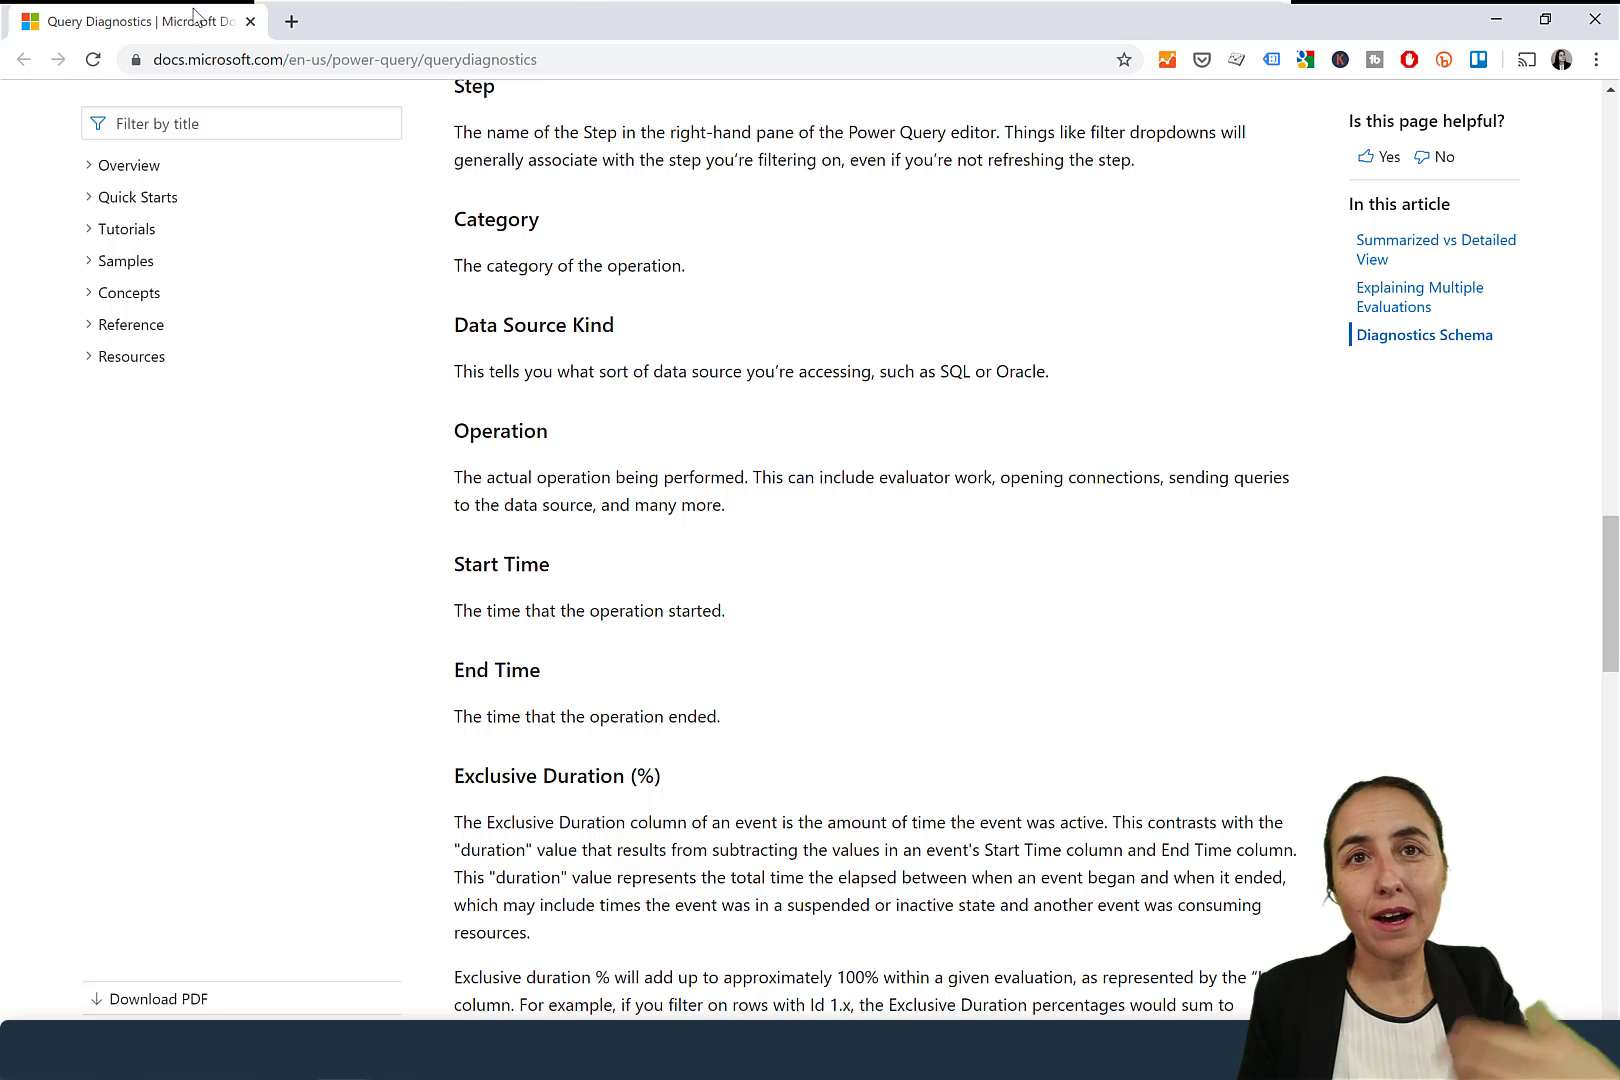
pyautogui.press('super+Down')
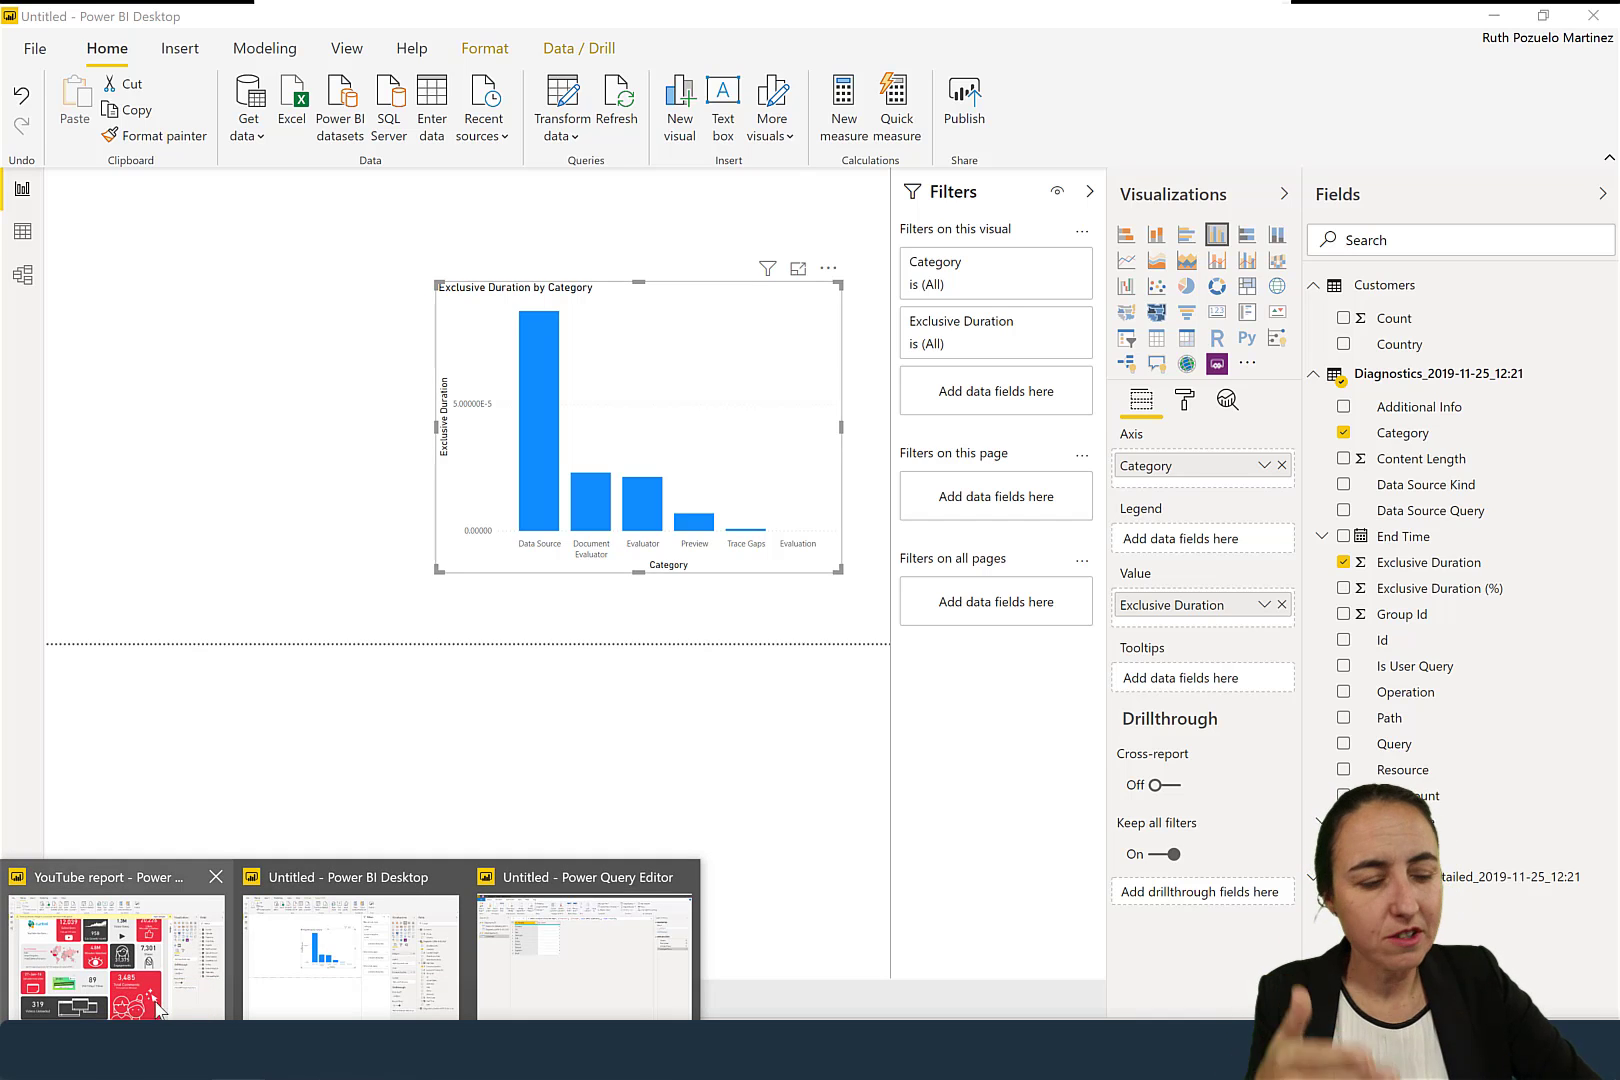
# Step: Bring up the YouTube report window and close its yellow pending-changes banner
pyautogui.click(158, 975)
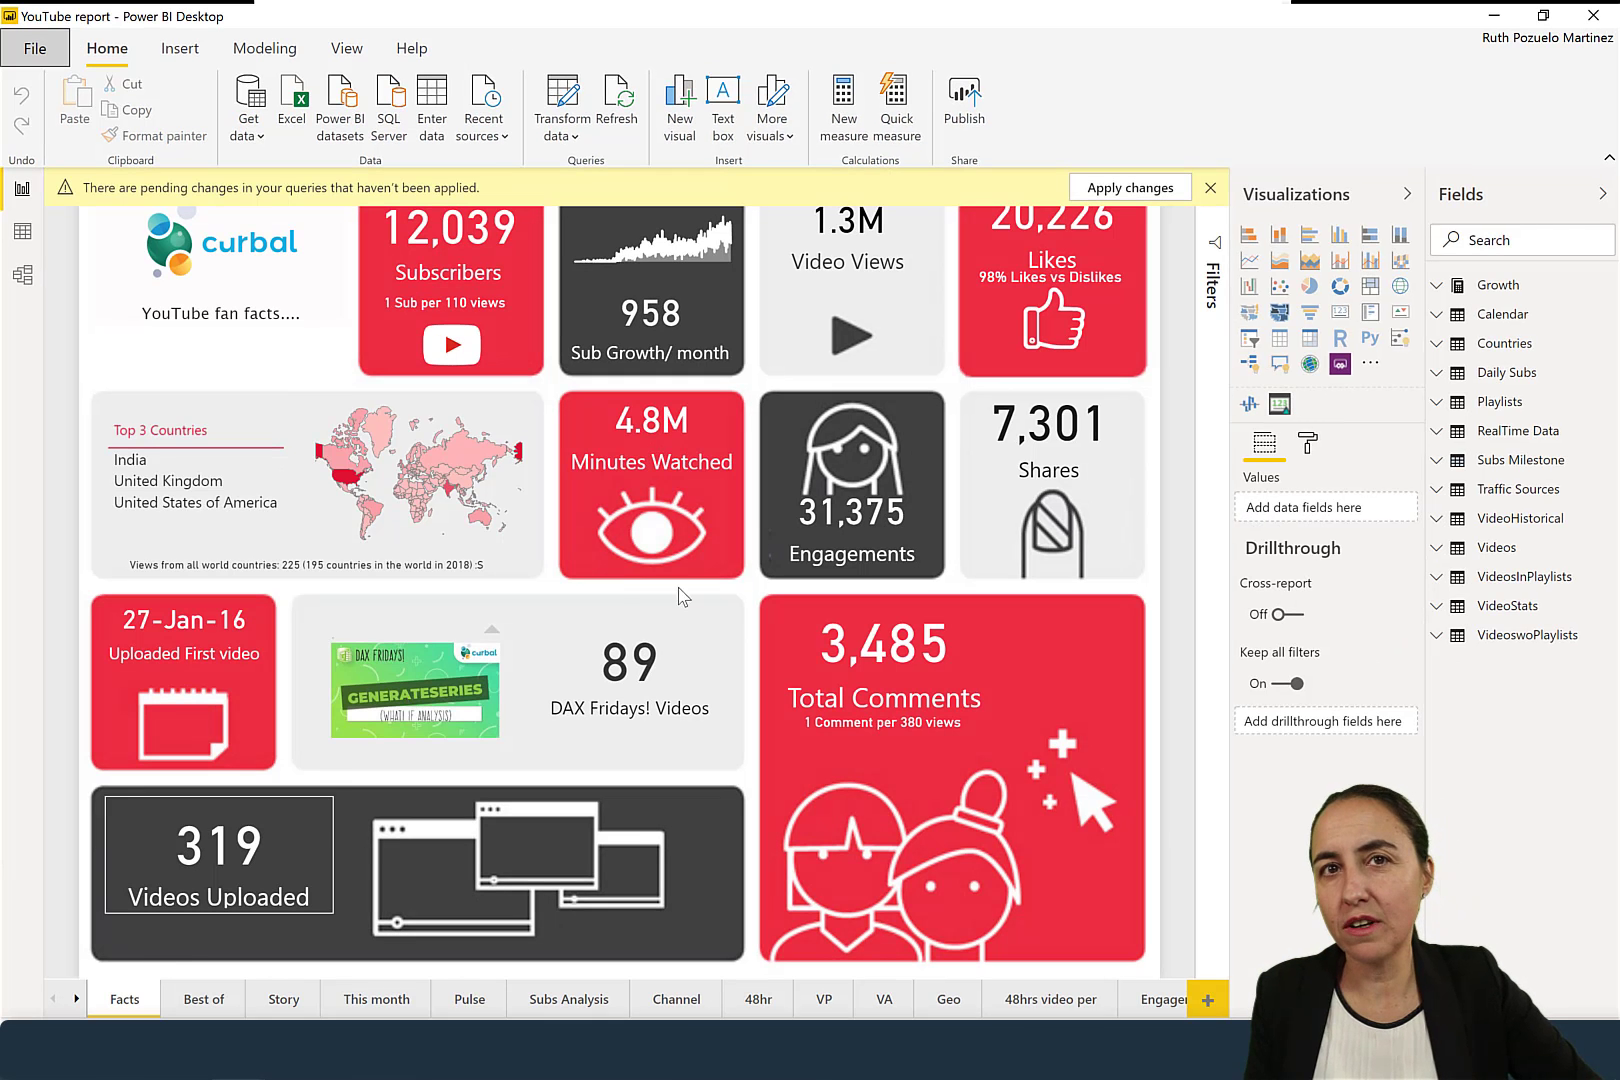
pyautogui.click(1211, 188)
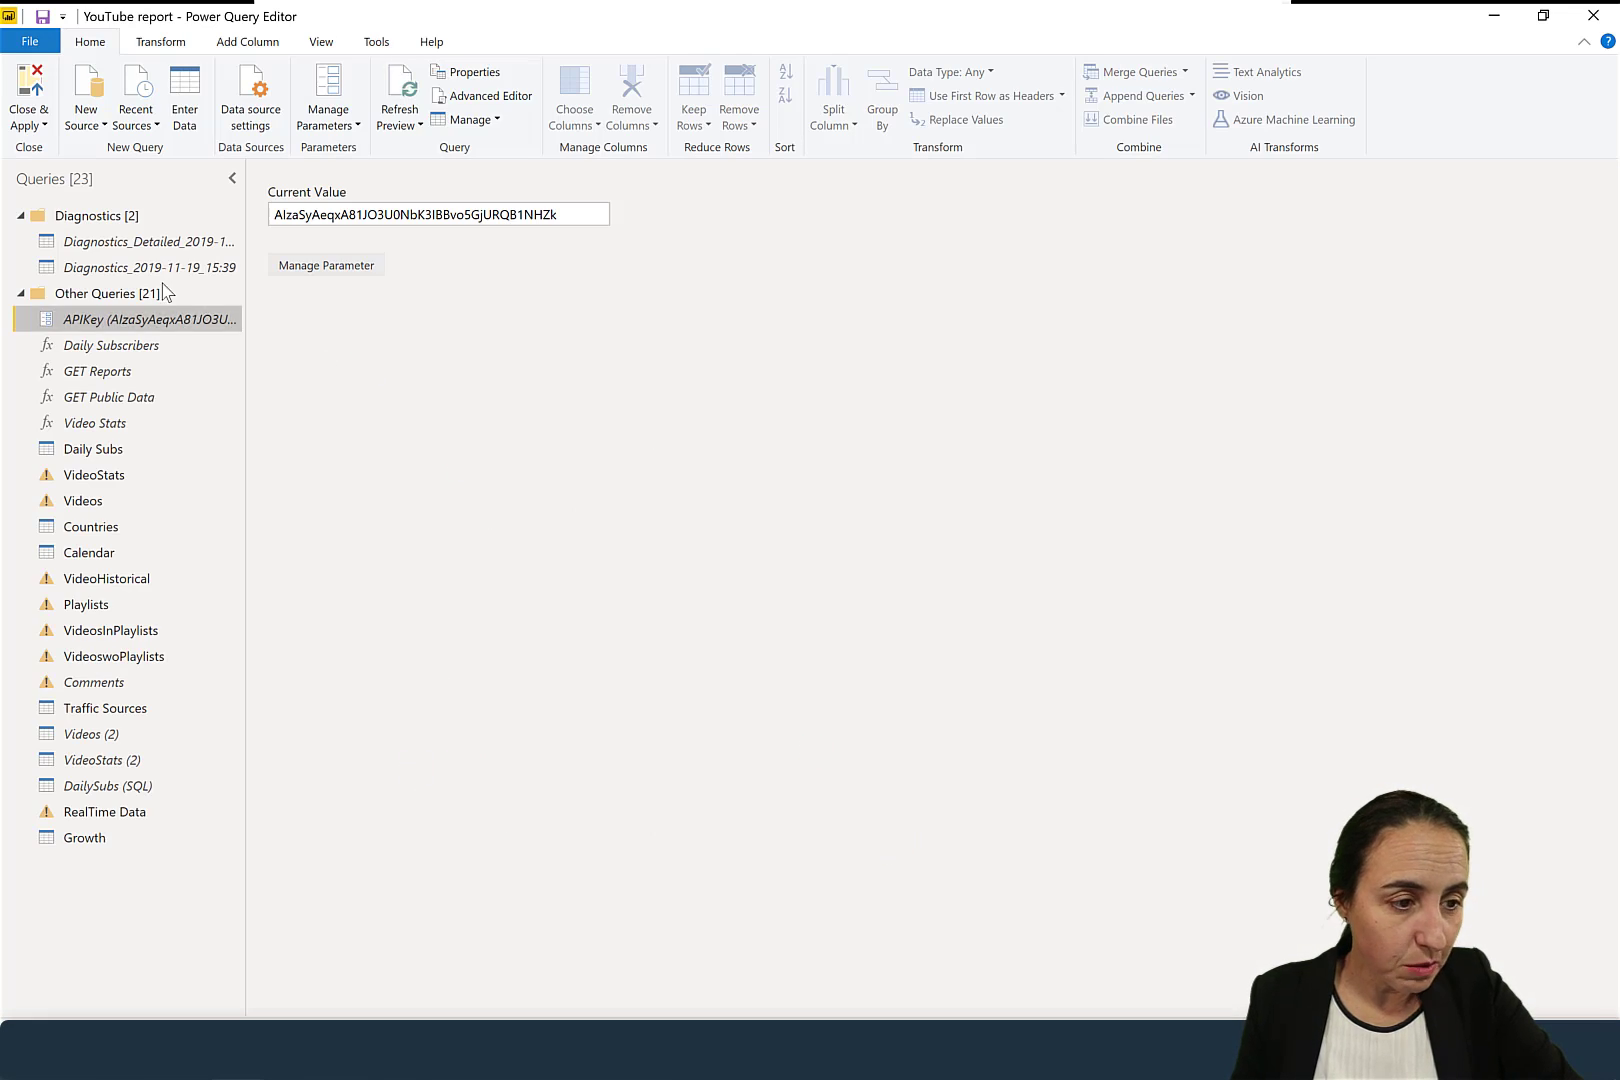
# Step: Preview the Diagnostics_Detailed_2019-11-19_15:39 Data Source Query requests in rows 9, 12 and 15
pyautogui.click(178, 249)
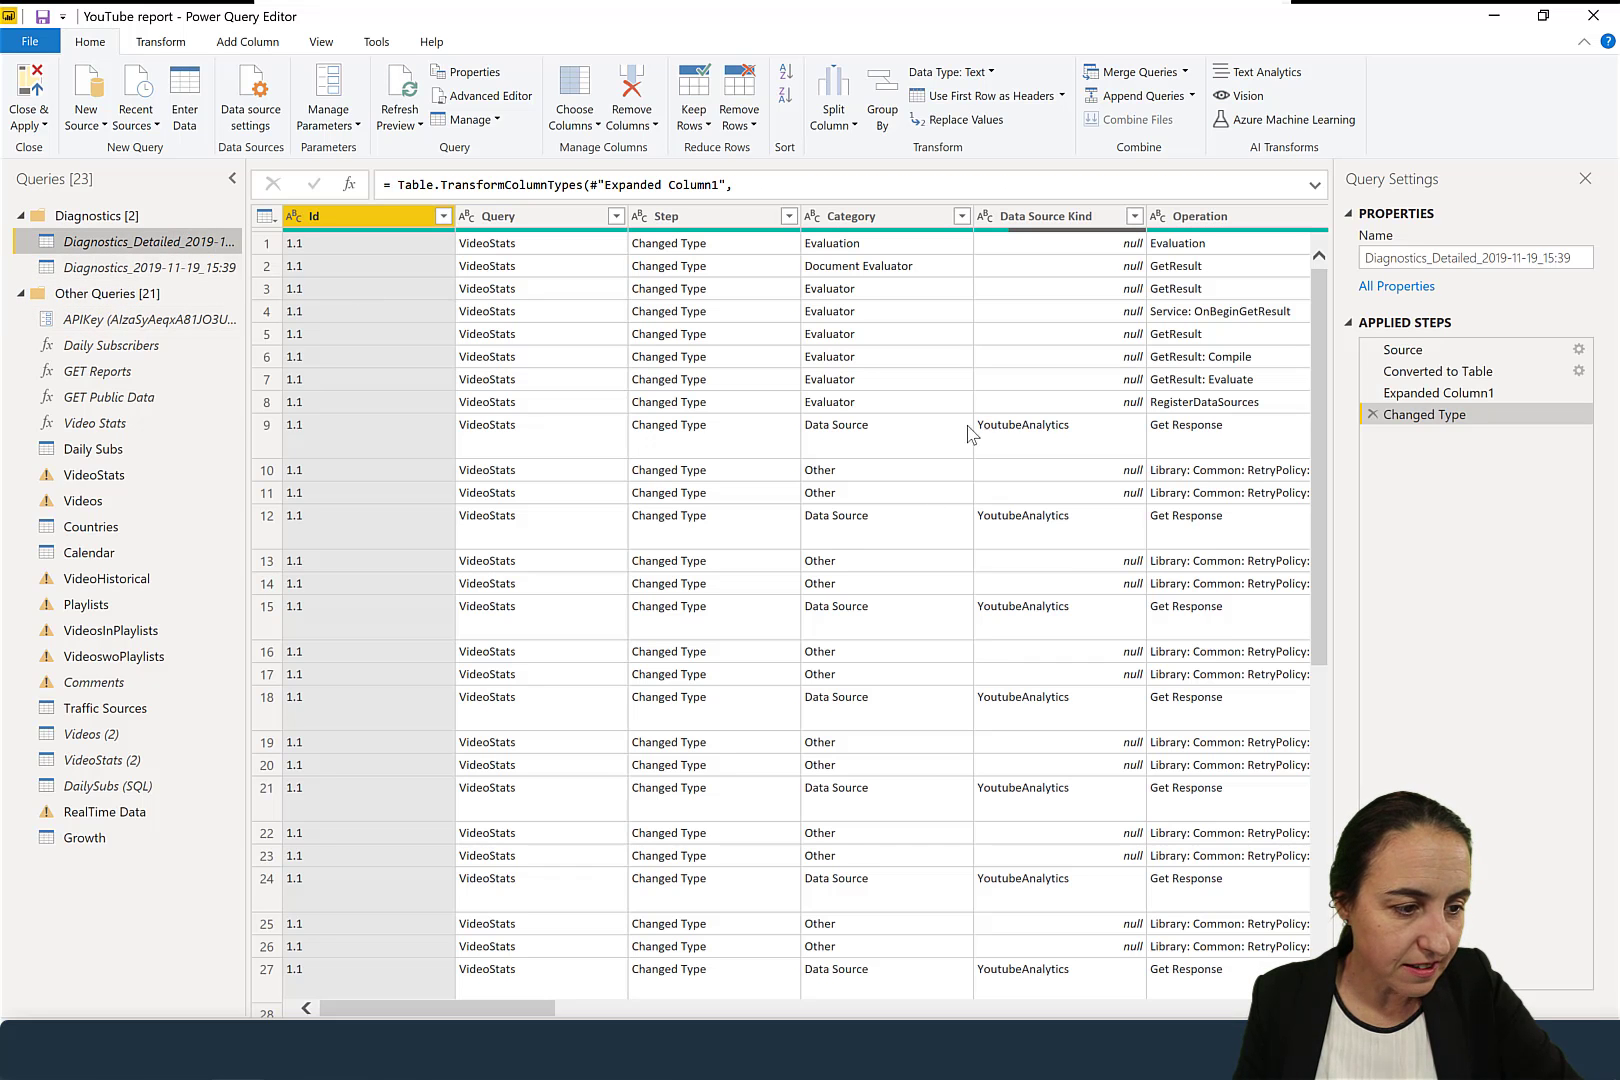
pyautogui.moveTo(505, 1008); pyautogui.dragTo(914, 1014)
pyautogui.click(684, 450)
pyautogui.click(689, 443)
pyautogui.click(698, 527)
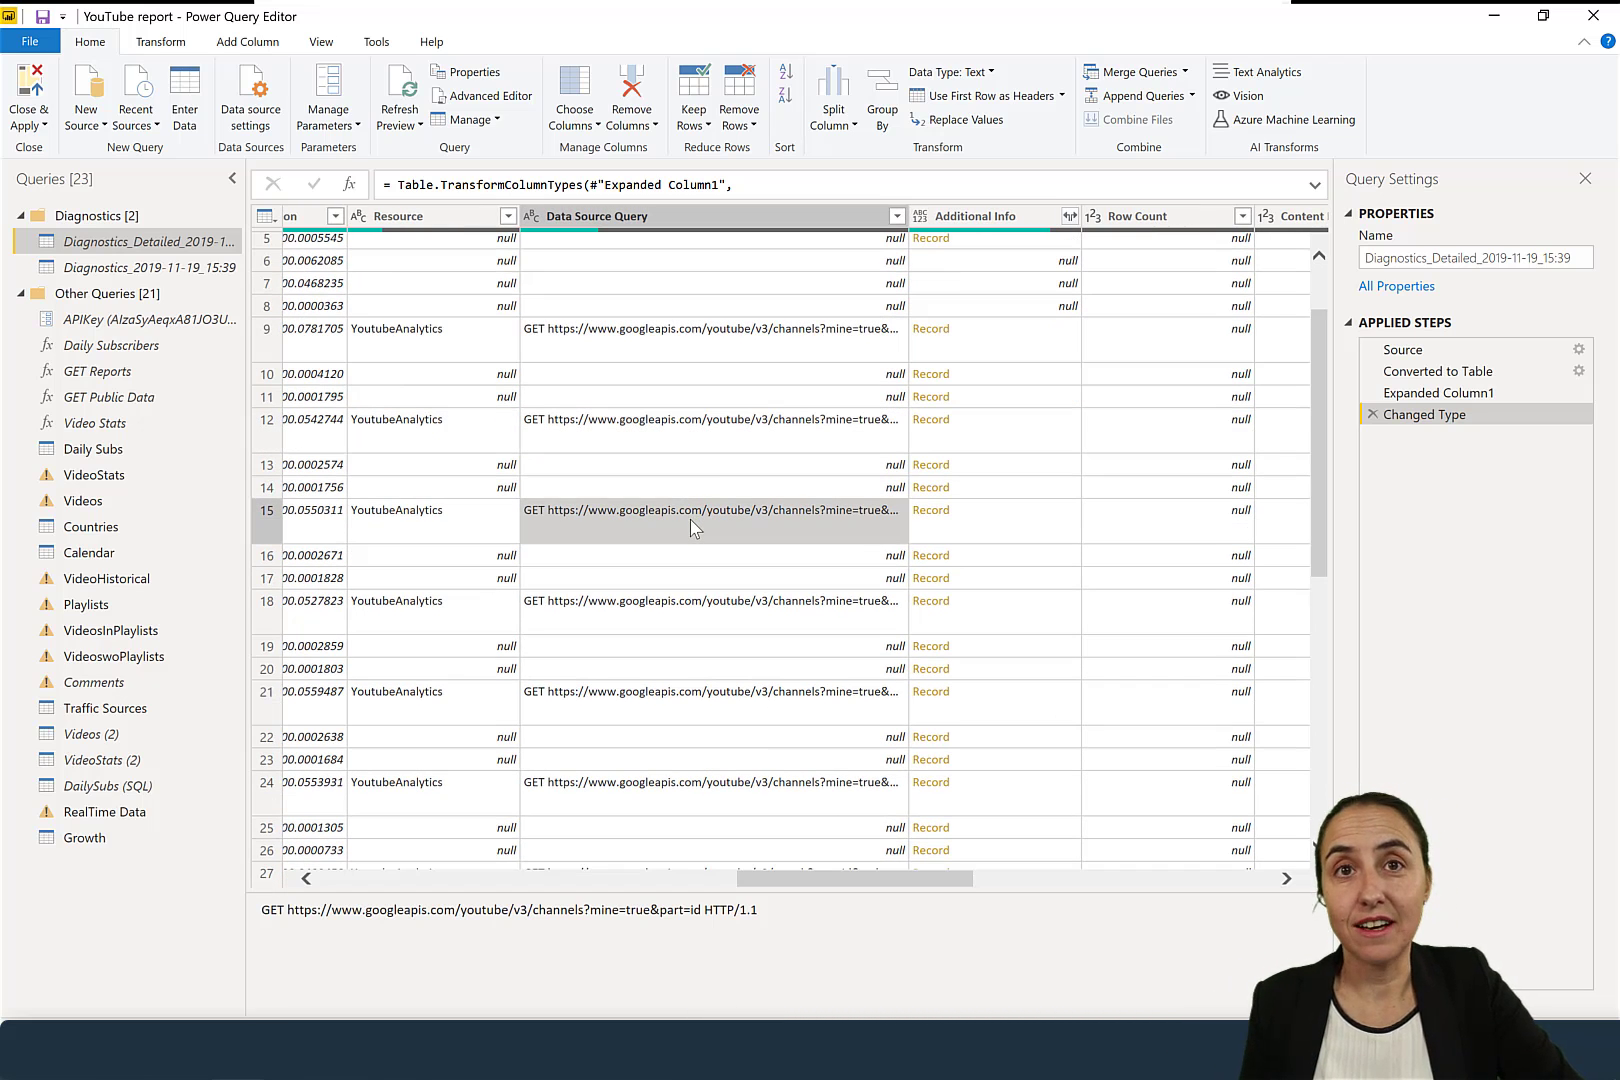